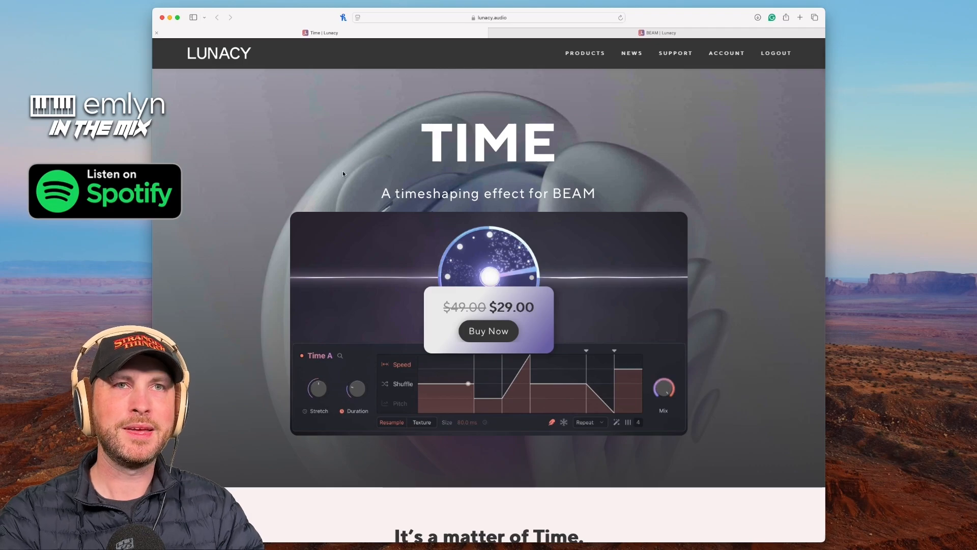
# Read the introduction on the Time product page, including its description and the BEAM engine requirement
pyautogui.scroll(-3, 344, 172)
pyautogui.scroll(-5, 343, 174)
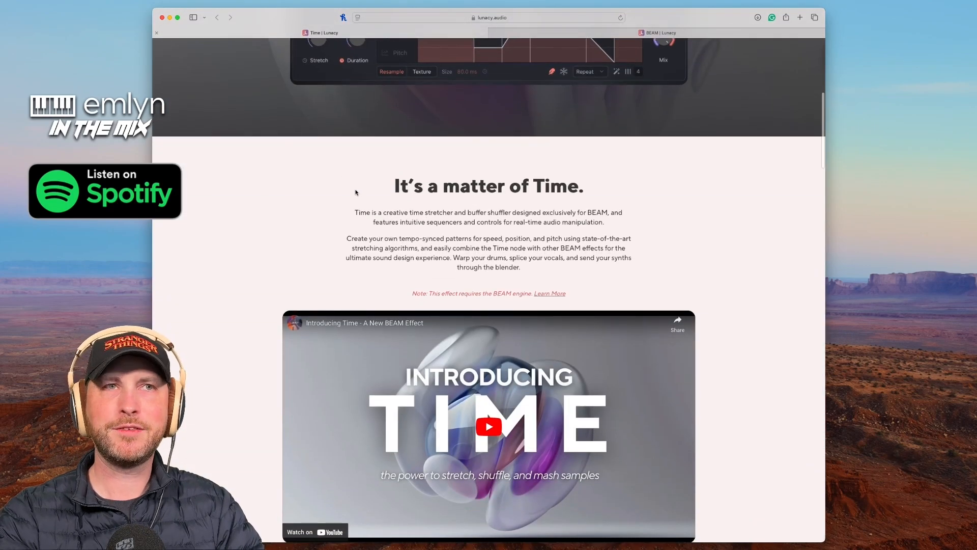
pyautogui.scroll(2, 360, 258)
pyautogui.scroll(1, 362, 258)
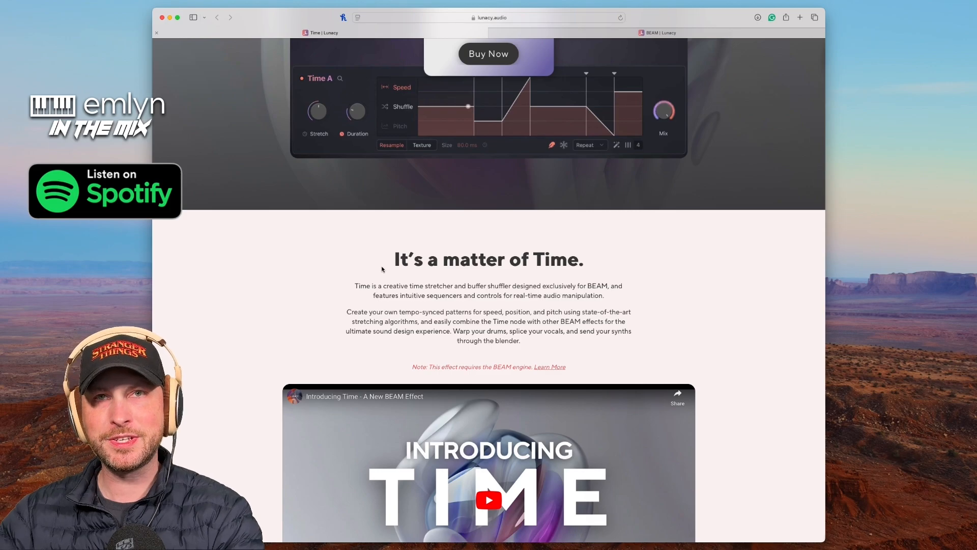
pyautogui.scroll(5, 383, 269)
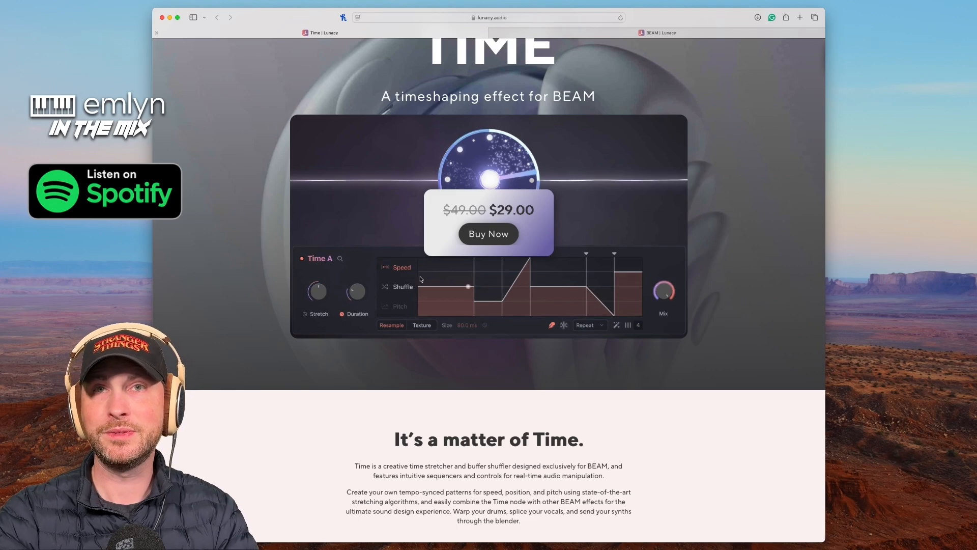
pyautogui.scroll(-6, 453, 297)
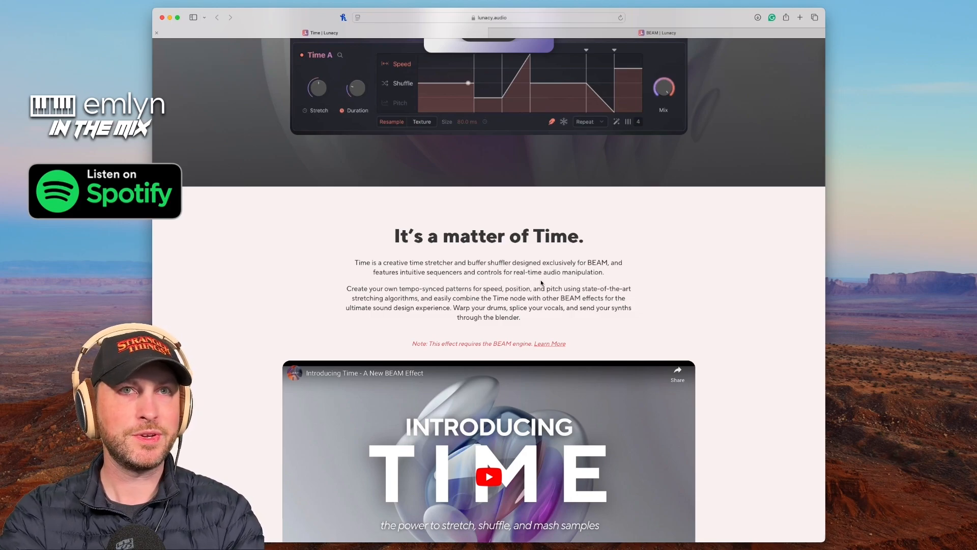
pyautogui.scroll(-1, 420, 303)
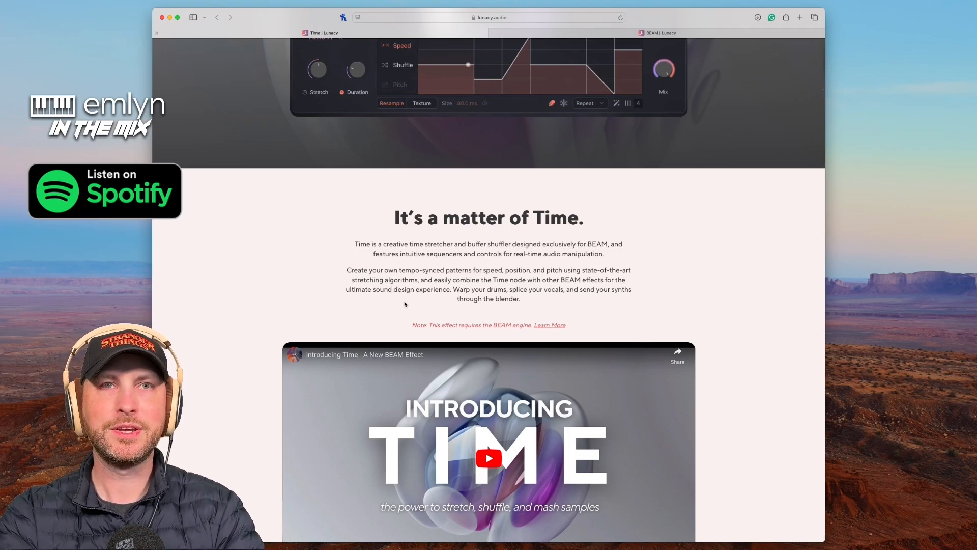
pyautogui.scroll(-2, 405, 304)
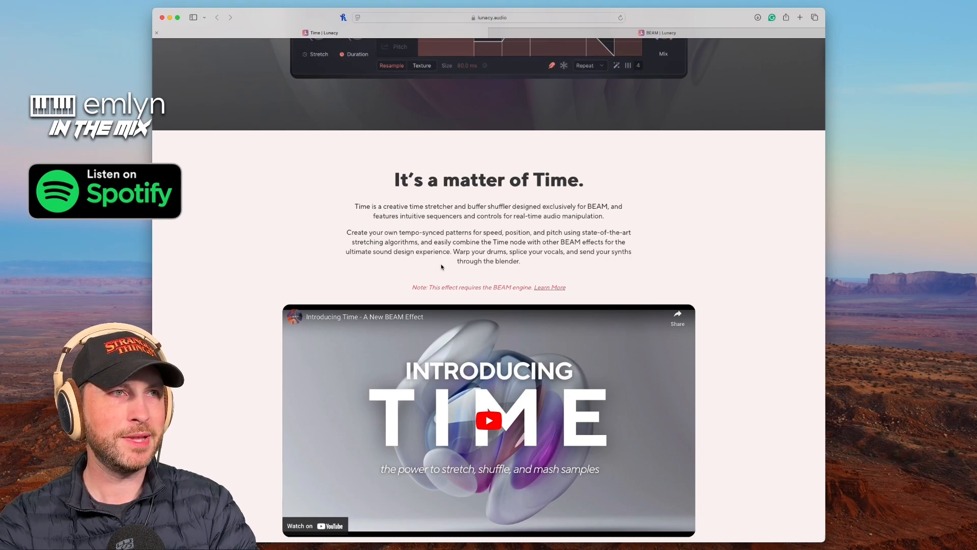
pyautogui.scroll(-1, 441, 267)
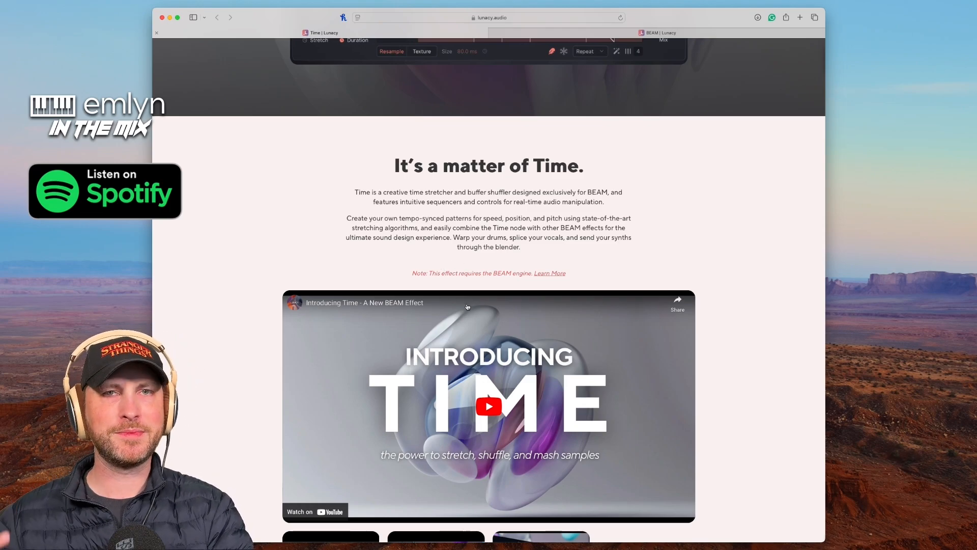
# Examine the Speed View entry in the Features section, including a close look at its sequencer image
pyautogui.scroll(-8, 473, 308)
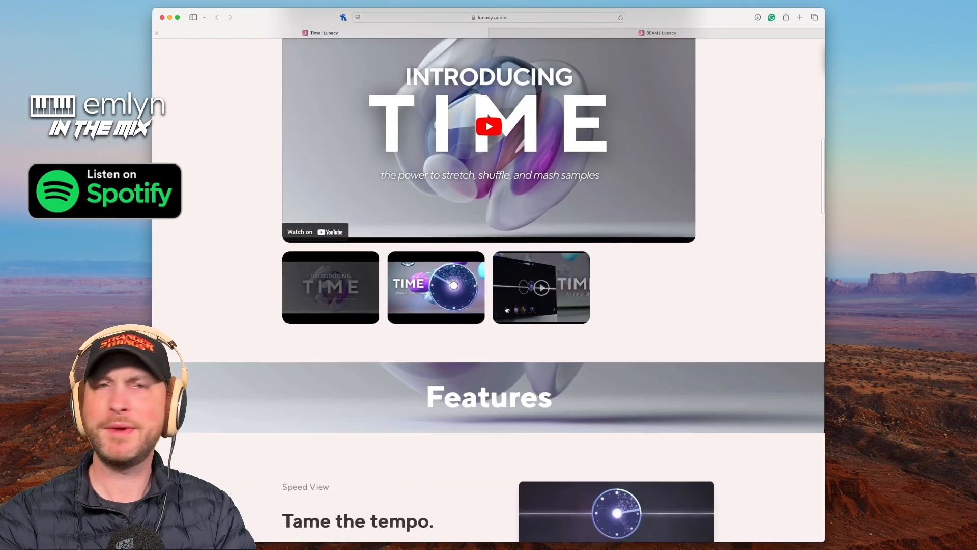
pyautogui.scroll(-2, 507, 310)
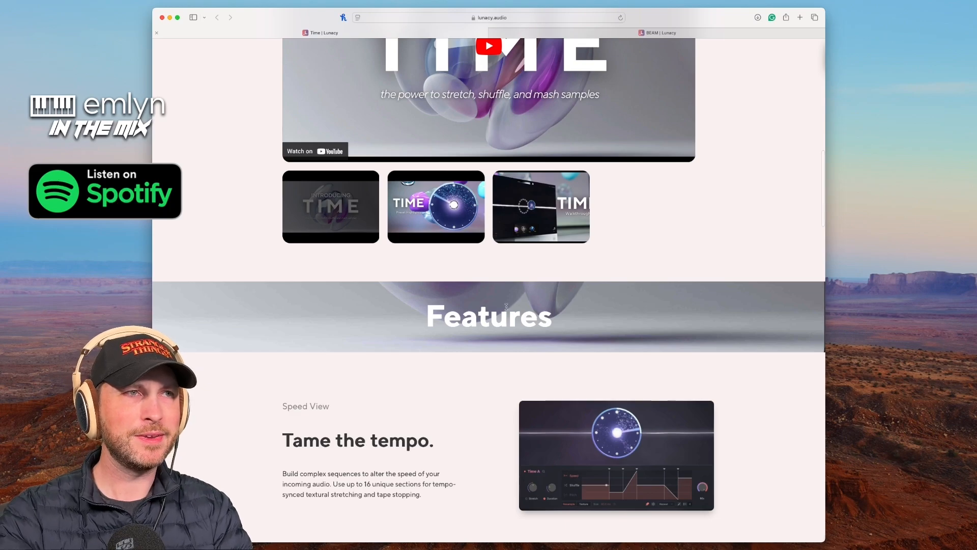
pyautogui.scroll(-4, 506, 307)
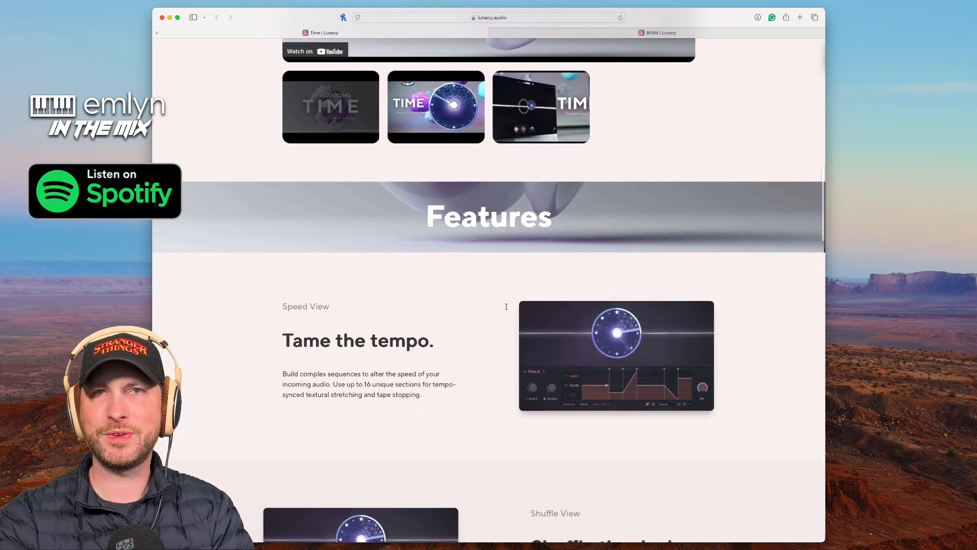
pyautogui.scroll(-1, 506, 308)
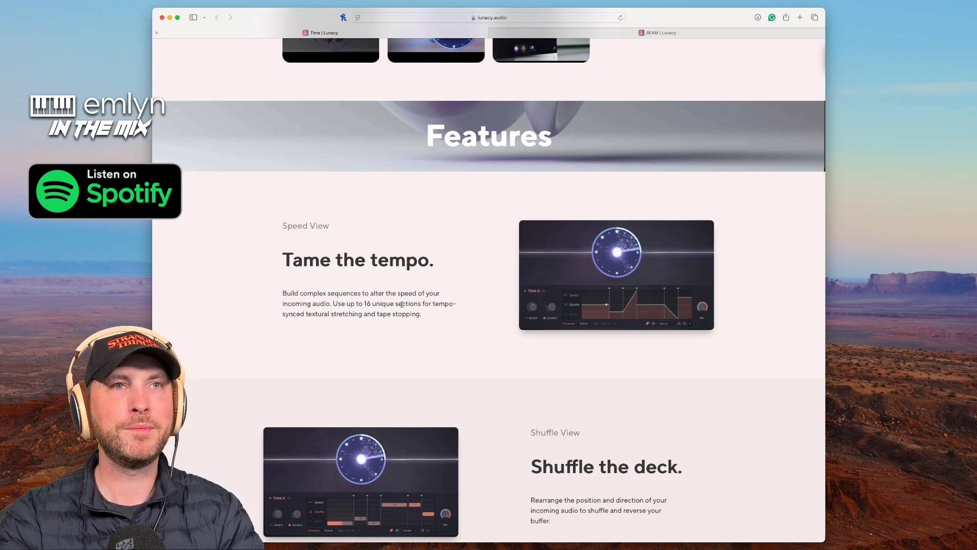
pyautogui.click(627, 301)
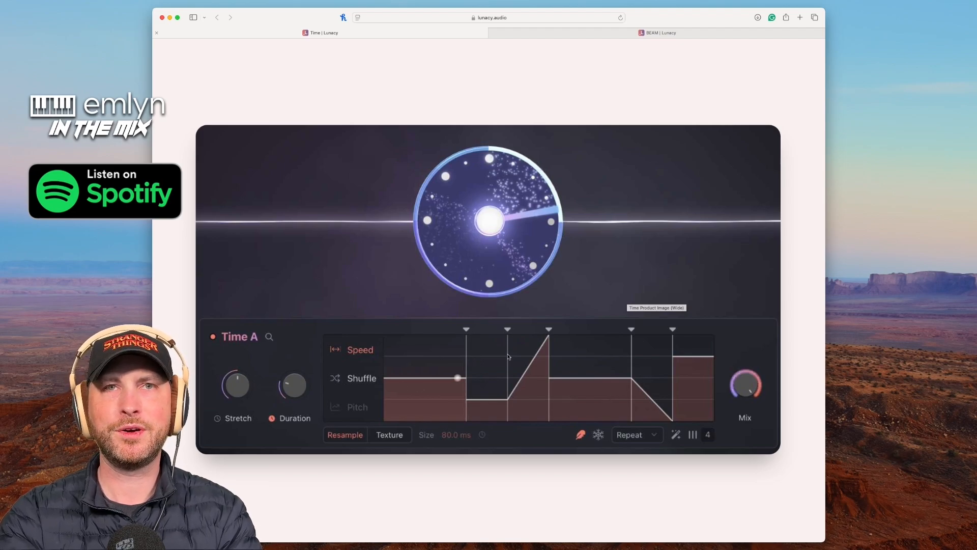
pyautogui.click(530, 375)
# Examine the Shuffle View and Pitch View feature descriptions and the enlarged pitch sequencer image
pyautogui.scroll(-5, 463, 382)
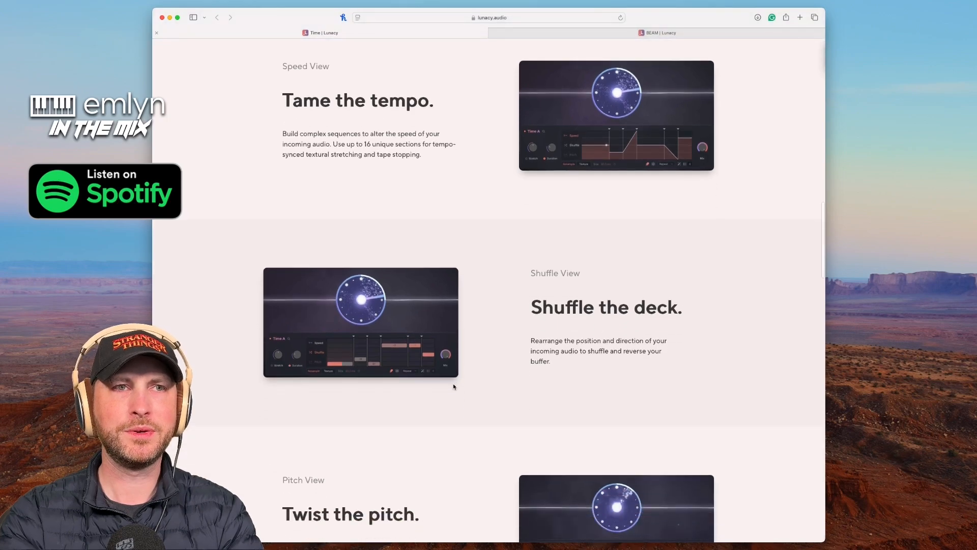
pyautogui.doubleClick(547, 348)
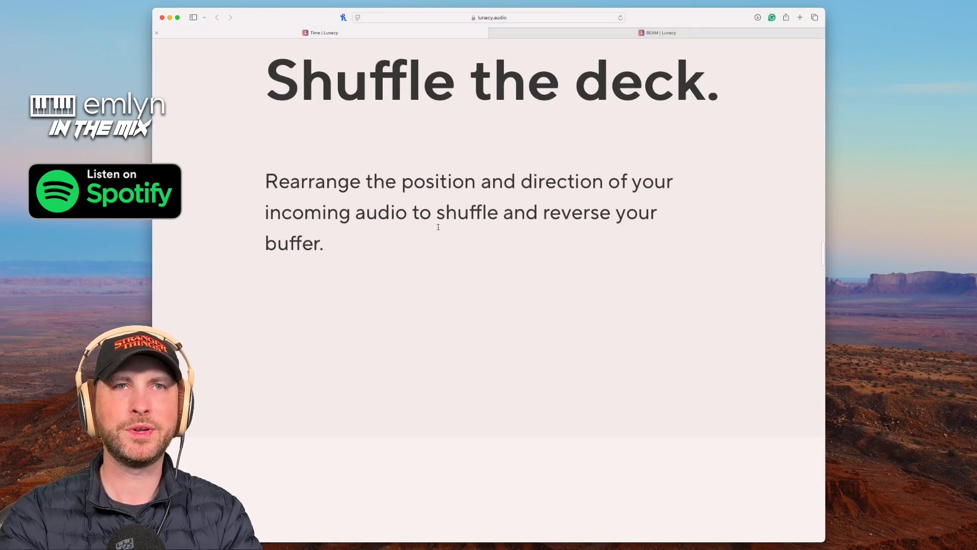
pyautogui.doubleClick(455, 227)
pyautogui.scroll(3, 324, 229)
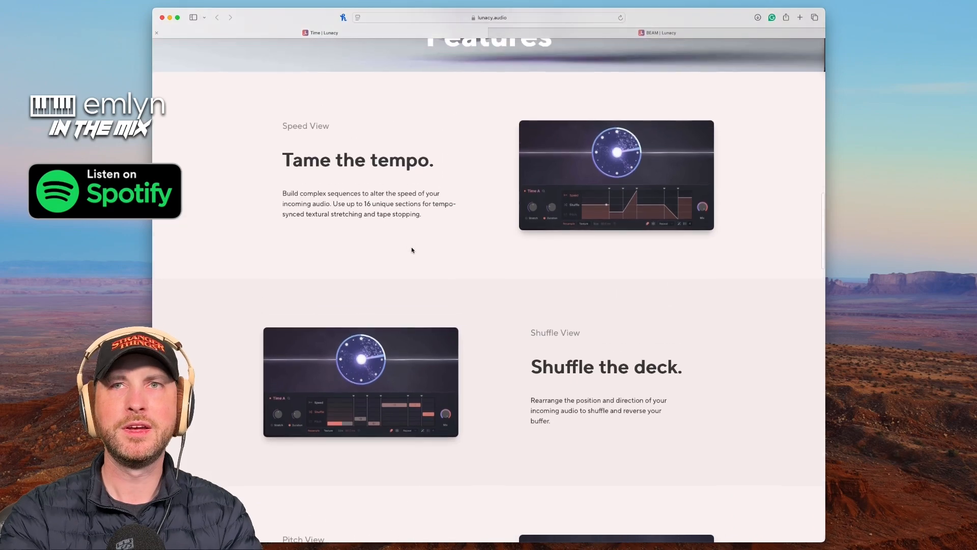
pyautogui.scroll(-10, 306, 212)
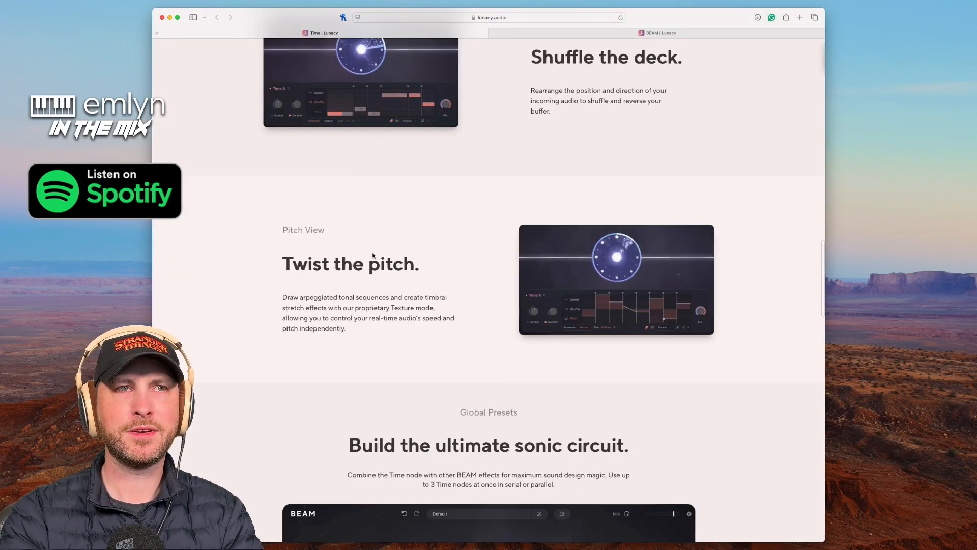
pyautogui.doubleClick(386, 329)
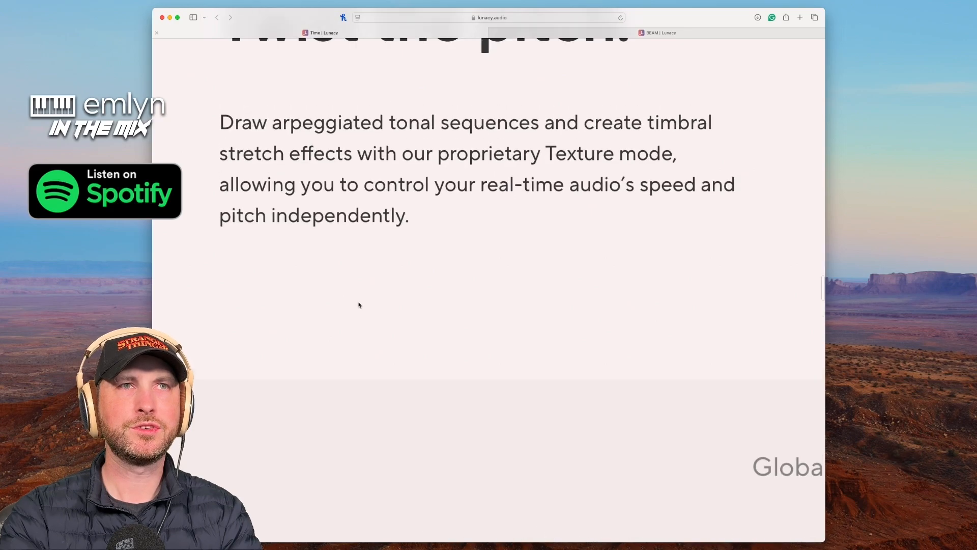
pyautogui.scroll(2, 361, 304)
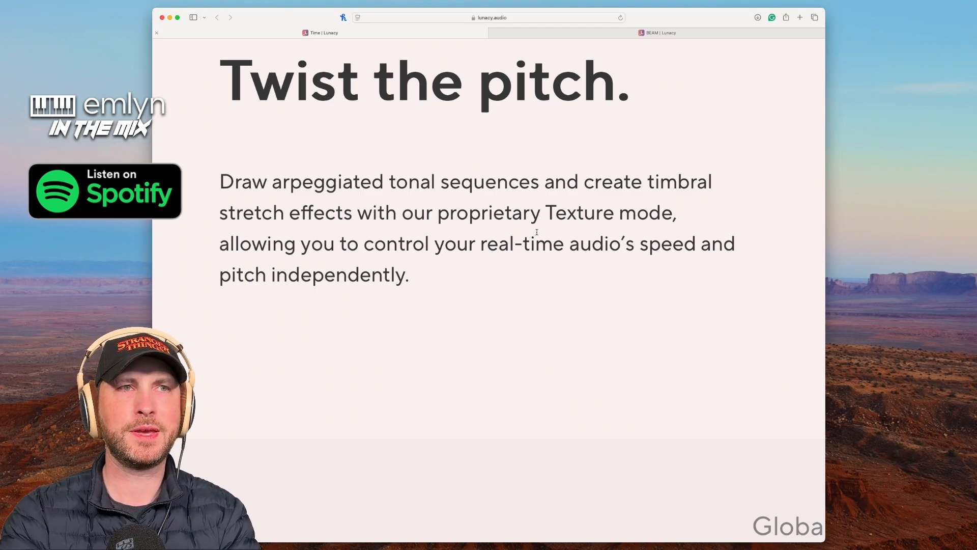
pyautogui.scroll(-5, 542, 233)
pyautogui.hscroll(-2, 542, 234)
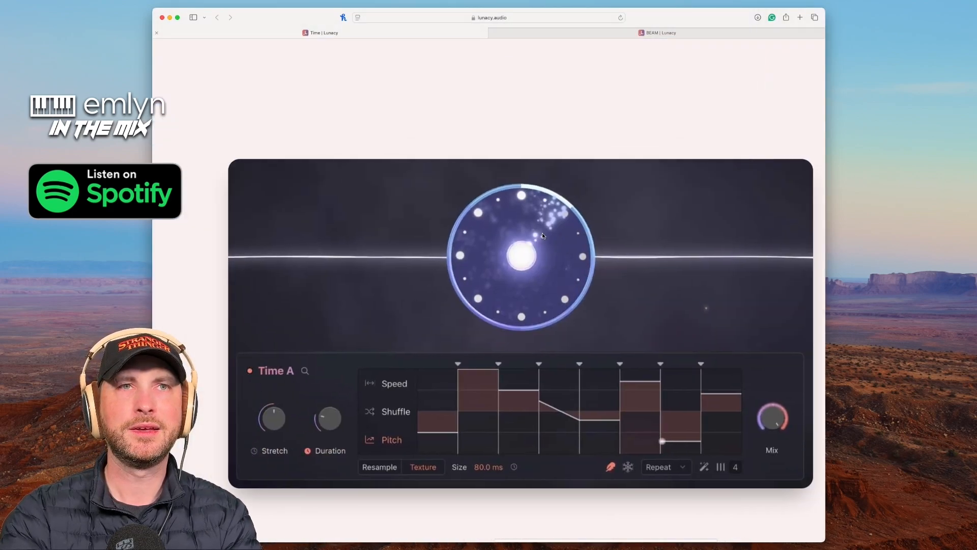
pyautogui.scroll(-1, 542, 234)
pyautogui.scroll(-5, 542, 234)
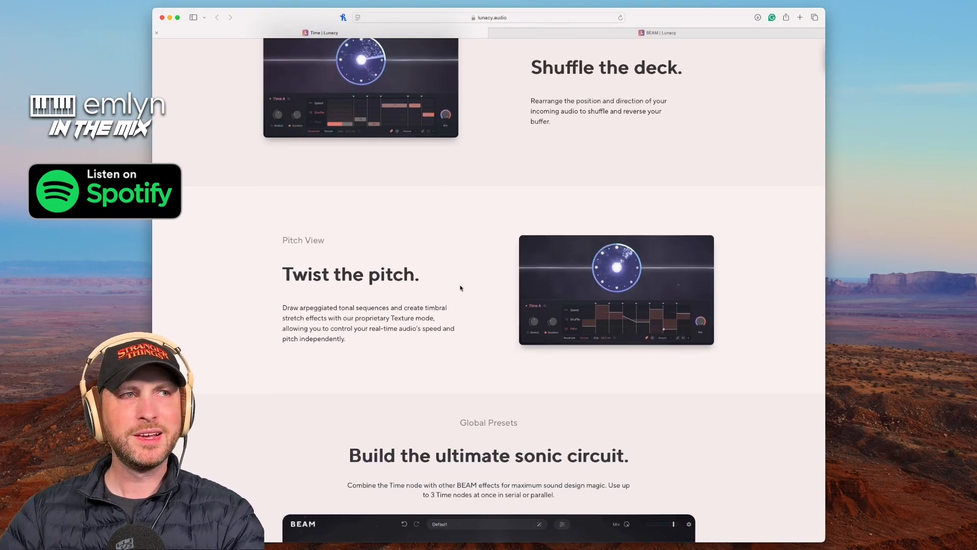
# Review the Global Presets section, the What's Included cards and the Level Up BEAM upgrade options
pyautogui.scroll(-6, 478, 285)
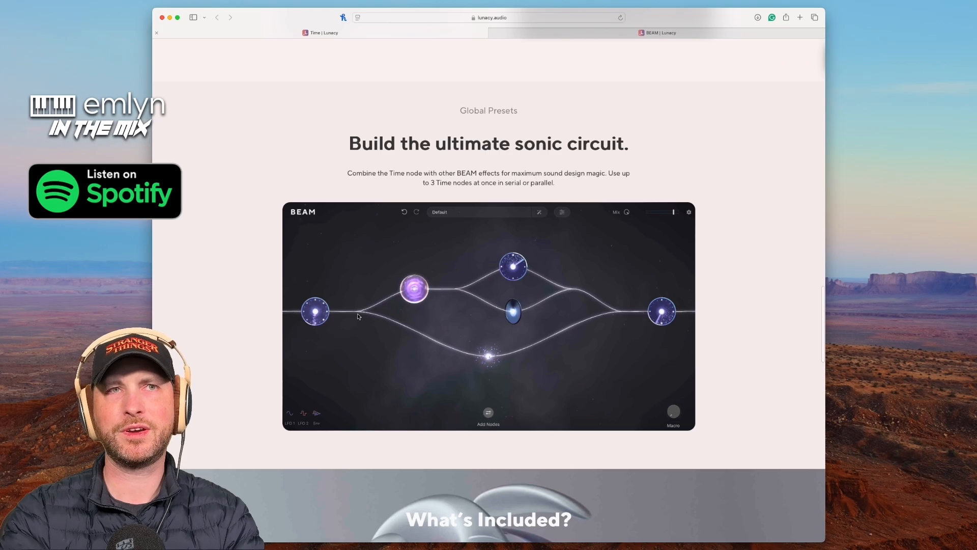
pyautogui.scroll(-5, 529, 312)
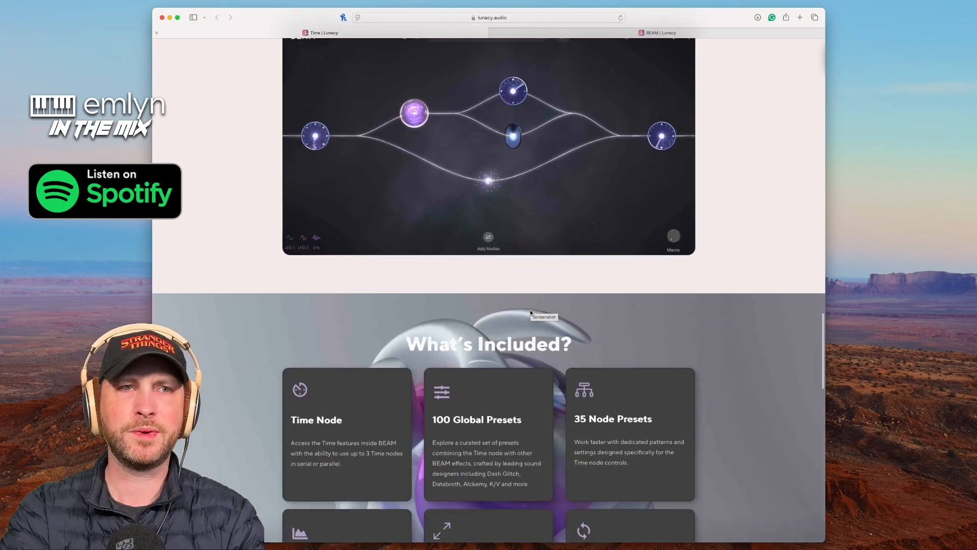
pyautogui.scroll(-9, 529, 312)
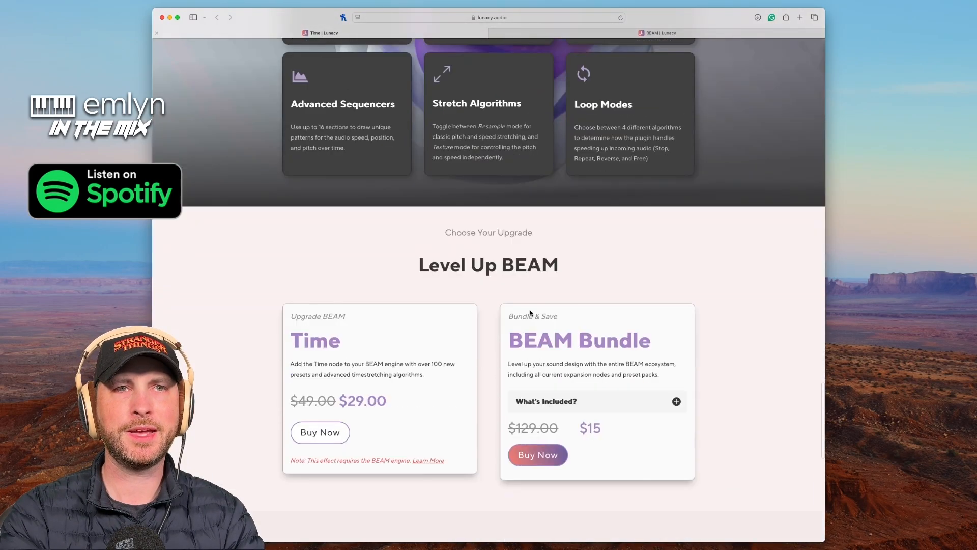
pyautogui.scroll(2, 530, 312)
pyautogui.scroll(-2, 530, 312)
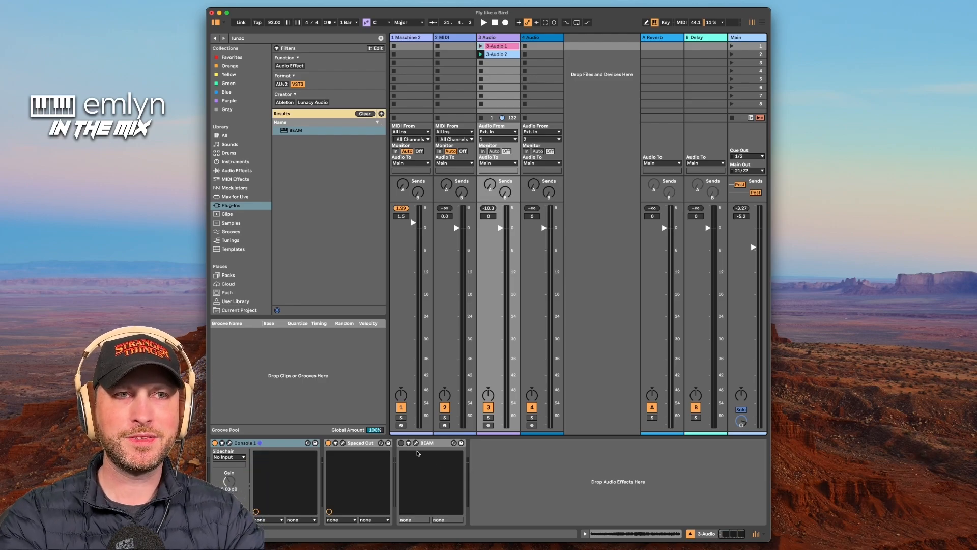
# Switch to Ableton Live, bypass the BEAM device on the 3 Audio track and play the session without it
pyautogui.click(401, 442)
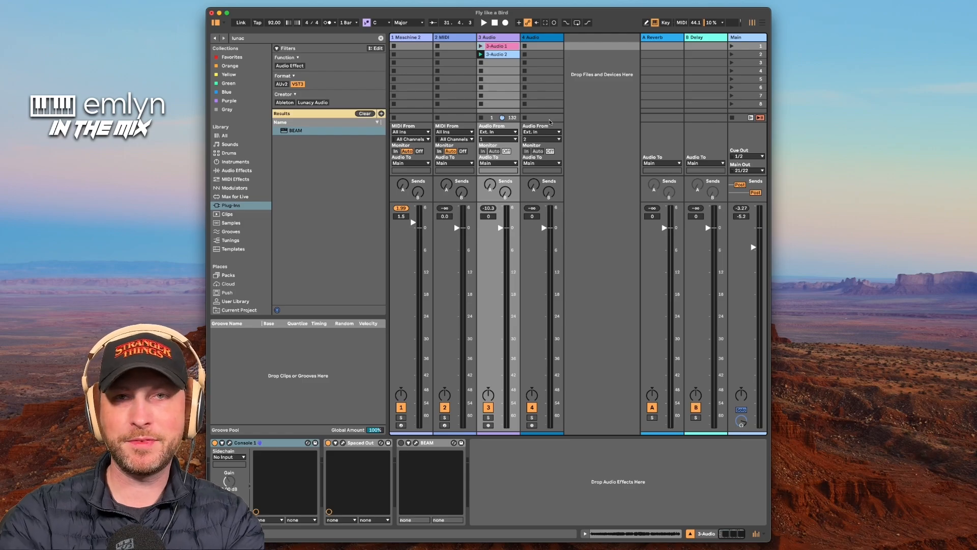
pyautogui.press('space')
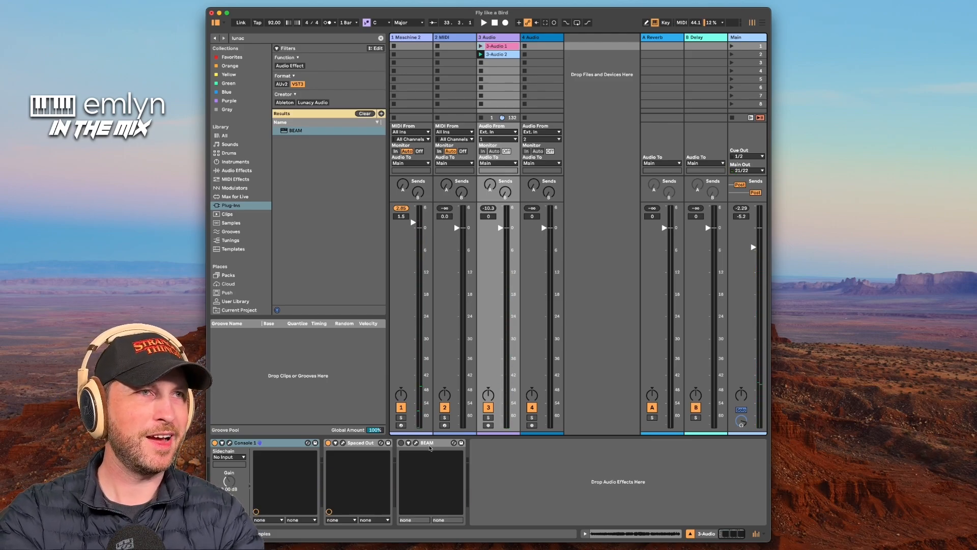
# Activate the BEAM device on the 3 Audio track, open its plug-in window and centre it over the session
pyautogui.click(401, 443)
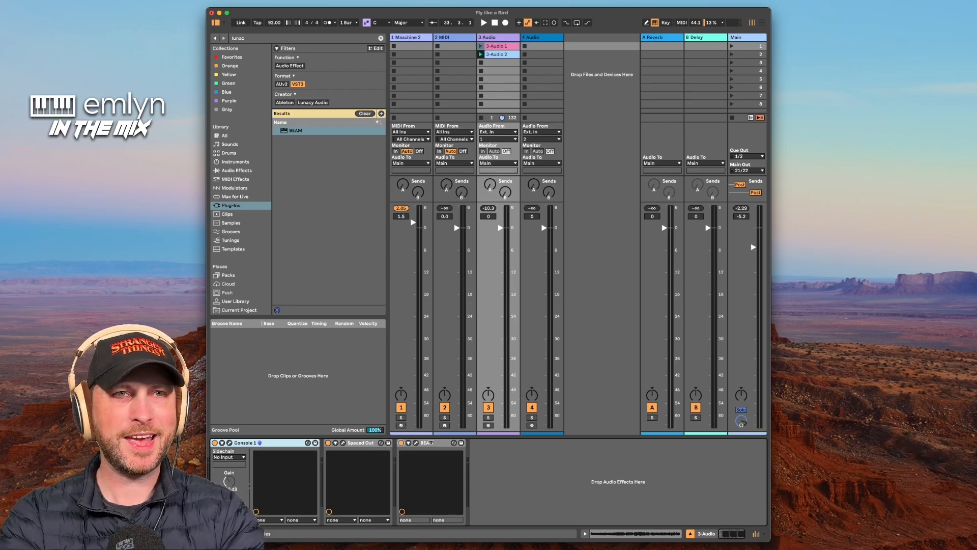
pyautogui.click(418, 443)
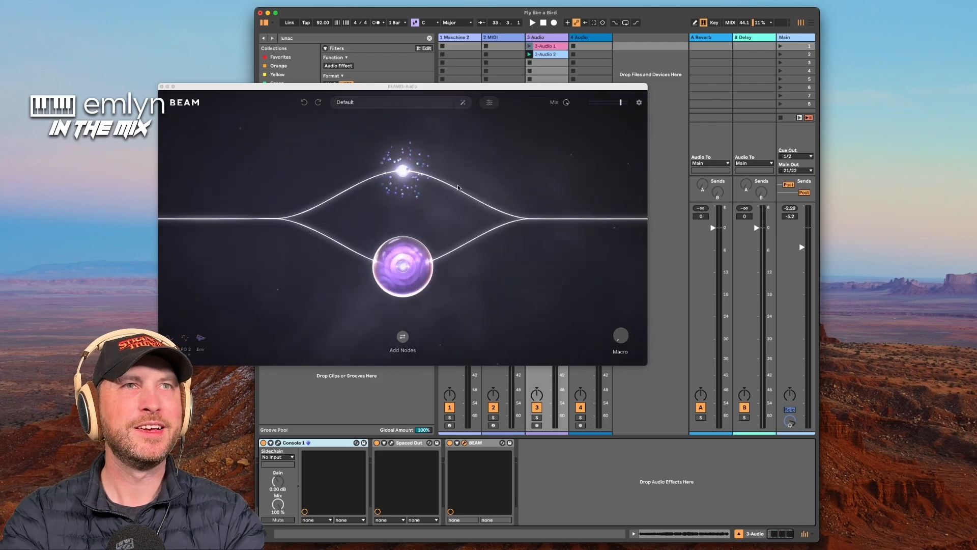
pyautogui.moveTo(398, 88); pyautogui.dragTo(547, 79)
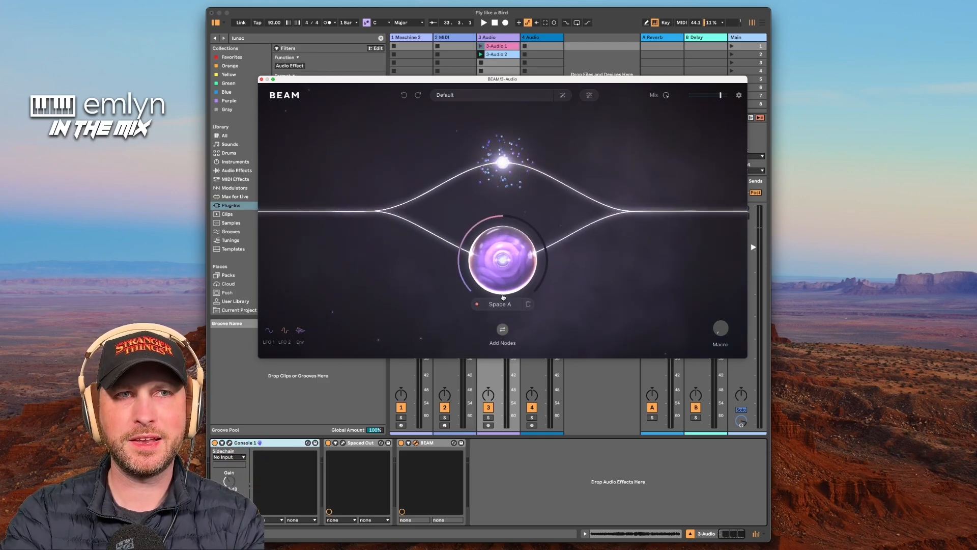
# Play the session to audition BEAM's Default preset with its Space A node, then stop playback
pyautogui.press('space')
pyautogui.click(518, 254)
pyautogui.moveTo(506, 262); pyautogui.dragTo(506, 262)
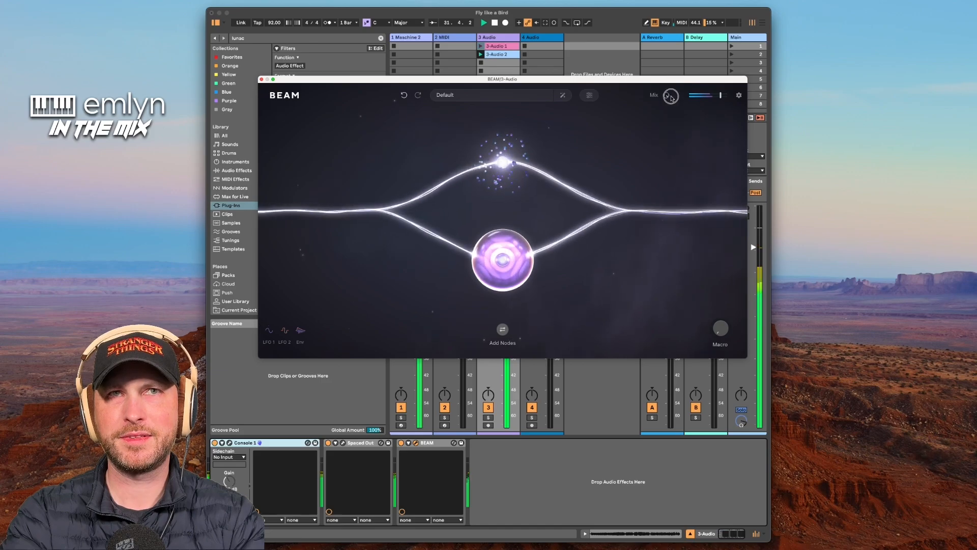
pyautogui.press('space')
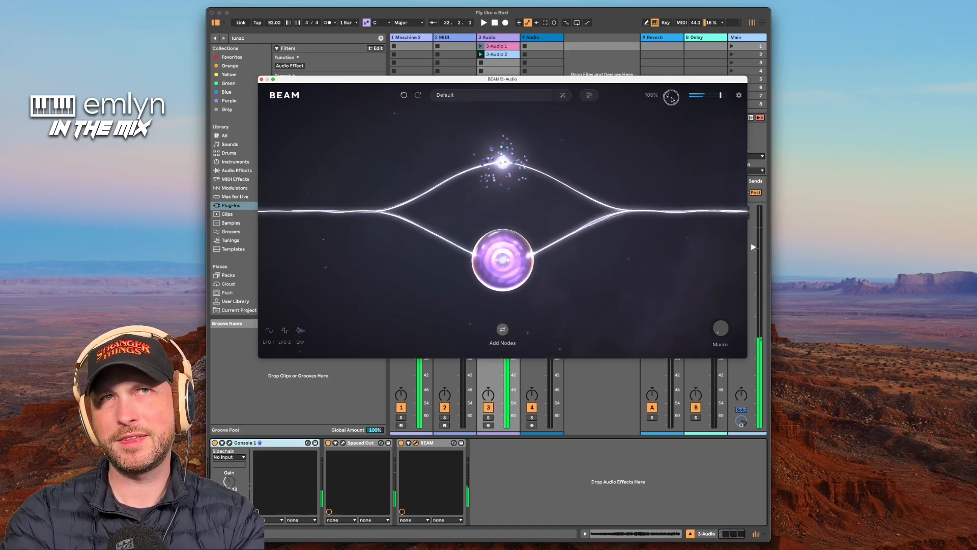
# Adjust BEAM's overall Mix amount and resume playback to hear the blend
pyautogui.moveTo(669, 96); pyautogui.dragTo(671, 102)
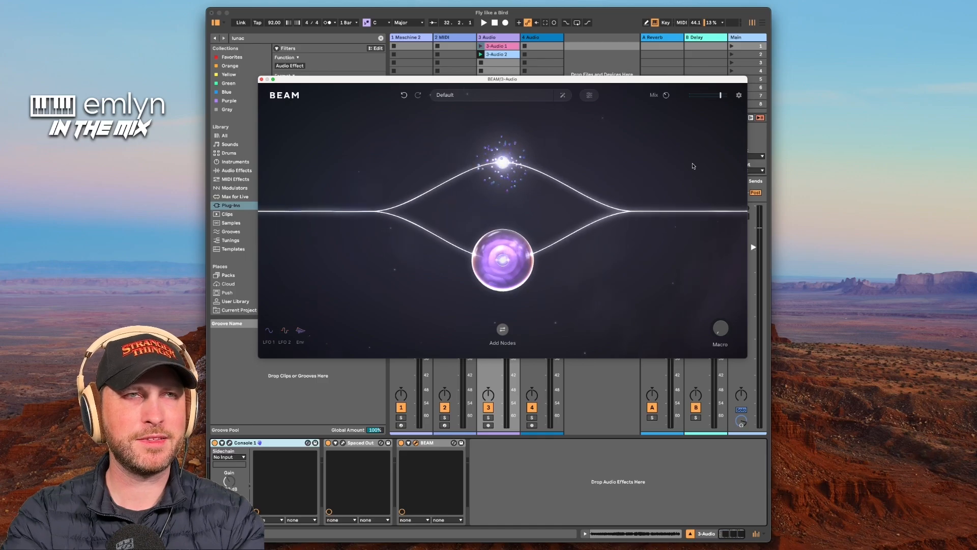
pyautogui.press('space')
pyautogui.moveTo(666, 97)
pyautogui.mouseDown()
pyautogui.moveTo(664, 115)
pyautogui.moveTo(669, 62)
pyautogui.moveTo(667, 115)
pyautogui.mouseUp()
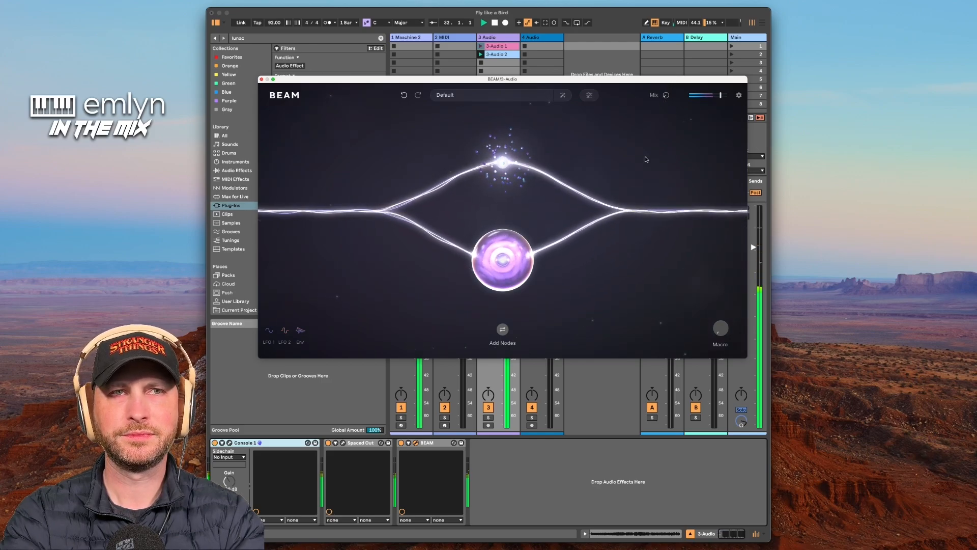
# Add a Time node to BEAM's signal path after the point where the two branches merge
pyautogui.click(503, 329)
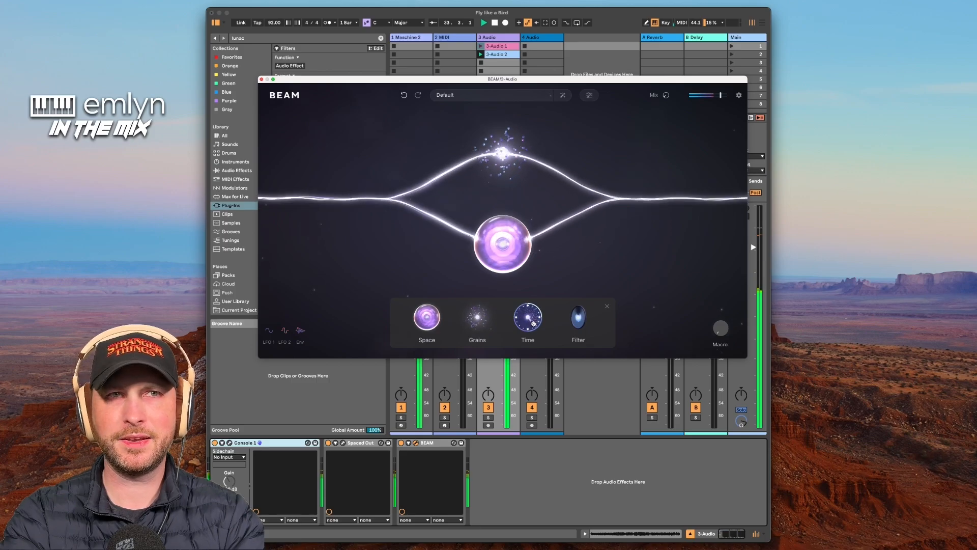
pyautogui.moveTo(534, 320); pyautogui.dragTo(646, 202)
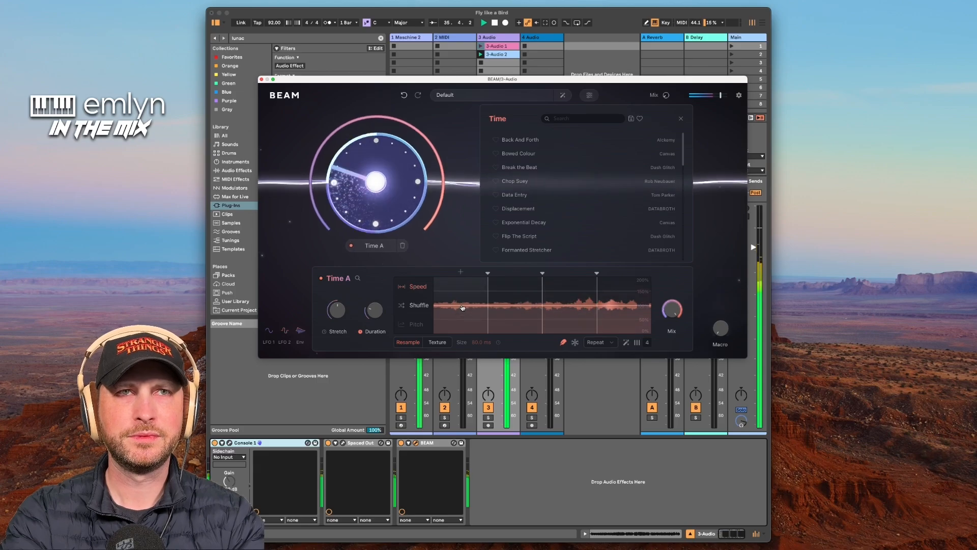
# Vary the Time node's Speed by segment, lowering the first, setting the third to 50% and raising the fourth
pyautogui.moveTo(461, 313); pyautogui.dragTo(460, 327)
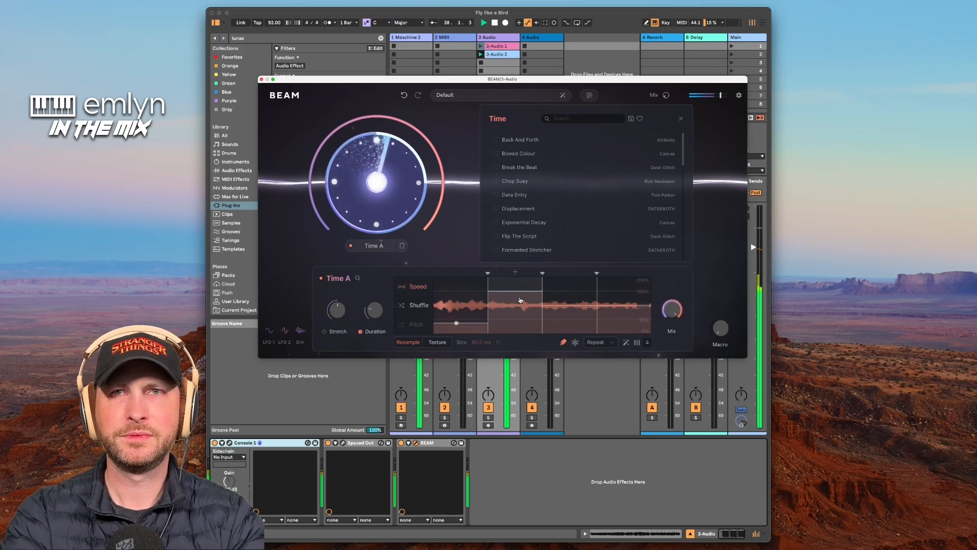
pyautogui.moveTo(560, 307); pyautogui.dragTo(558, 322)
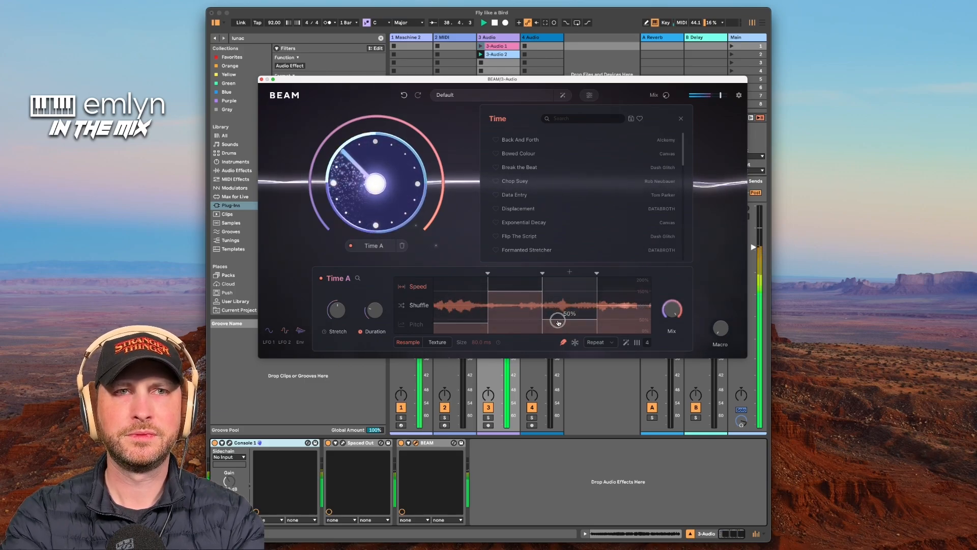
pyautogui.moveTo(612, 305); pyautogui.dragTo(615, 279)
# Reverse the playback direction of the second and third segments in the Time node's Shuffle lane
pyautogui.click(420, 305)
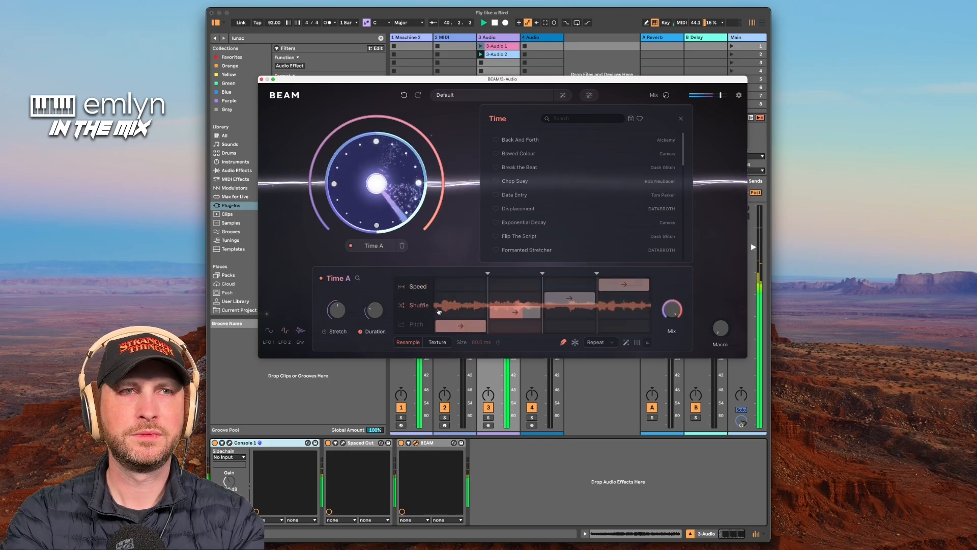
pyautogui.click(517, 315)
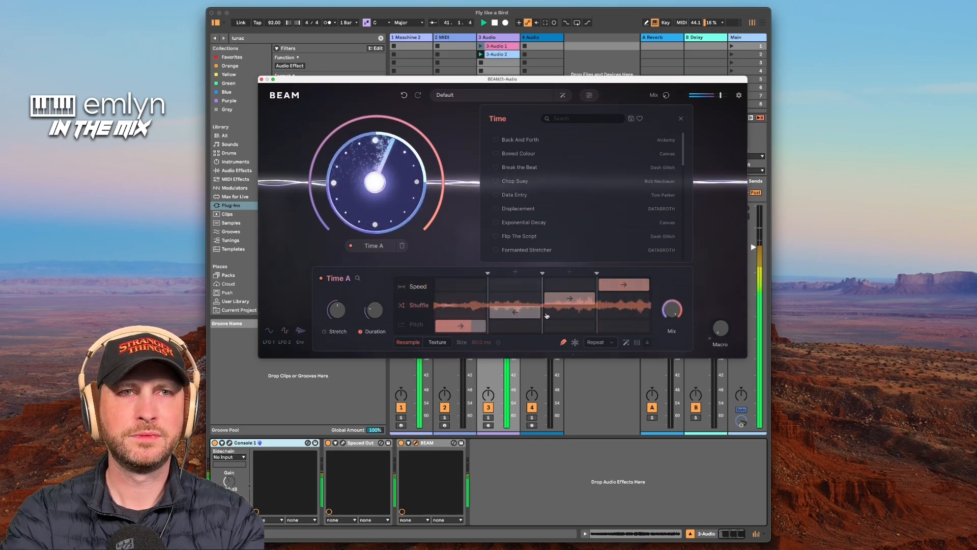
pyautogui.click(569, 303)
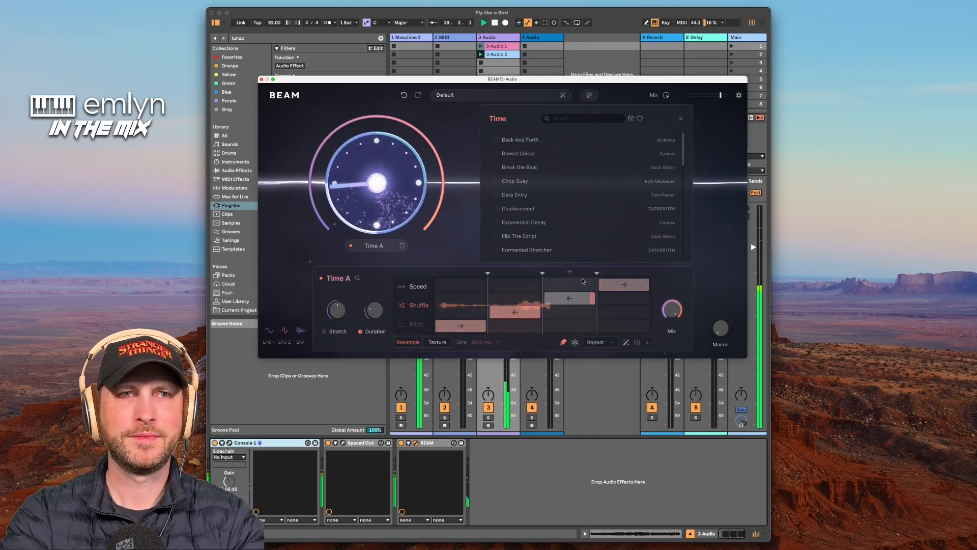
# Adjust BEAM's overall Mix and raise the Time node's Stretch amount during playback
pyautogui.moveTo(665, 95); pyautogui.dragTo(664, 111)
pyautogui.moveTo(603, 82); pyautogui.dragTo(590, 122)
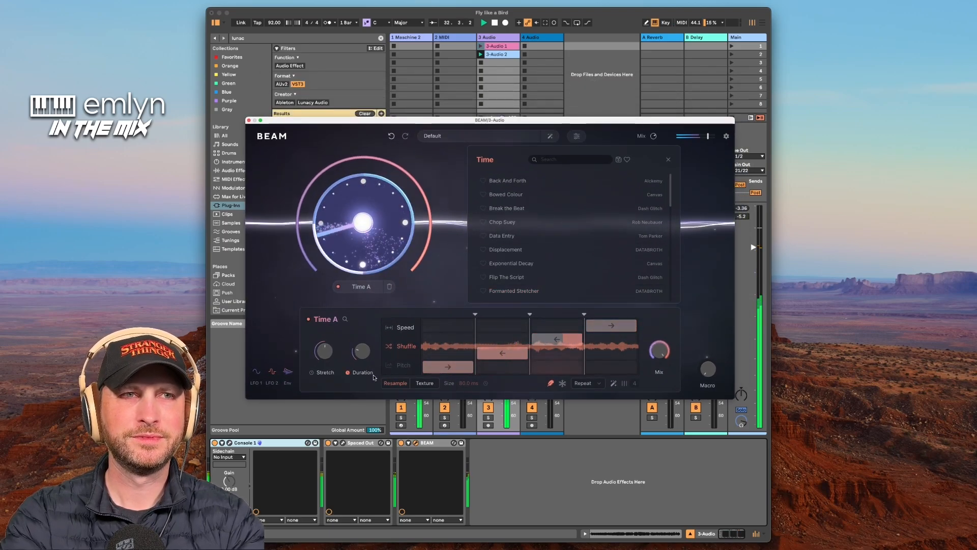
pyautogui.moveTo(321, 356)
pyautogui.moveTo(321, 356); pyautogui.dragTo(361, 367)
pyautogui.moveTo(362, 352)
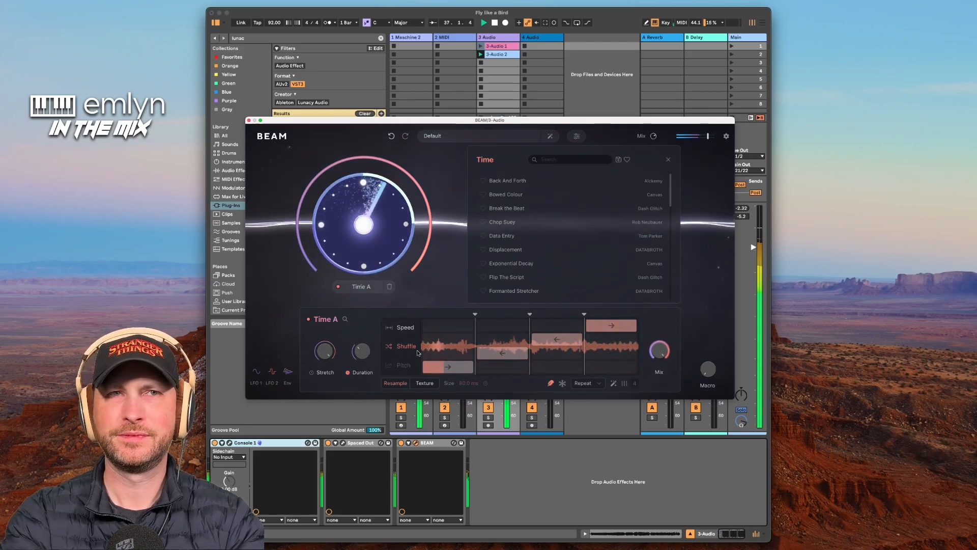
# Shape the Time node's Pitch in Texture mode: first segment raised, second ramping up, third lowered, fourth ramping down
pyautogui.moveTo(655, 139)
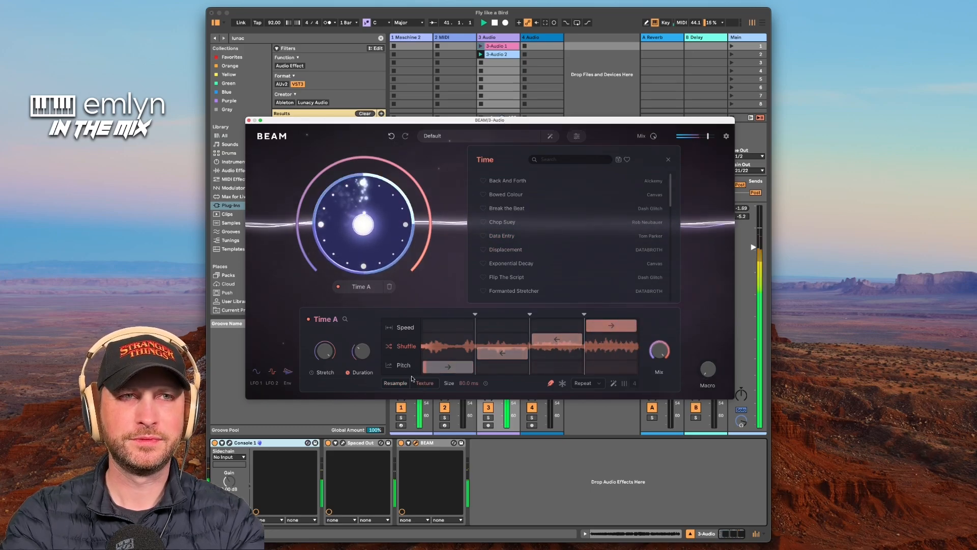
pyautogui.click(405, 366)
pyautogui.moveTo(500, 346); pyautogui.dragTo(520, 336)
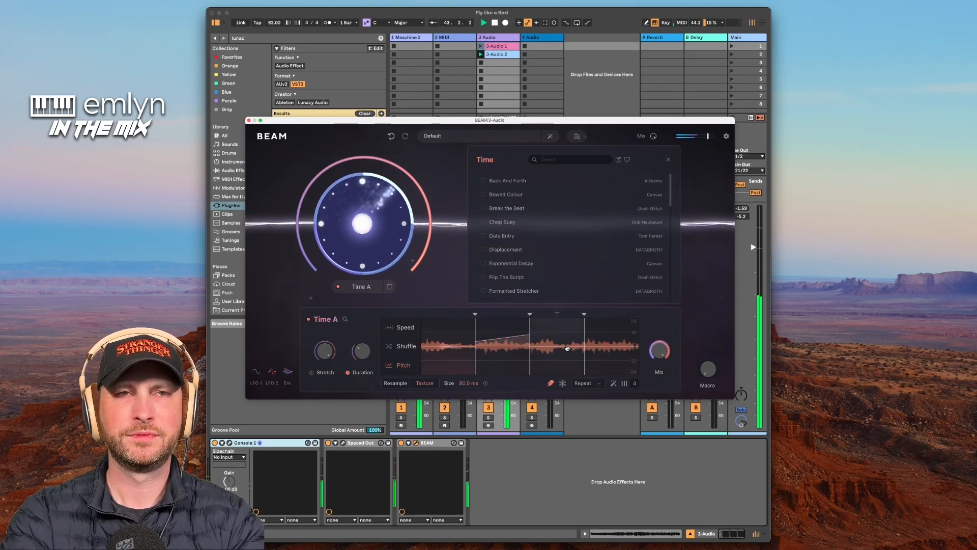
pyautogui.moveTo(599, 348); pyautogui.dragTo(601, 338)
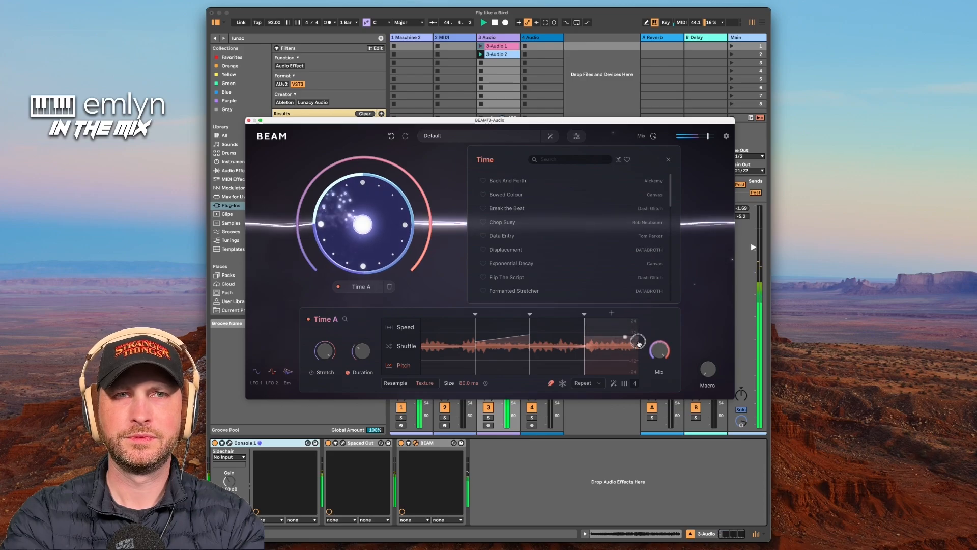
pyautogui.moveTo(638, 339); pyautogui.dragTo(632, 353)
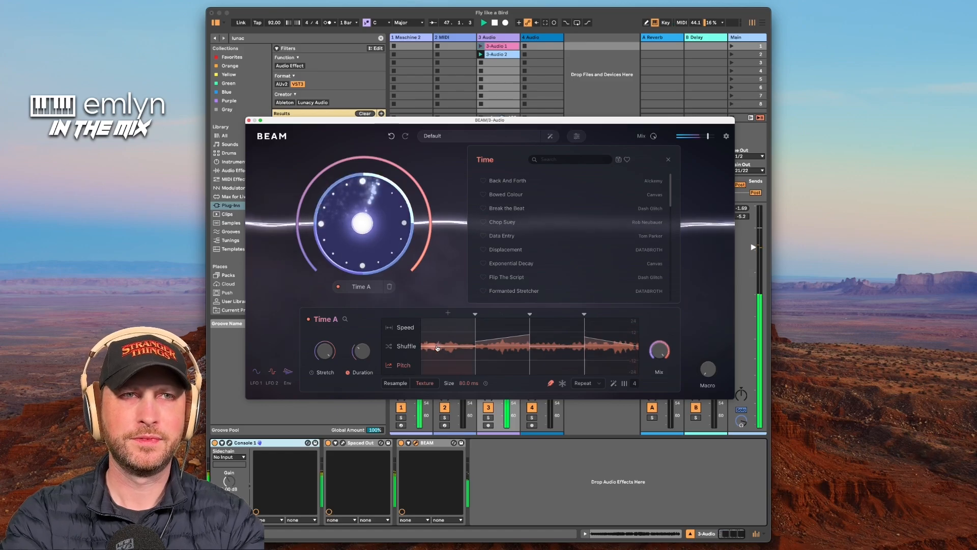
pyautogui.moveTo(440, 346); pyautogui.dragTo(441, 334)
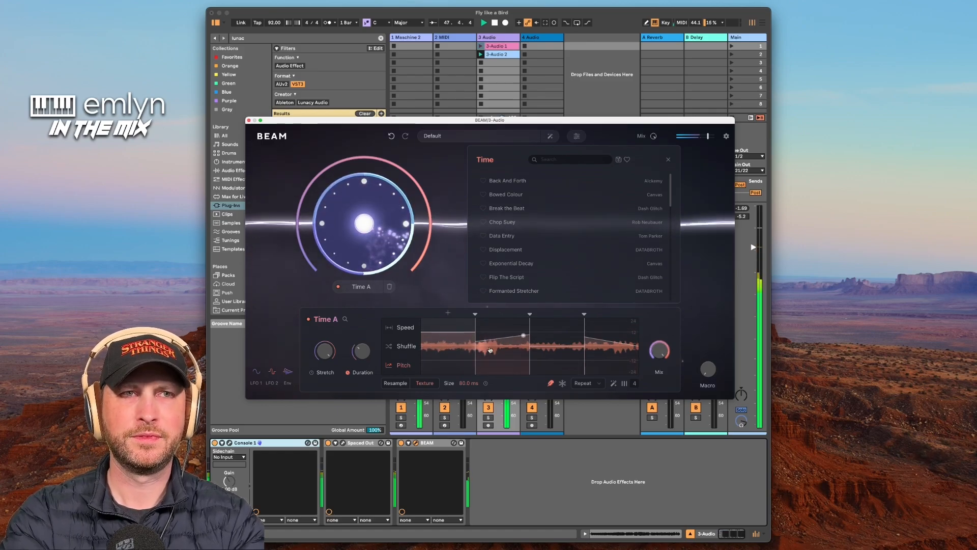
pyautogui.moveTo(555, 350); pyautogui.dragTo(552, 358)
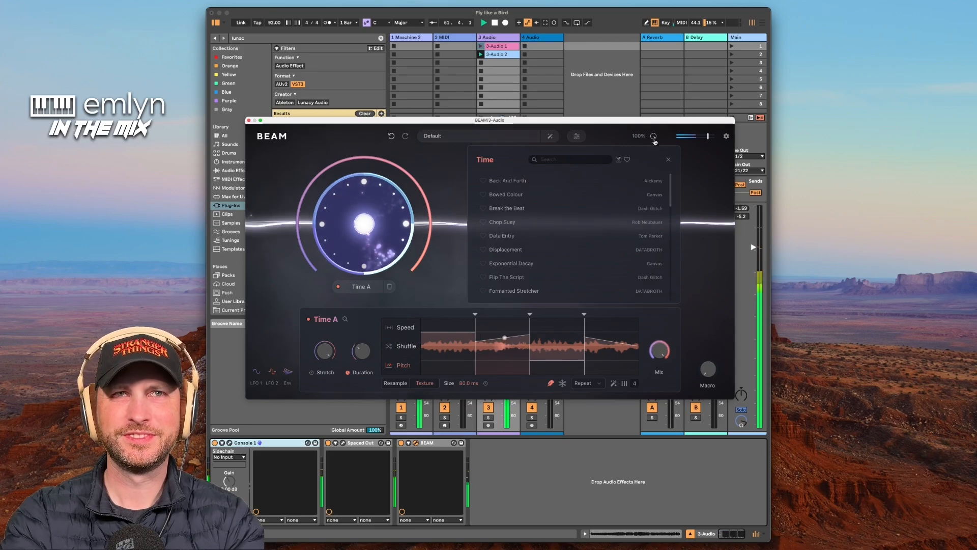
# Lower BEAM's overall Mix and move the plug-in window slightly higher over the session
pyautogui.moveTo(655, 142); pyautogui.dragTo(654, 167)
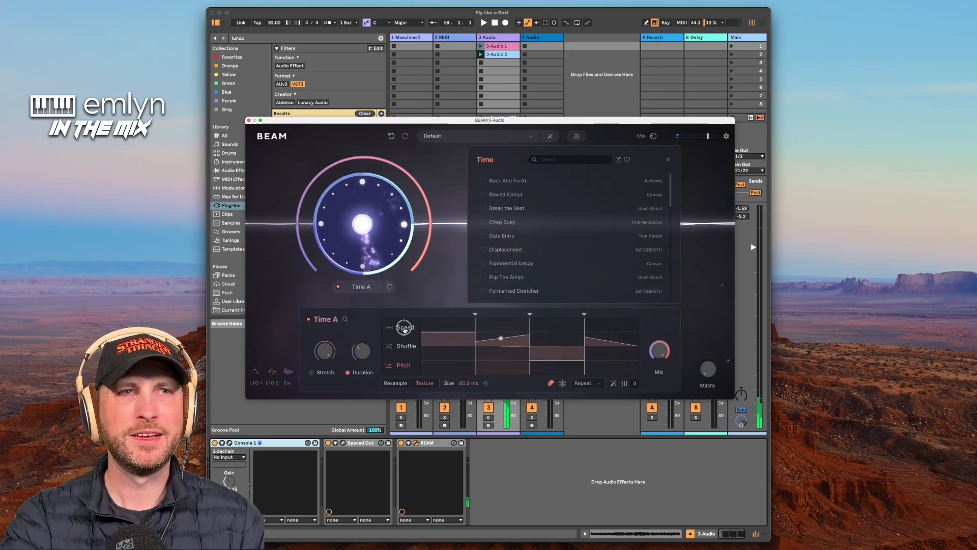
pyautogui.click(373, 104)
pyautogui.moveTo(425, 122); pyautogui.dragTo(444, 108)
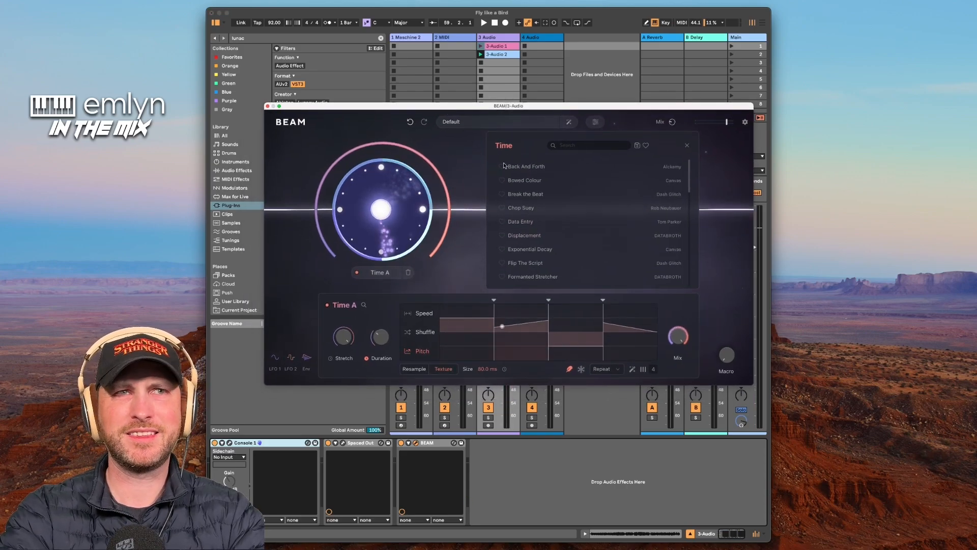
# Audition the Aquatic Ambience preset from BEAM's Time Warp category, then load Artificial Blooms and close the preset browser
pyautogui.click(504, 122)
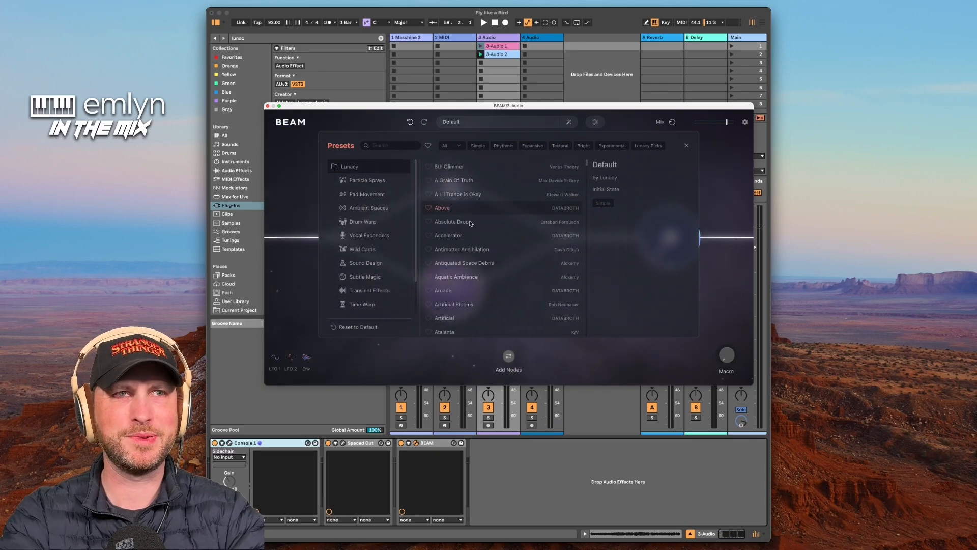
pyautogui.click(370, 305)
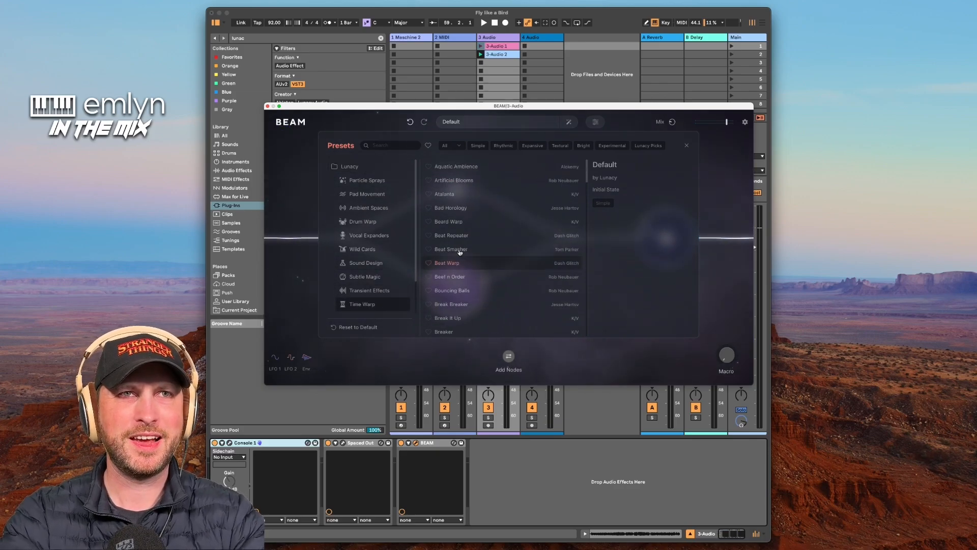
pyautogui.click(462, 182)
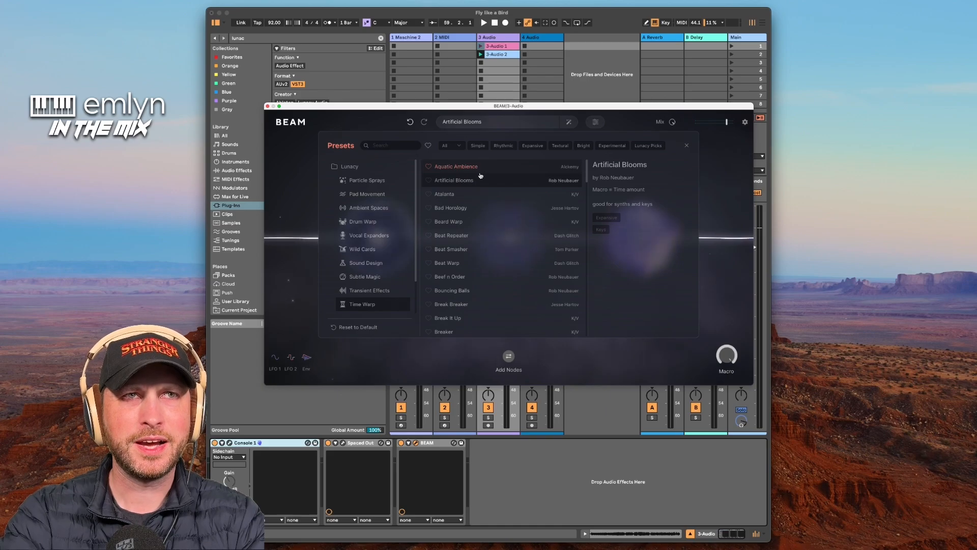
pyautogui.click(517, 173)
pyautogui.press('space')
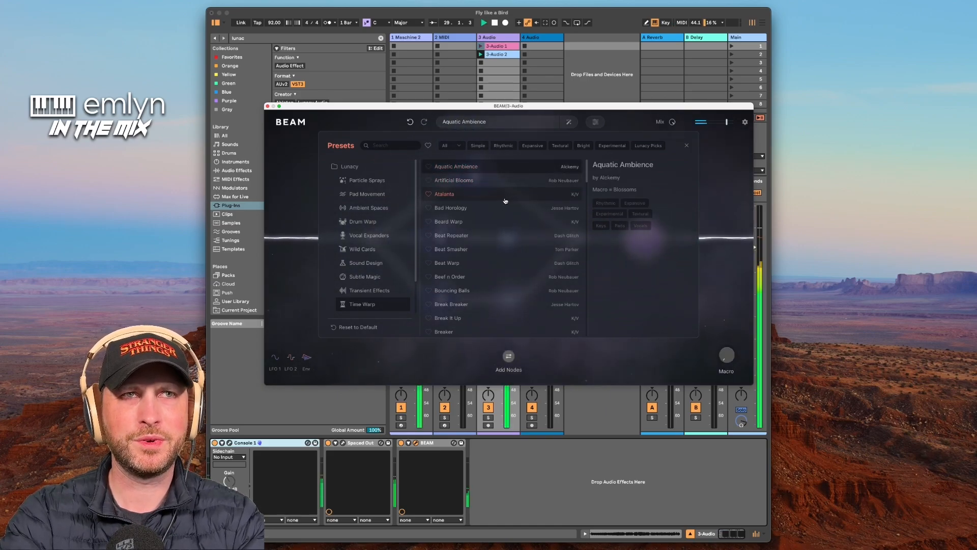
pyautogui.click(453, 180)
pyautogui.click(363, 112)
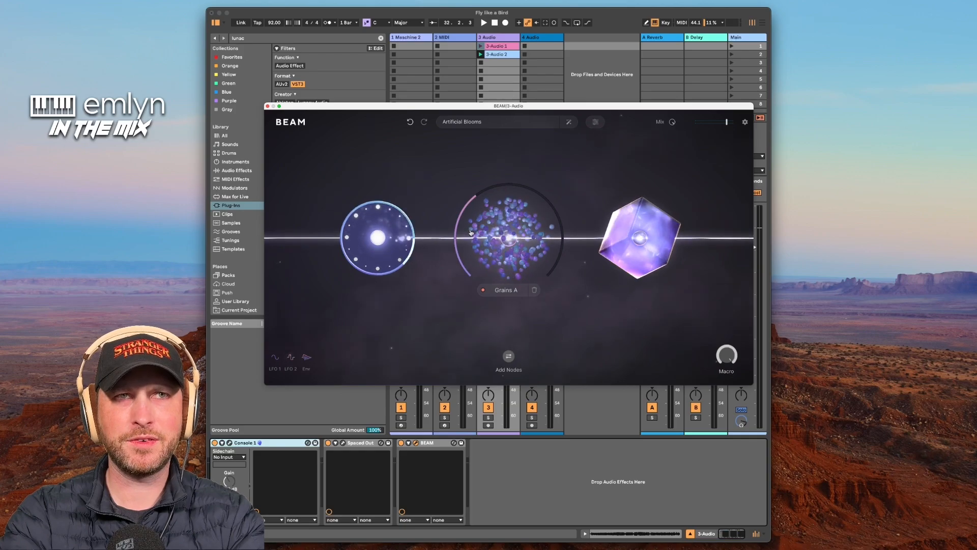
# Audition the Time node's Bowed Colour preset during playback, then load Break the Beat and stop playback
pyautogui.press('space')
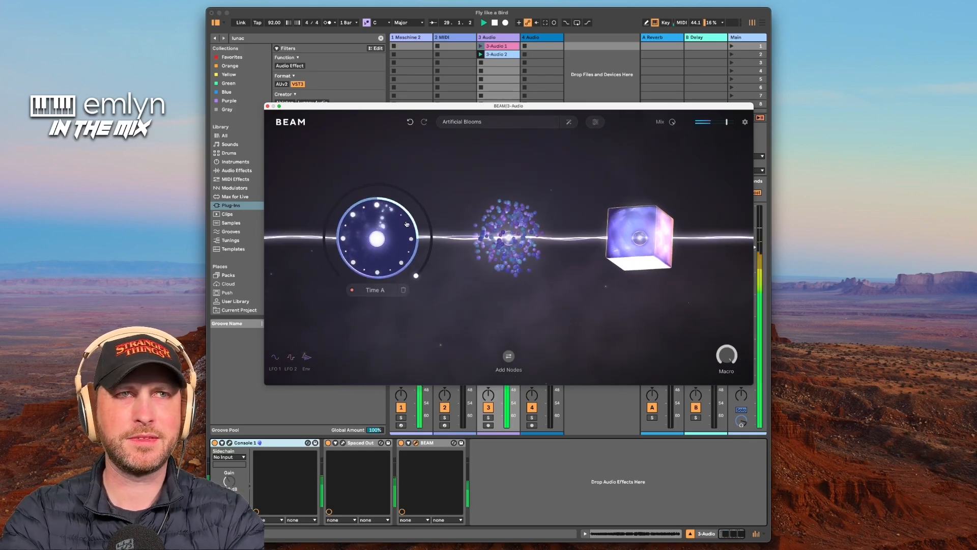
pyautogui.click(386, 234)
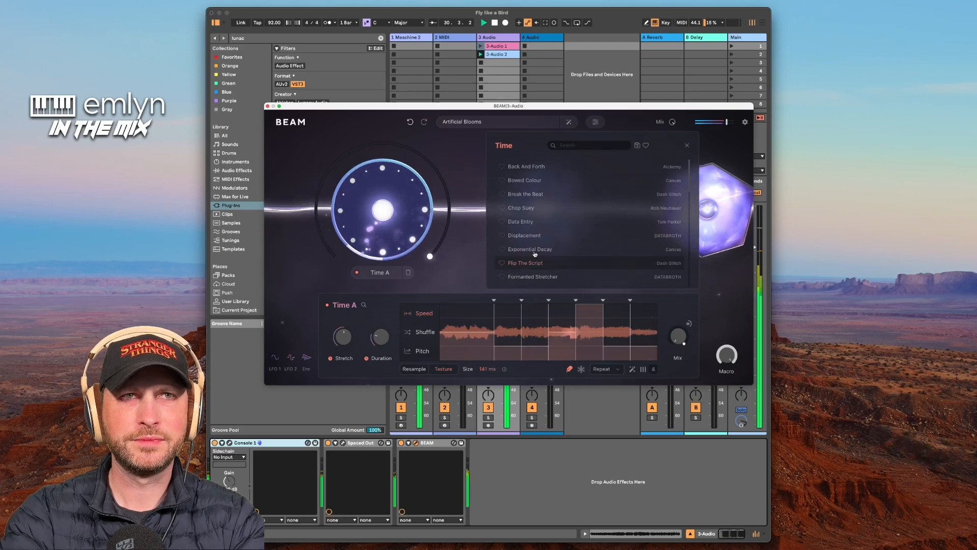
pyautogui.click(532, 185)
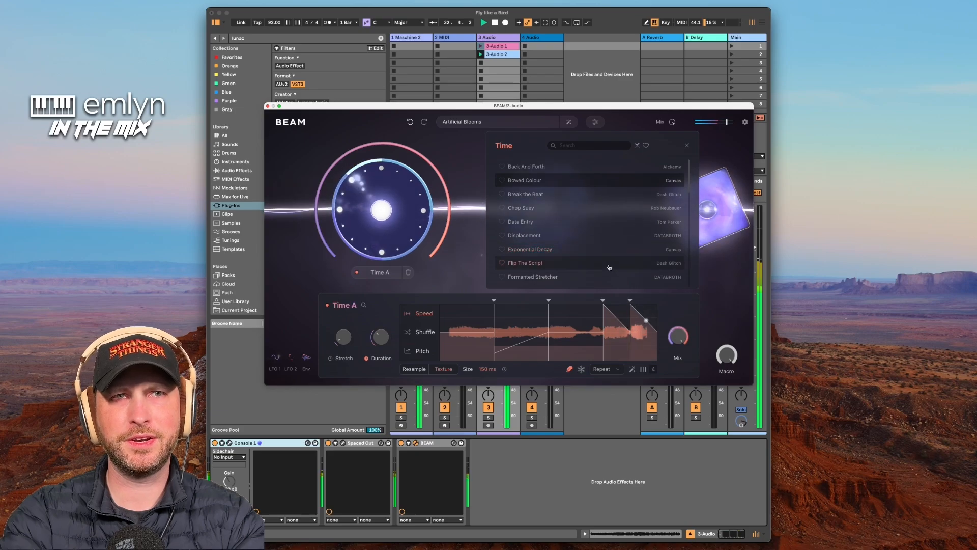
pyautogui.click(554, 200)
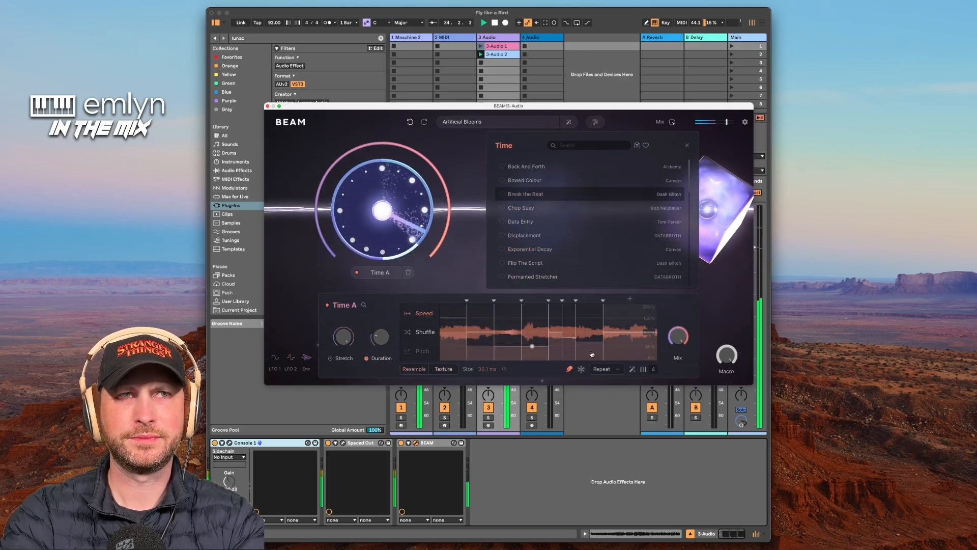
pyautogui.moveTo(686, 332)
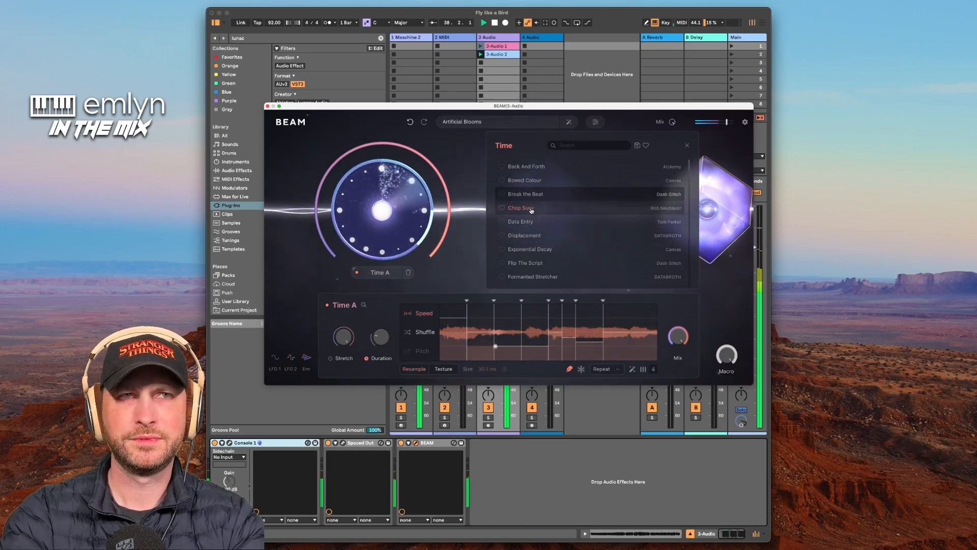
pyautogui.press('space')
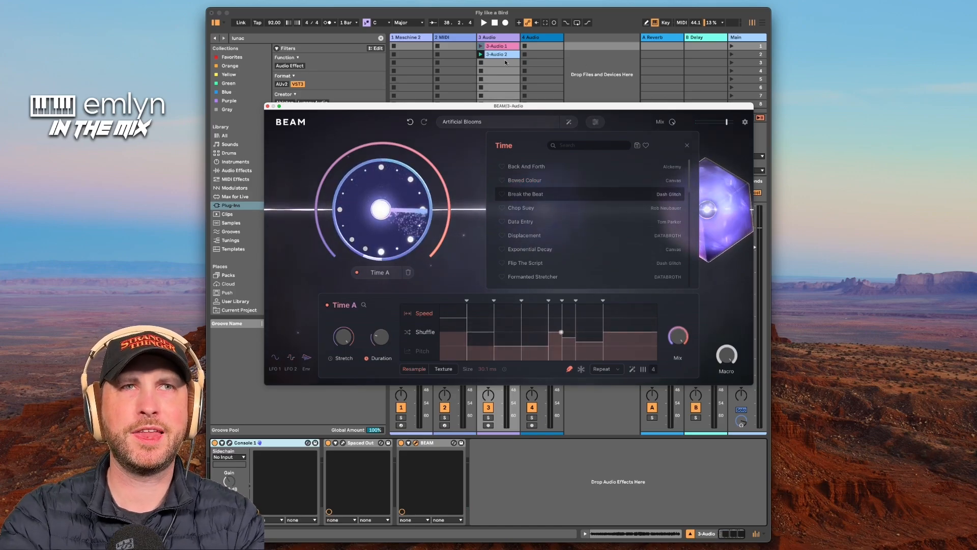
# Duplicate the 3 Audio track with BEAM's window closed and delete the BEAM device from the copy
pyautogui.click(428, 103)
pyautogui.click(424, 107)
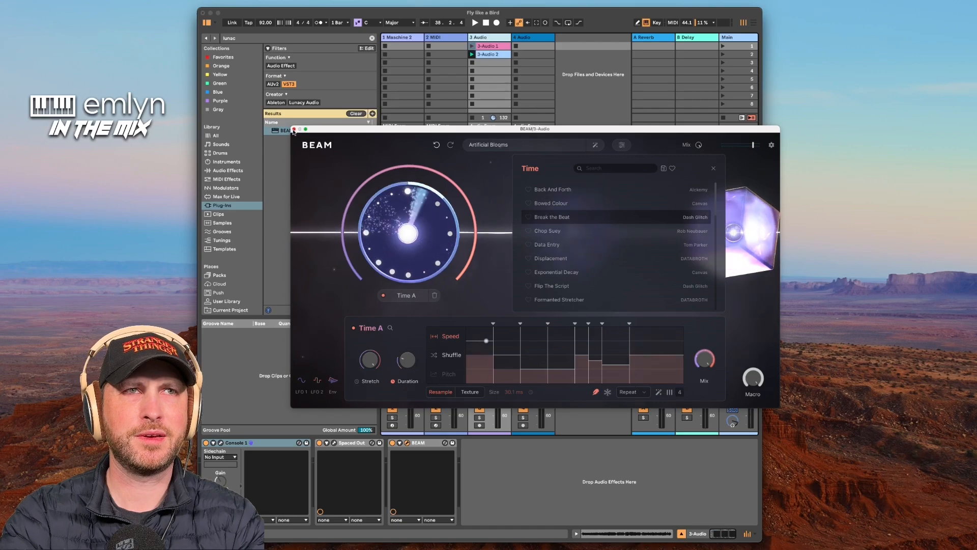
pyautogui.click(294, 129)
pyautogui.press('super+d')
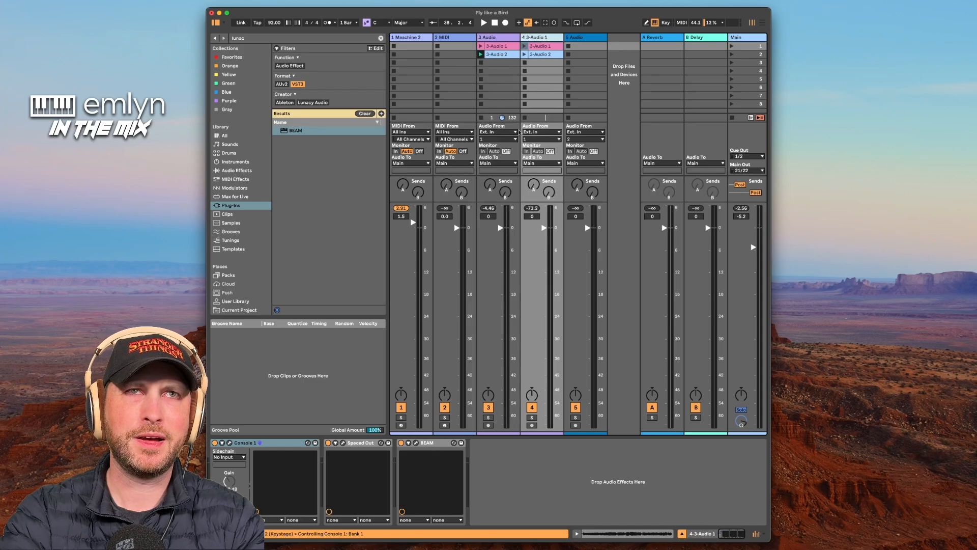
pyautogui.click(432, 443)
pyautogui.press('Delete')
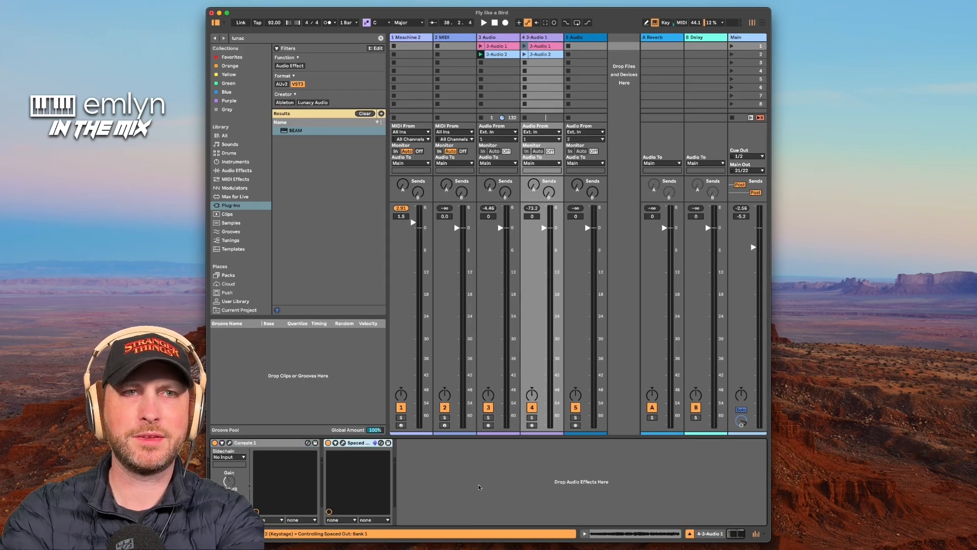
# Reopen BEAM's window on the 3 Audio track, start playback and move the window below the clip slots
pyautogui.click(506, 37)
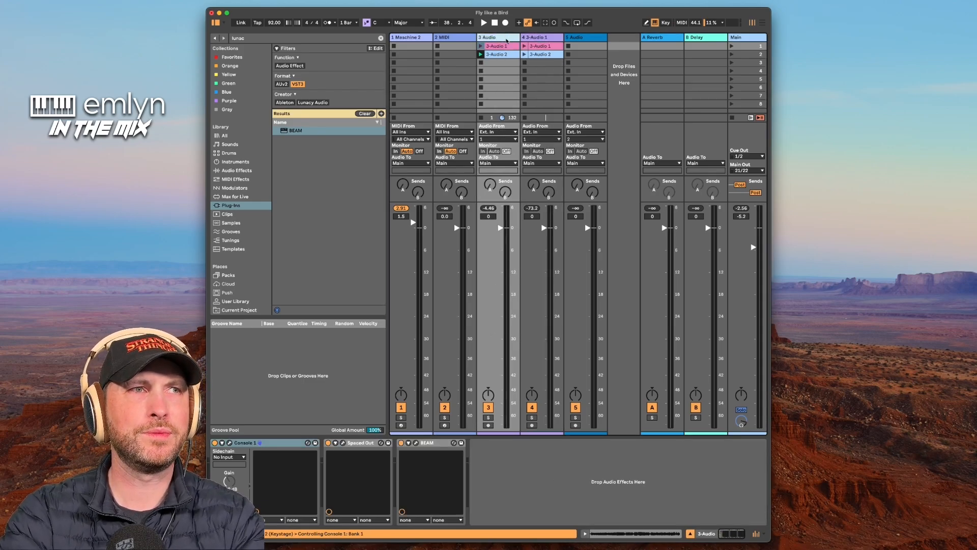
pyautogui.click(415, 448)
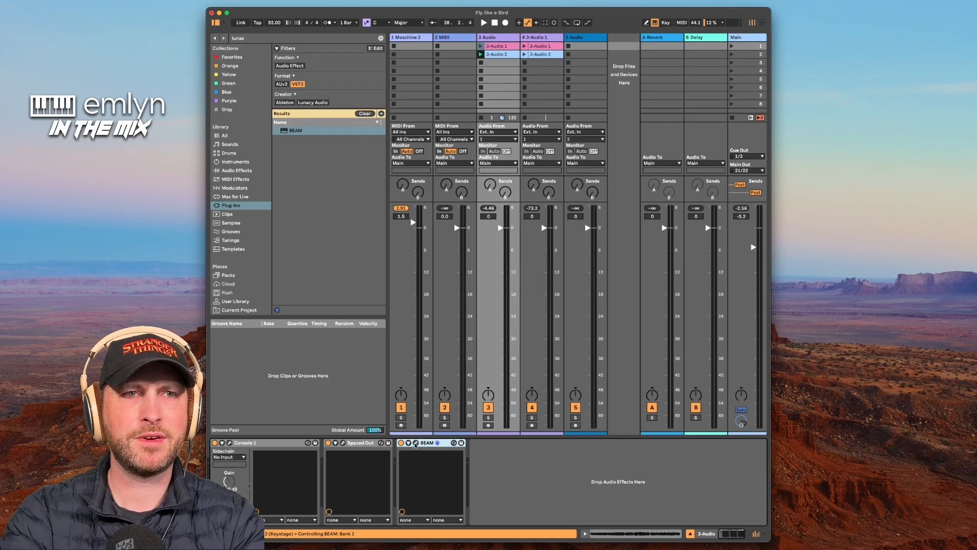
pyautogui.click(415, 444)
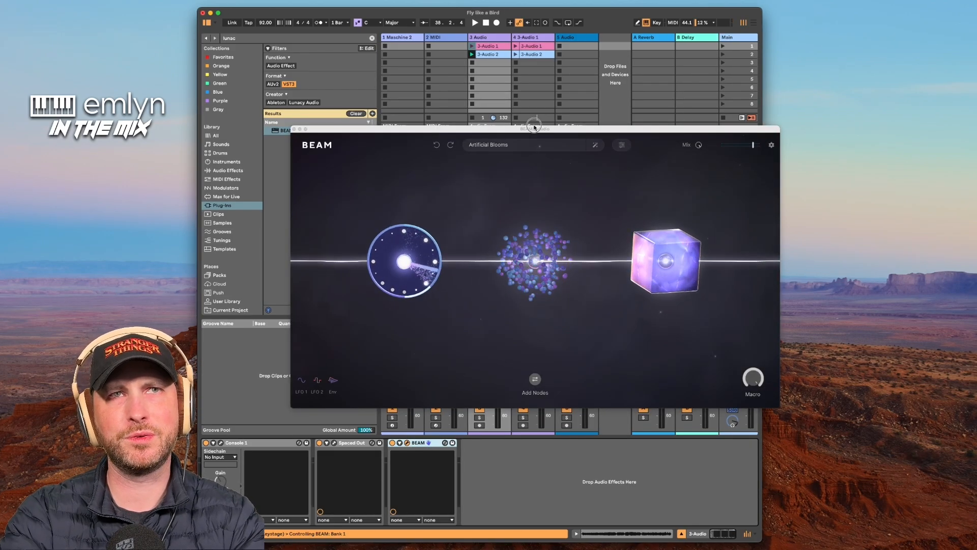
pyautogui.moveTo(534, 127); pyautogui.dragTo(478, 109)
pyautogui.press('space')
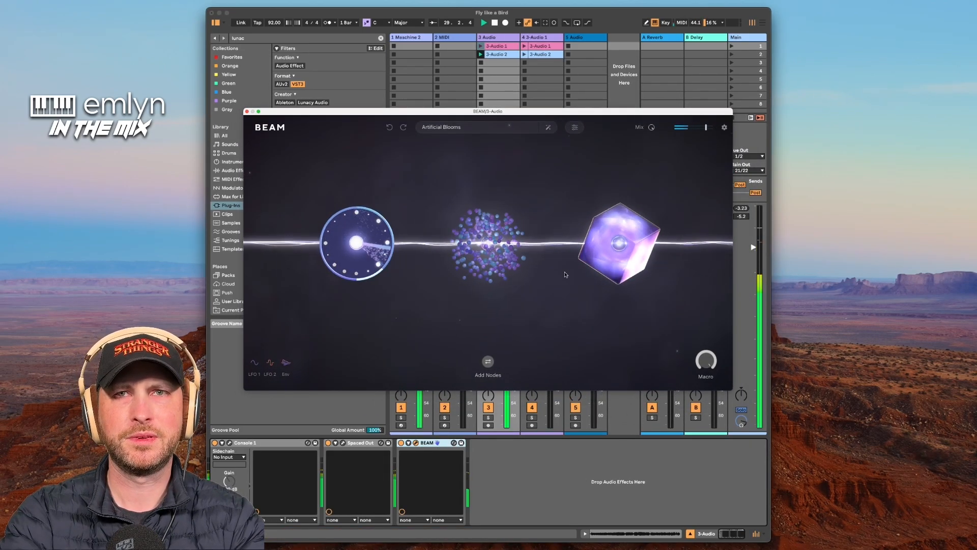
pyautogui.click(617, 193)
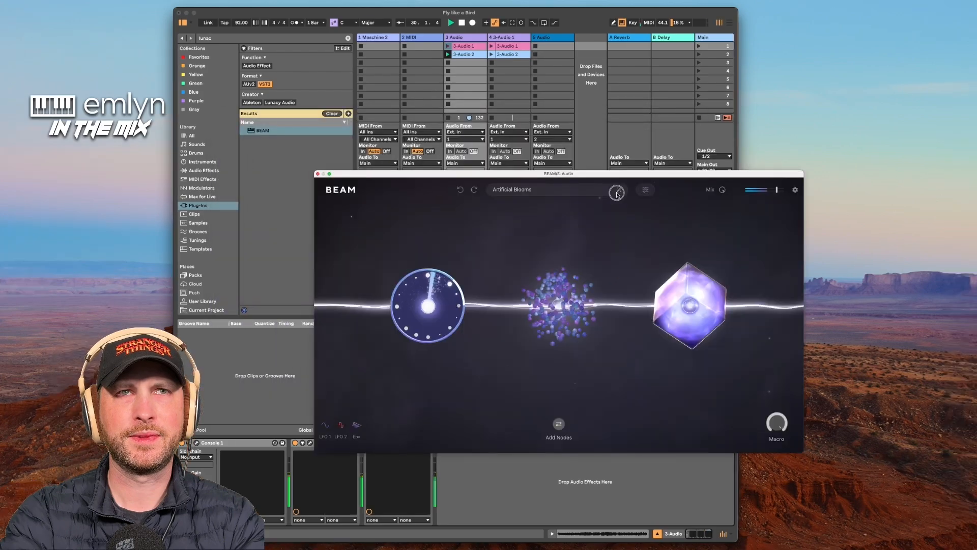
pyautogui.moveTo(617, 193); pyautogui.dragTo(563, 156)
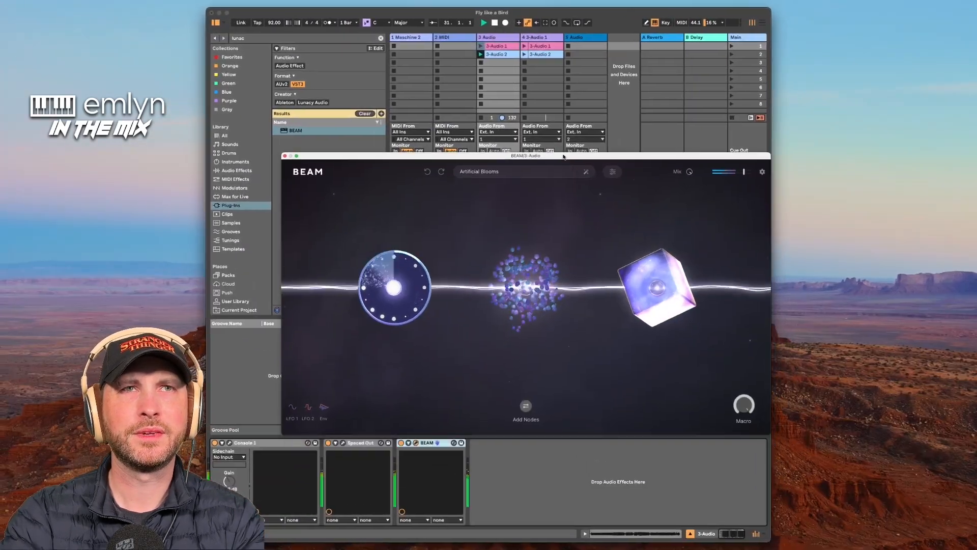
# Launch the 3-Audio 2 clip on the duplicated 4 3-Audio 1 track and move BEAM's window up to uncover the mixer
pyautogui.click(534, 67)
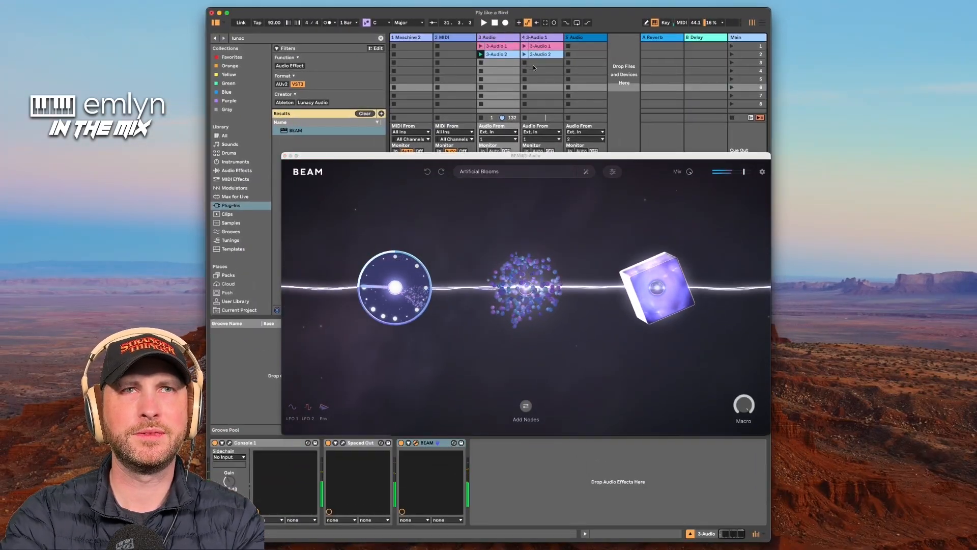
pyautogui.click(525, 54)
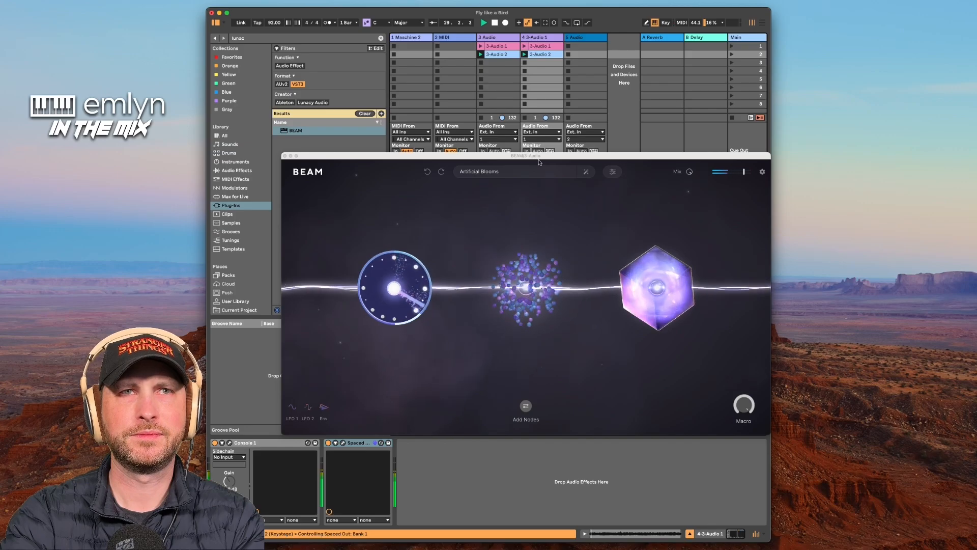
pyautogui.moveTo(540, 162); pyautogui.dragTo(530, 100)
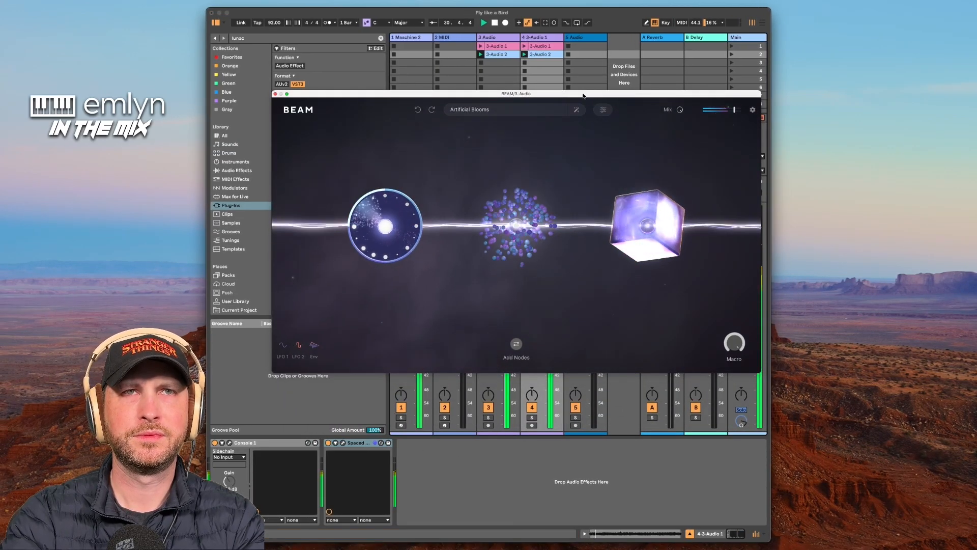
pyautogui.moveTo(583, 96); pyautogui.dragTo(551, 73)
# Delete BEAM's Grains A node and load the Data Entry preset on the Time A node
pyautogui.click(488, 201)
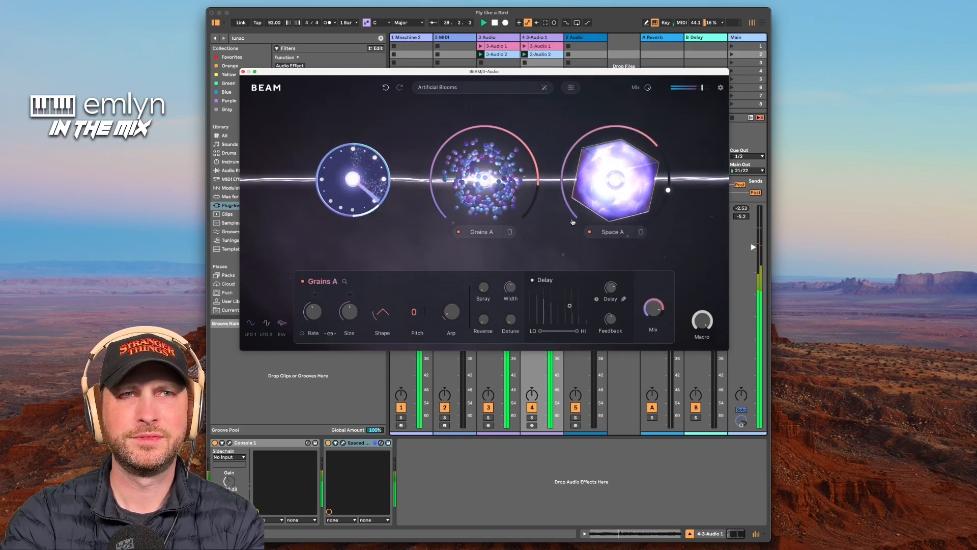
pyautogui.click(509, 232)
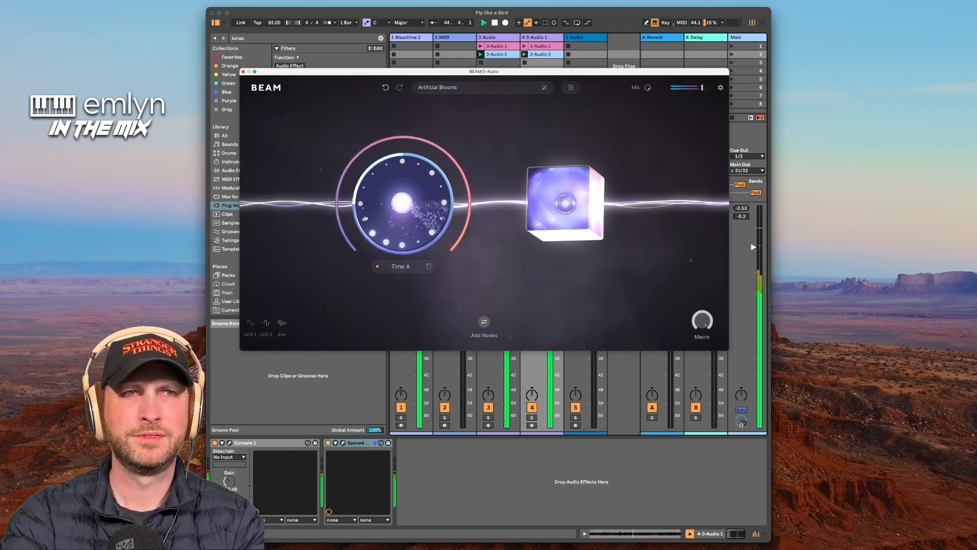
pyautogui.click(389, 213)
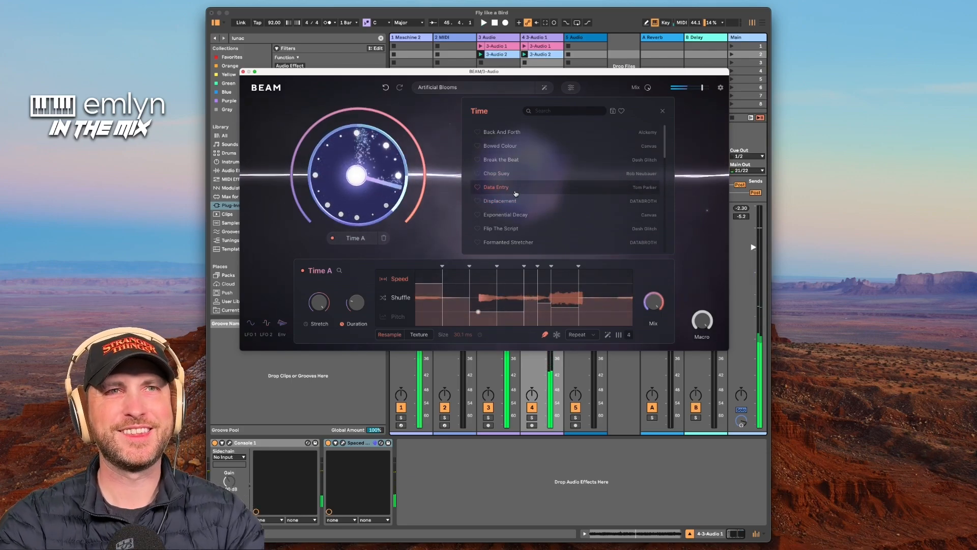
pyautogui.click(511, 191)
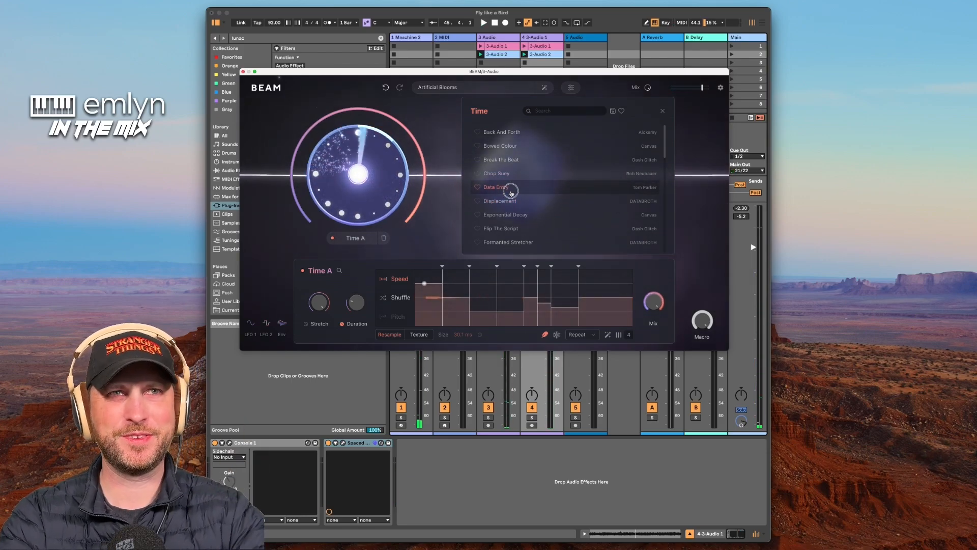
pyautogui.click(515, 201)
# Restart playback with track 4 muted, then audition the Time A node's Displacement preset
pyautogui.press('space')
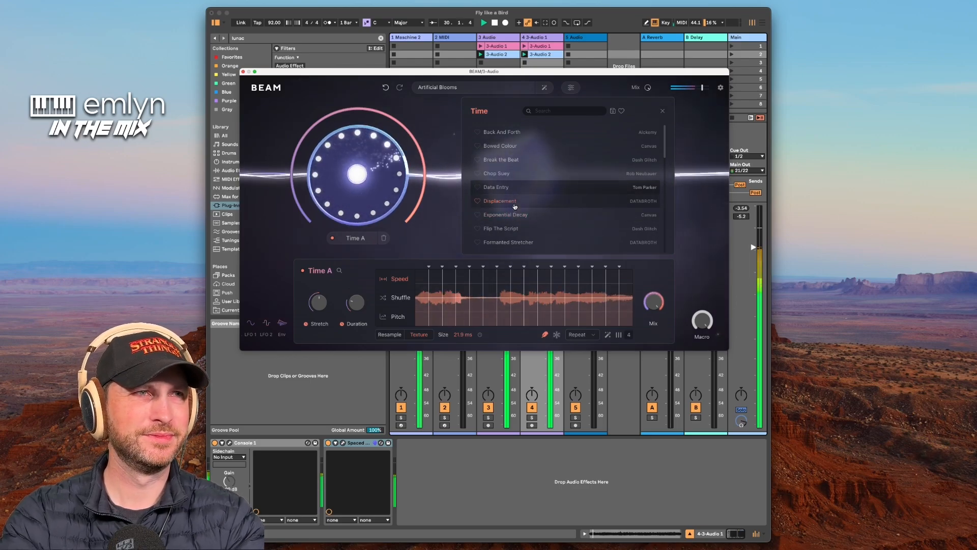
pyautogui.click(532, 407)
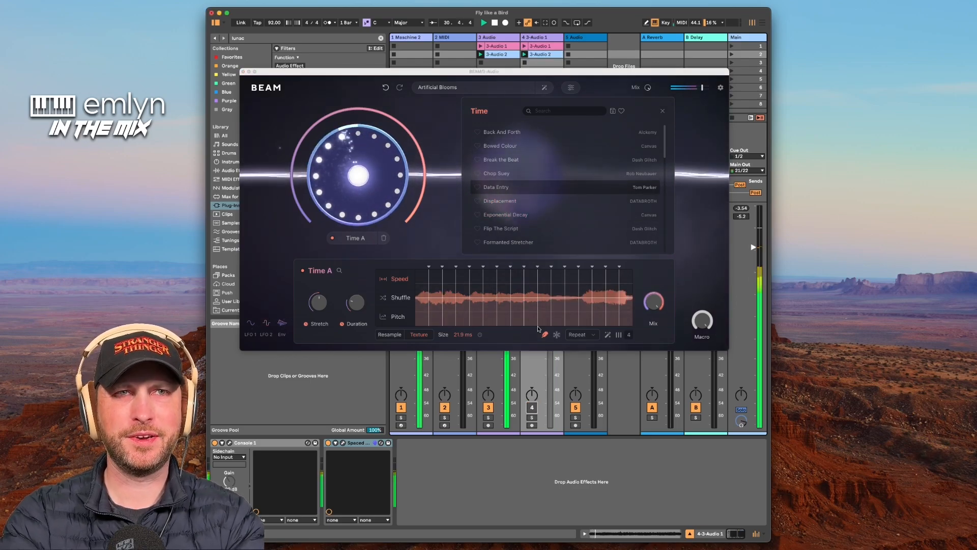
pyautogui.click(507, 202)
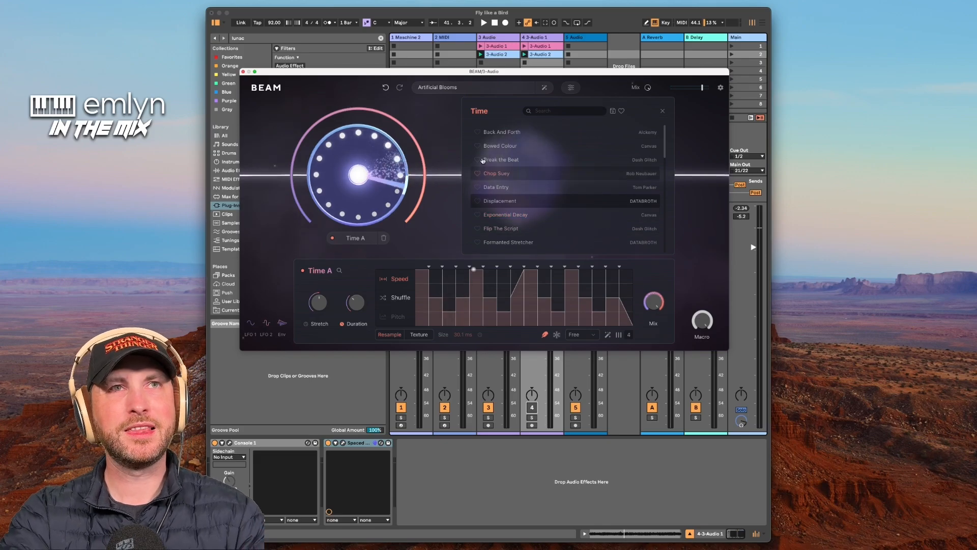
pyautogui.click(445, 130)
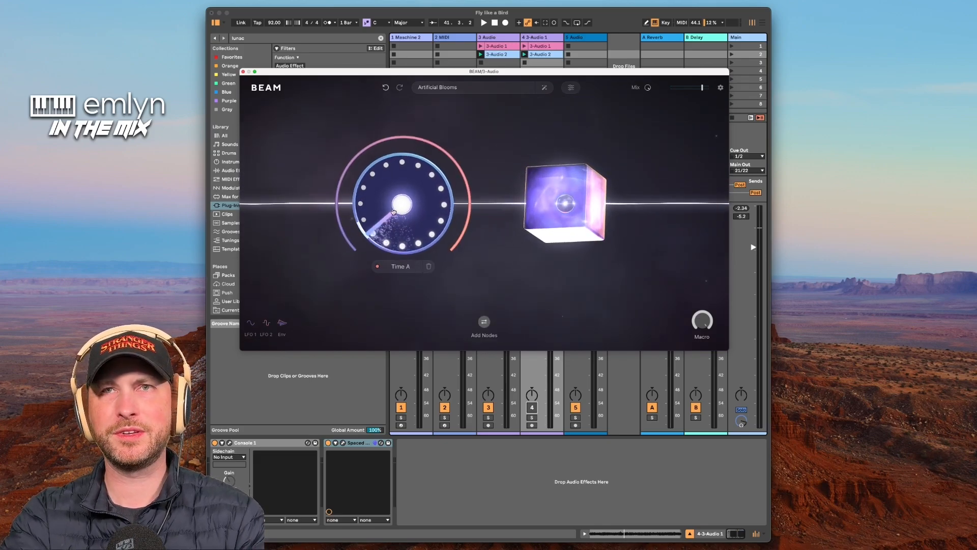
pyautogui.click(391, 164)
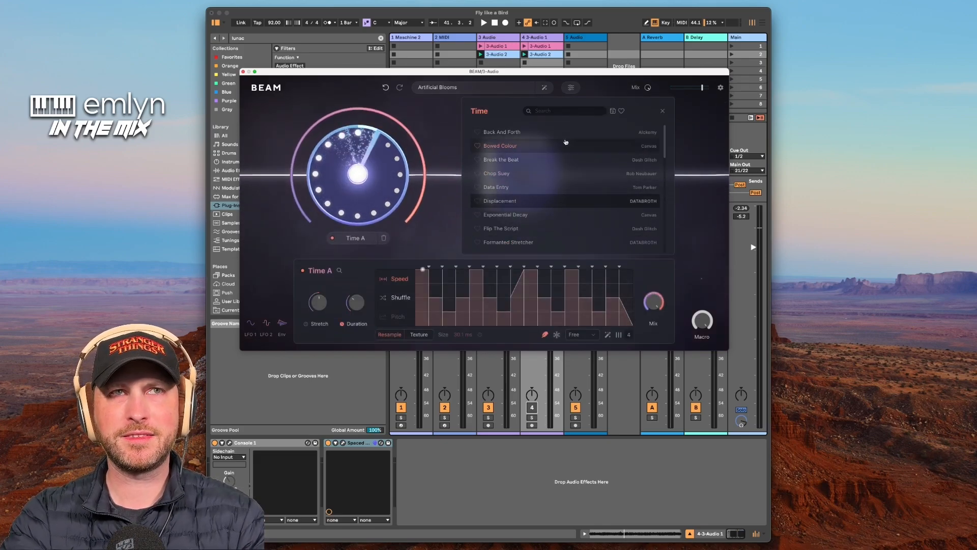
pyautogui.click(555, 113)
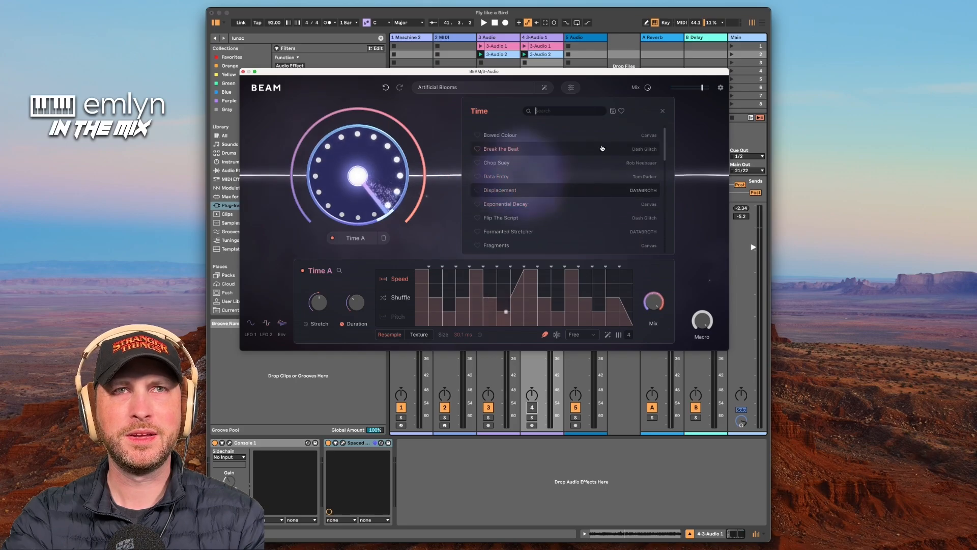
pyautogui.scroll(-1, 550, 179)
pyautogui.scroll(1, 559, 176)
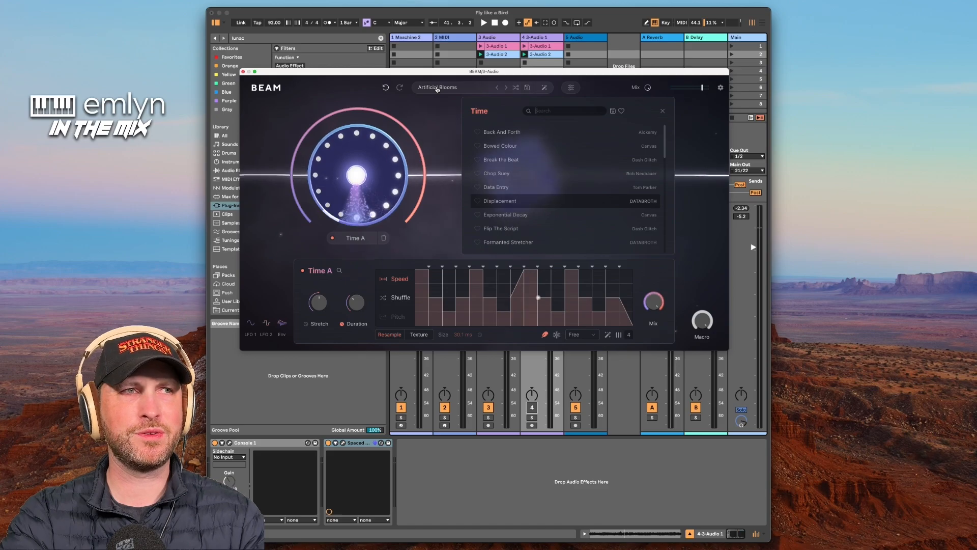
# Load BEAM's Bad Horology preset from the Time Warp category and place a Time node on the middle branch
pyautogui.click(435, 88)
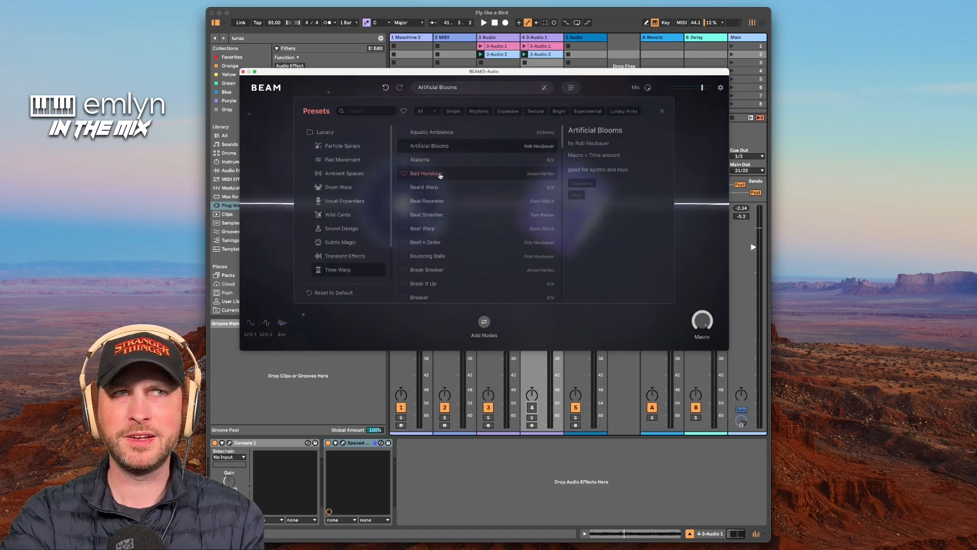
pyautogui.click(447, 175)
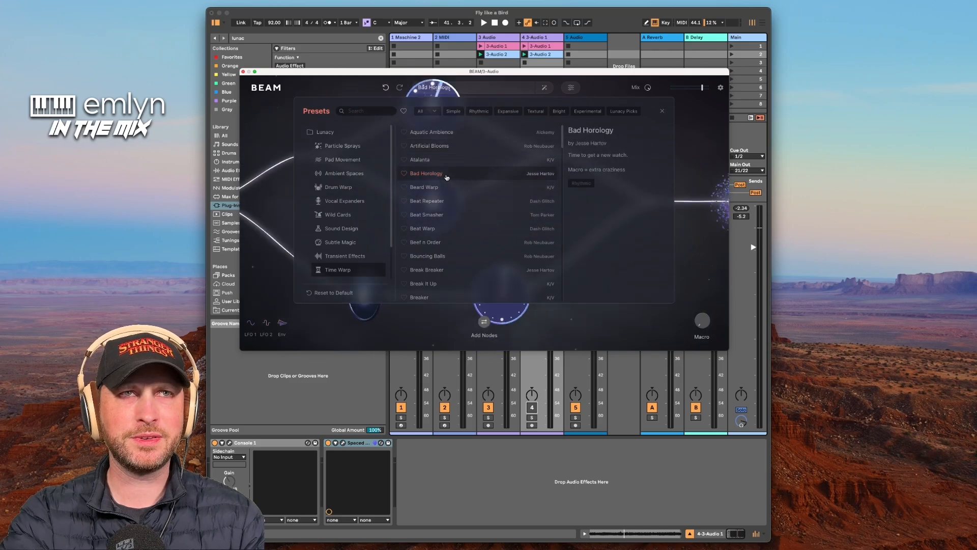
pyautogui.click(707, 258)
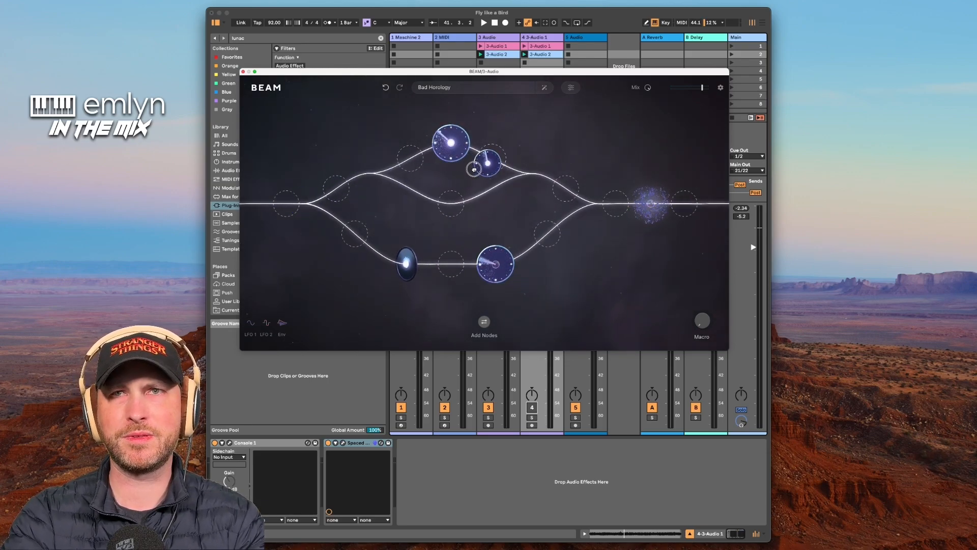
pyautogui.moveTo(528, 196); pyautogui.dragTo(542, 242)
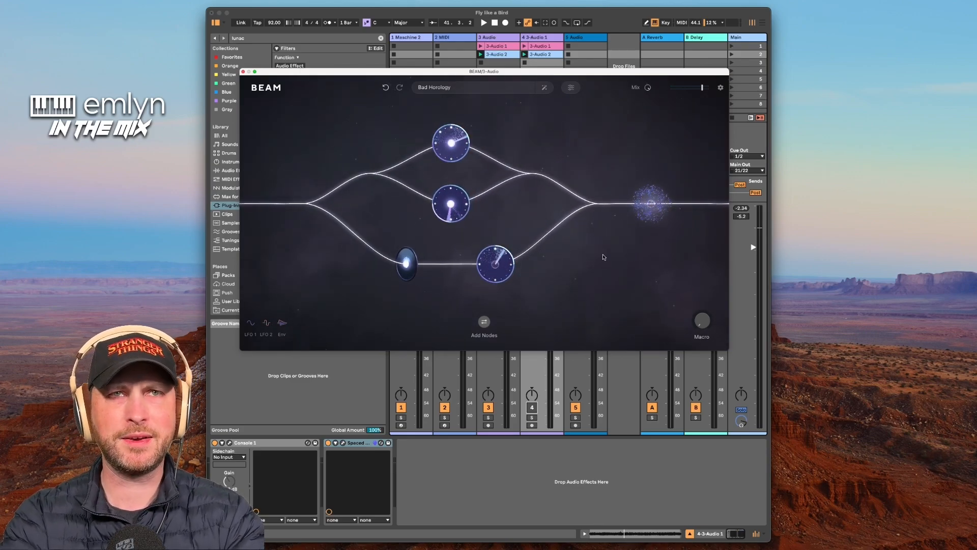
# Start playback and raise the Time C node's amount, adjust the split node on the same branch and turn up the Macro
pyautogui.press('space')
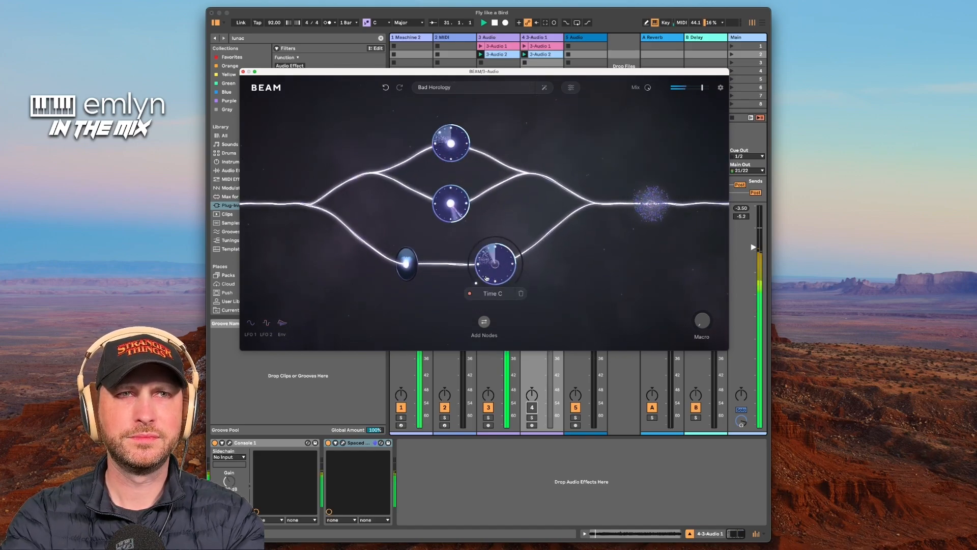
pyautogui.moveTo(493, 270); pyautogui.dragTo(489, 270)
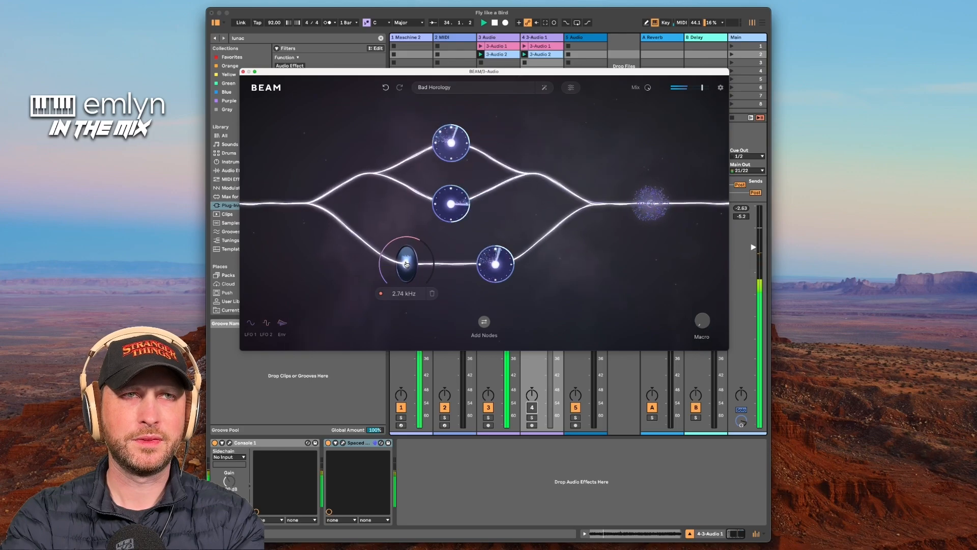
pyautogui.moveTo(406, 264); pyautogui.dragTo(406, 264)
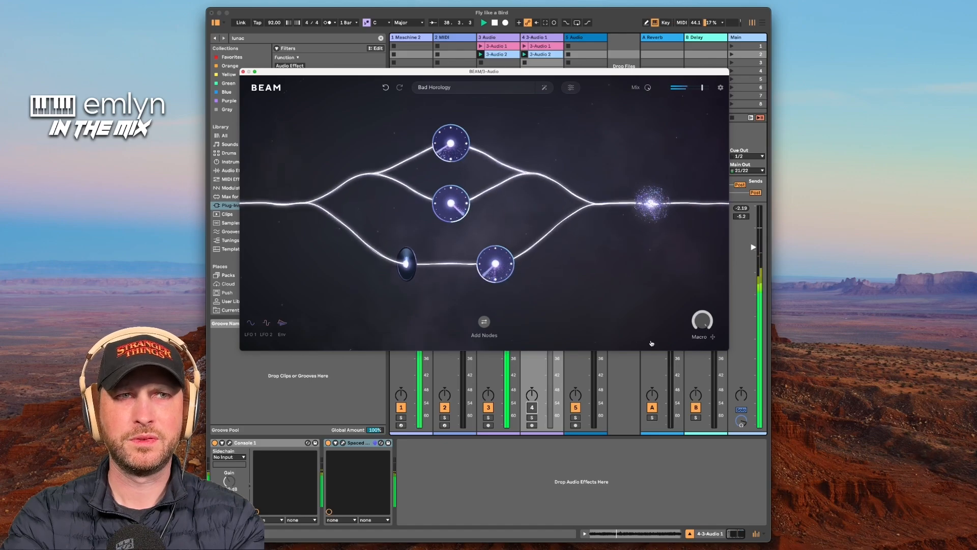
# Briefly mute and re-enable track 1 Maschine 2 for comparison, then raise BEAM's output level slightly and stop playback
pyautogui.click(401, 407)
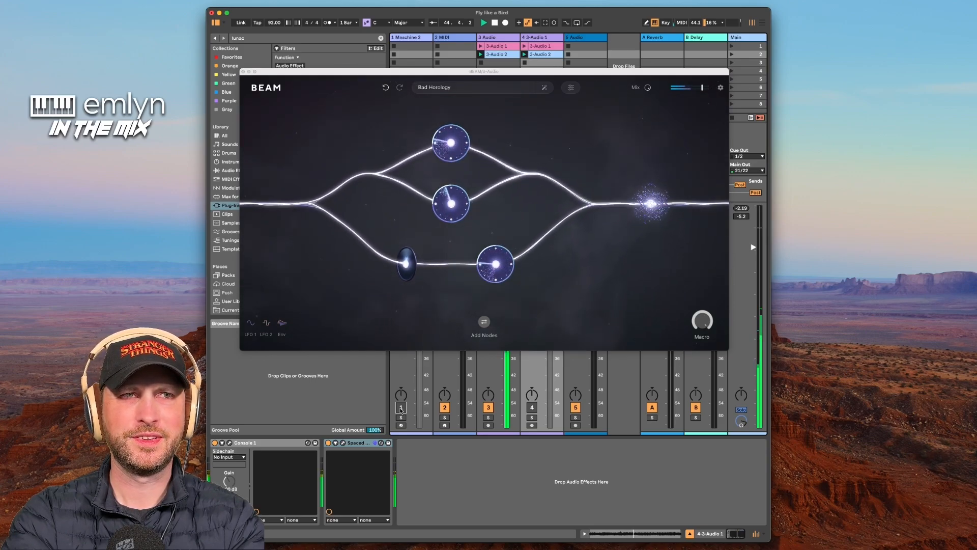
pyautogui.click(401, 408)
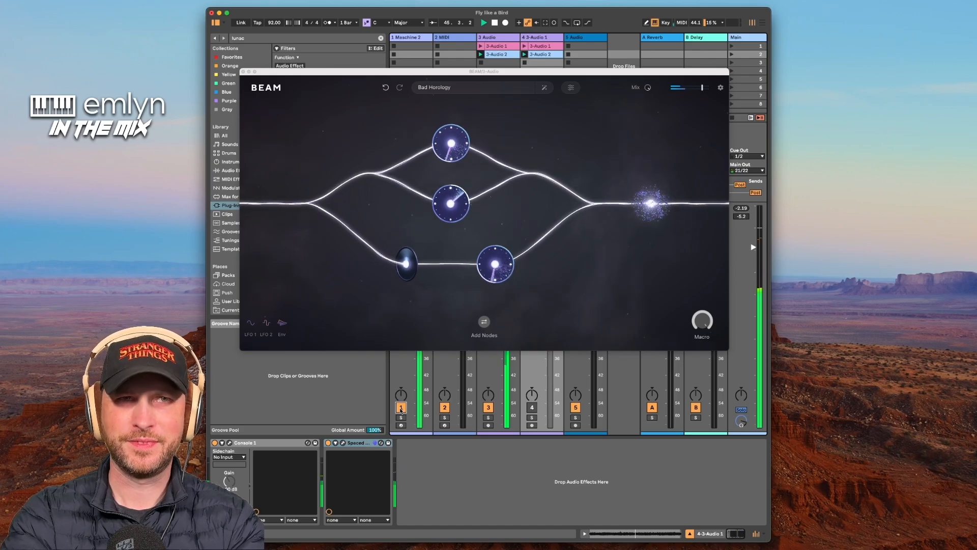
pyautogui.click(536, 77)
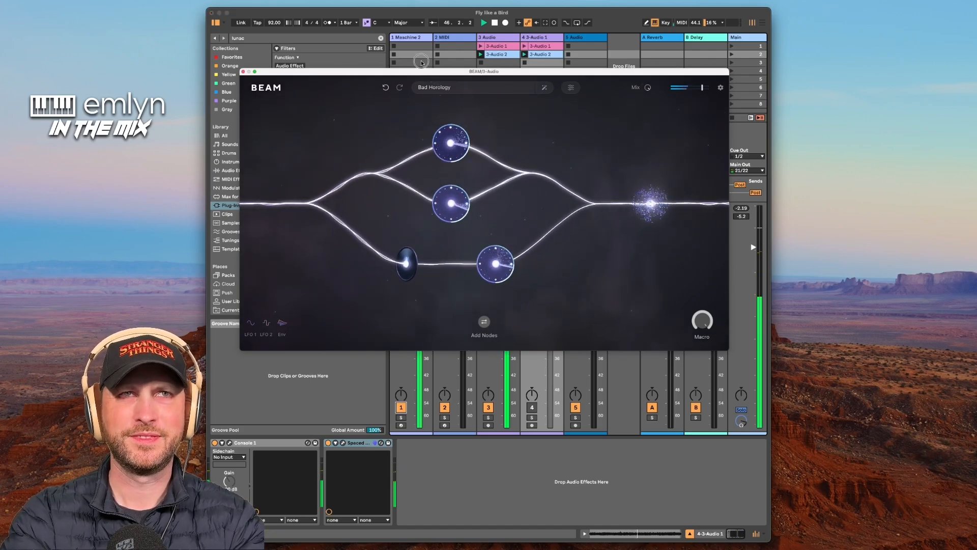
pyautogui.moveTo(401, 71); pyautogui.dragTo(435, 74)
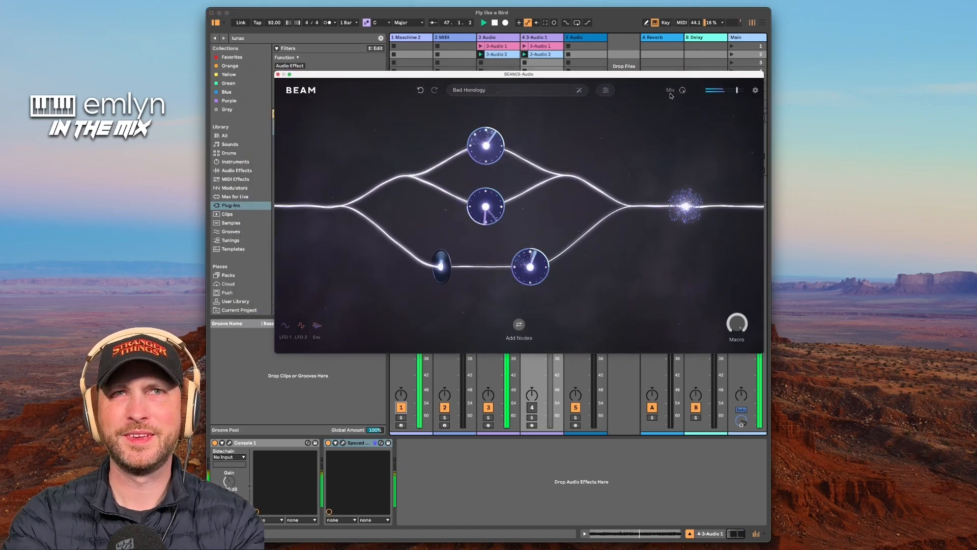
pyautogui.moveTo(736, 90); pyautogui.dragTo(742, 90)
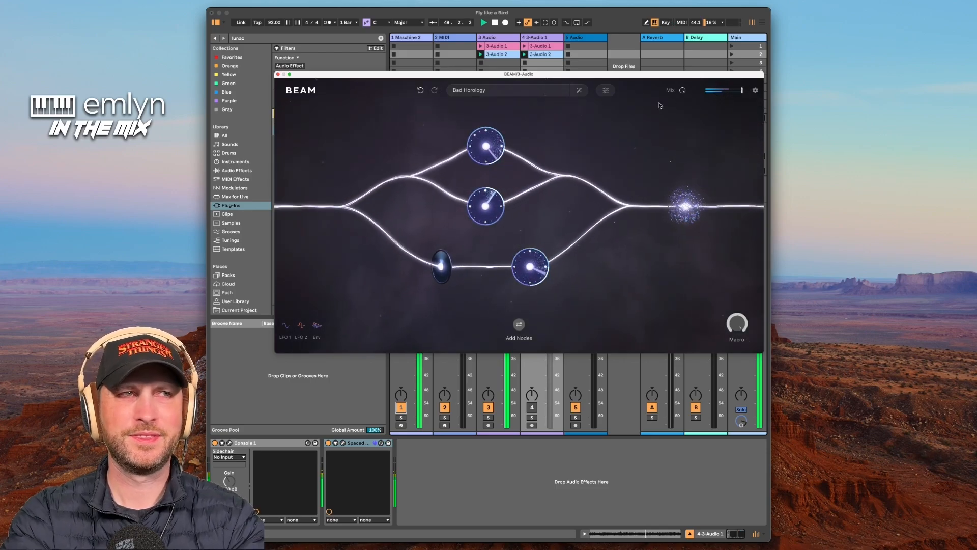
pyautogui.press('space')
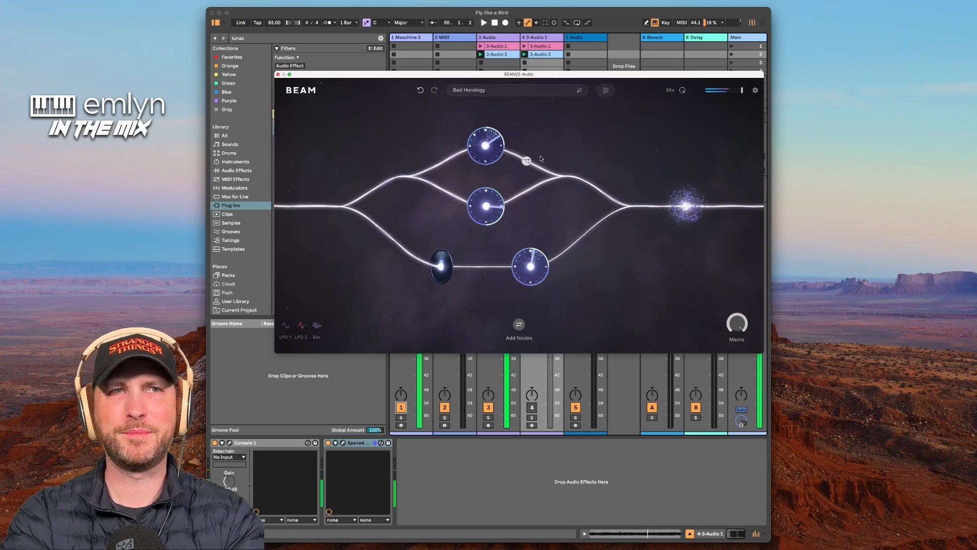
# Load BEAM's Beard Warp preset, close the preset browser and start playback
pyautogui.click(467, 94)
pyautogui.click(466, 190)
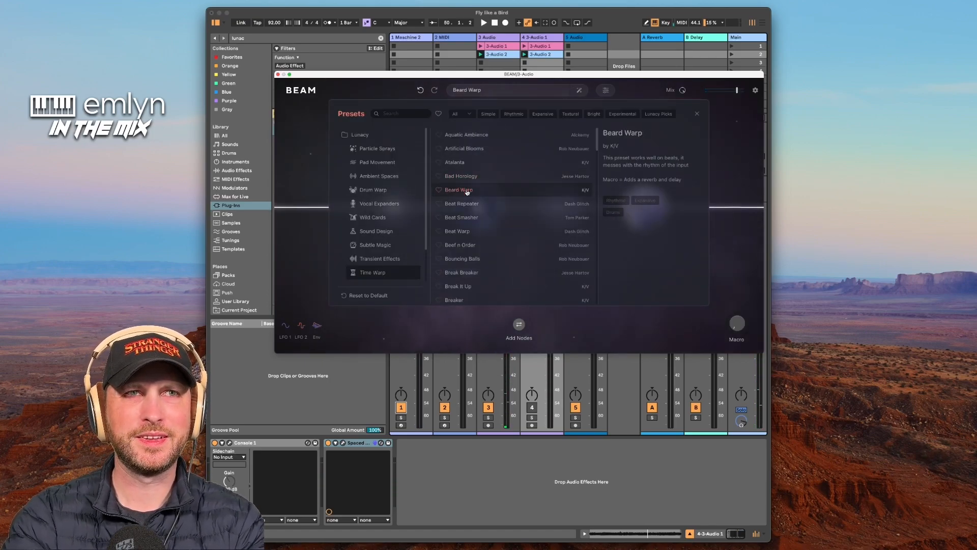
pyautogui.click(726, 256)
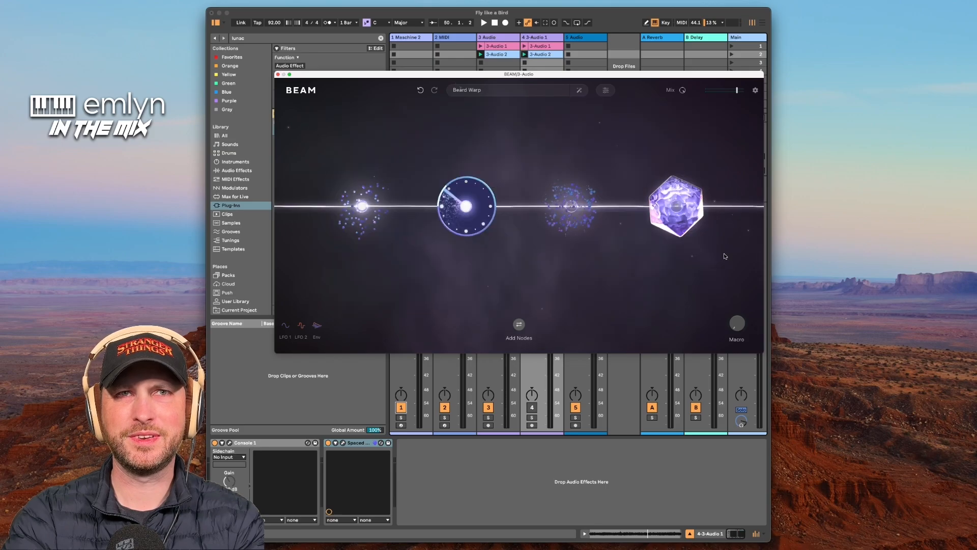
pyautogui.press('space')
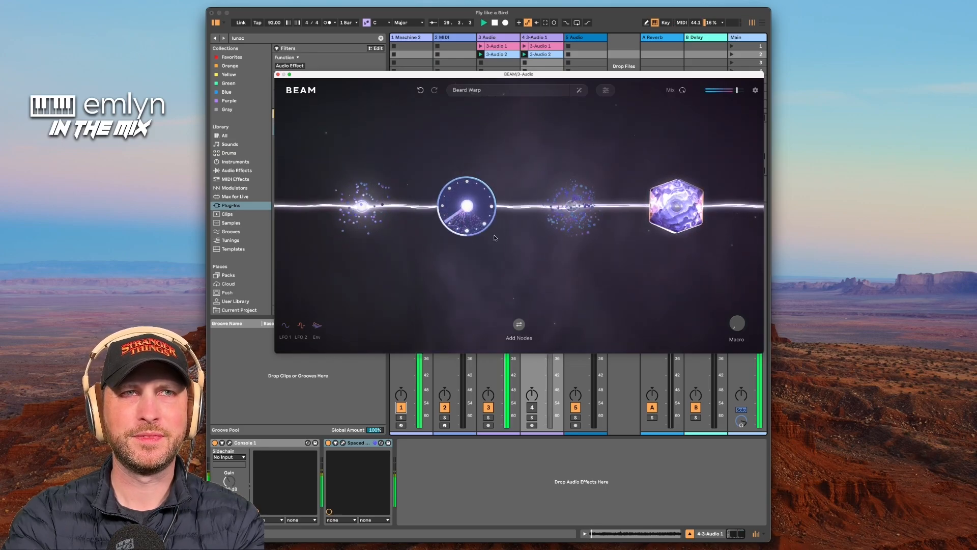
# Open the Time A node of the Beard Warp patch and load the Flip The Script preset into it during playback
pyautogui.click(464, 206)
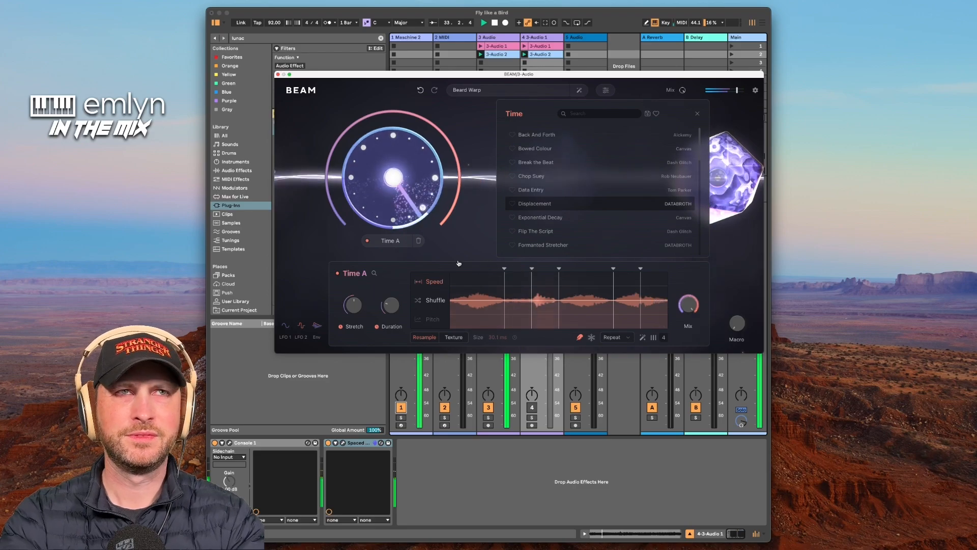
pyautogui.moveTo(419, 76); pyautogui.dragTo(394, 133)
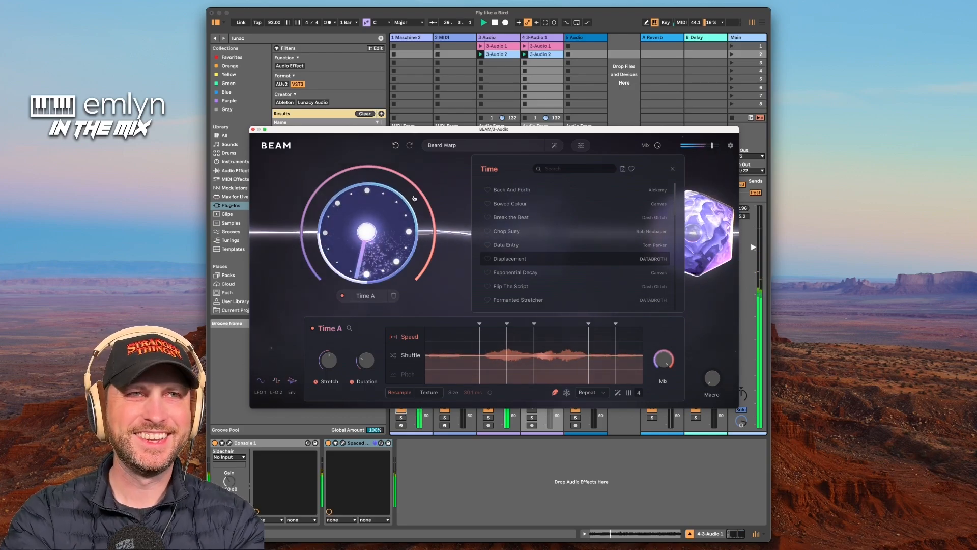
pyautogui.press('space')
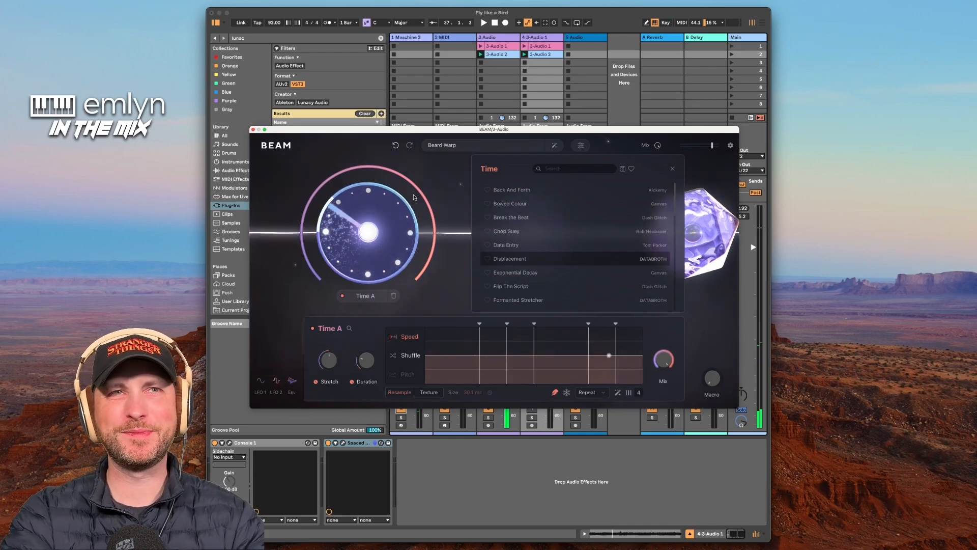
pyautogui.press('space')
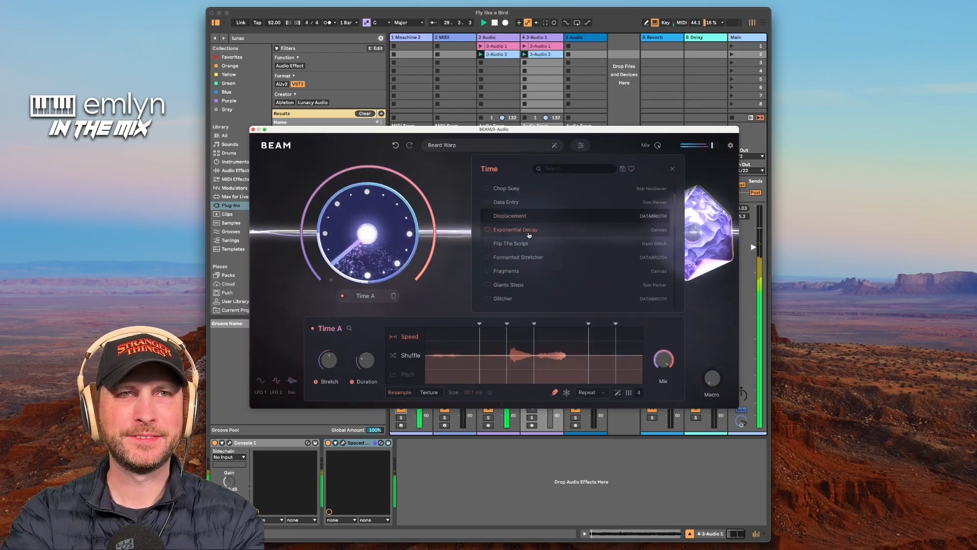
pyautogui.scroll(-2, 528, 239)
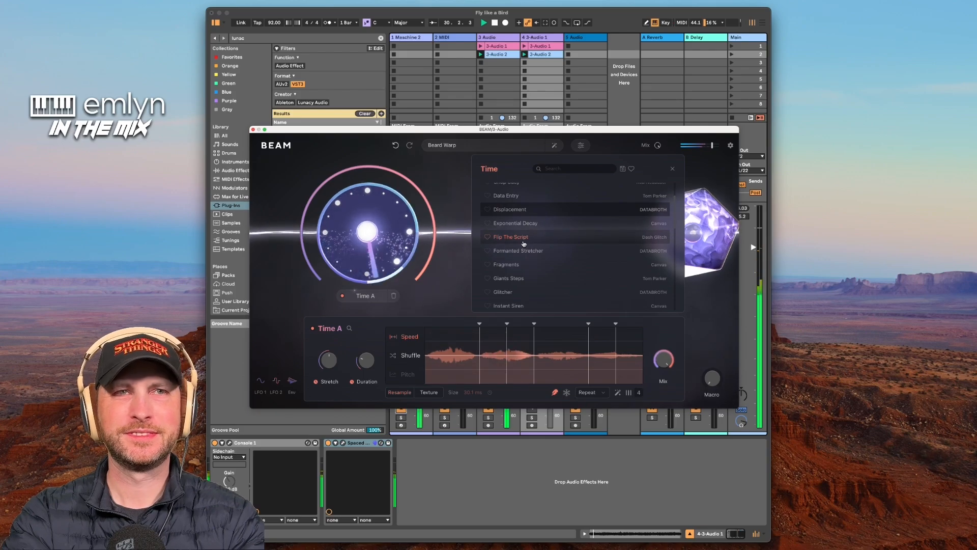
pyautogui.click(515, 241)
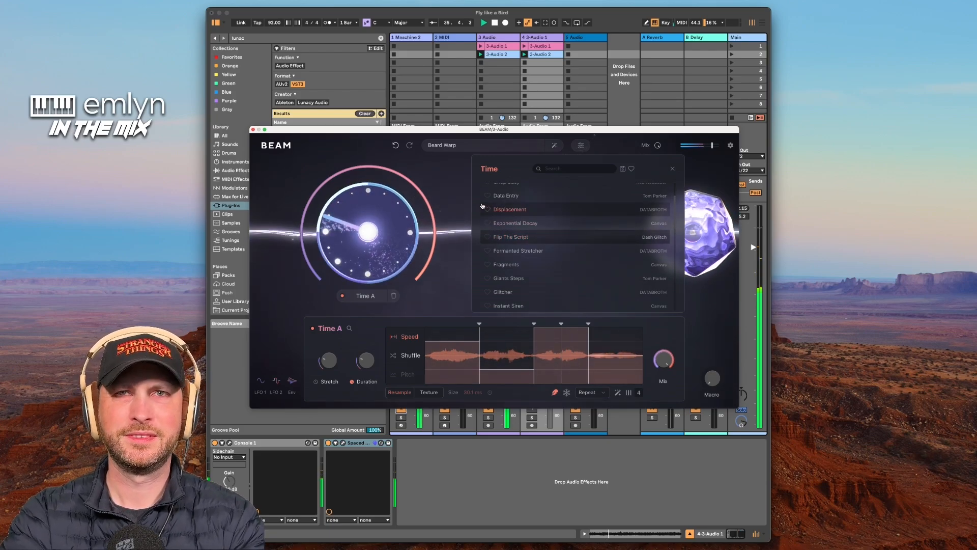
# Close the audio track's BEAM window, add a new BEAM effect to track 1 Maschine 2 and open its interface
pyautogui.click(253, 130)
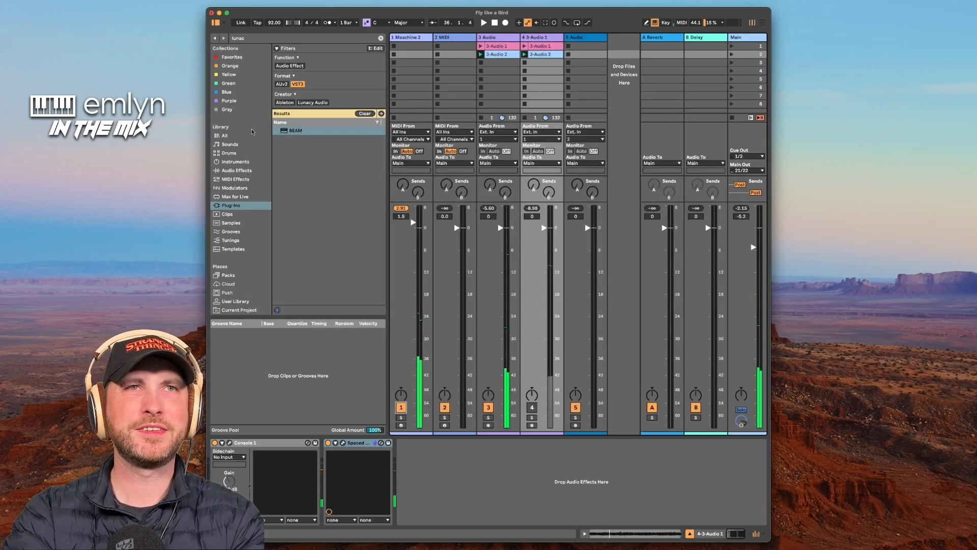
pyautogui.click(421, 39)
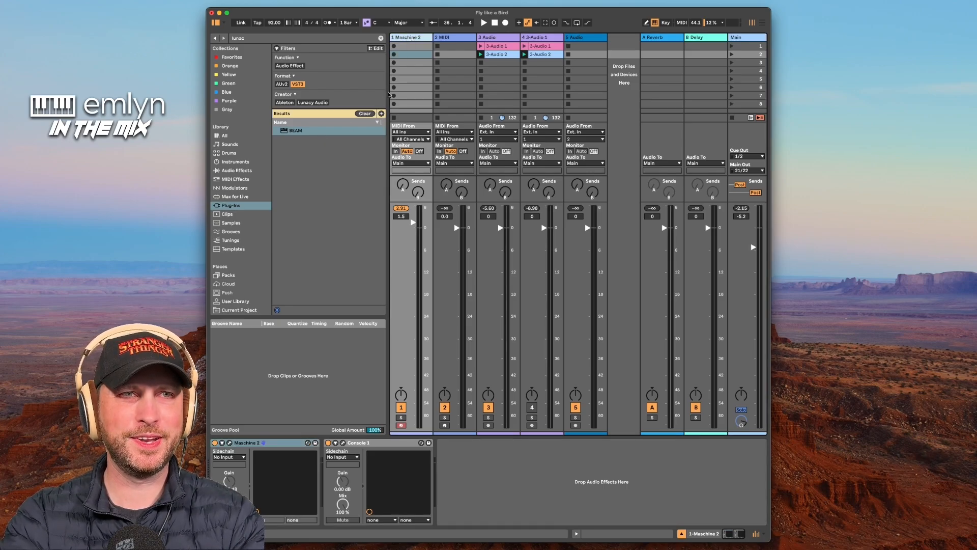
pyautogui.click(293, 143)
pyautogui.press('Return')
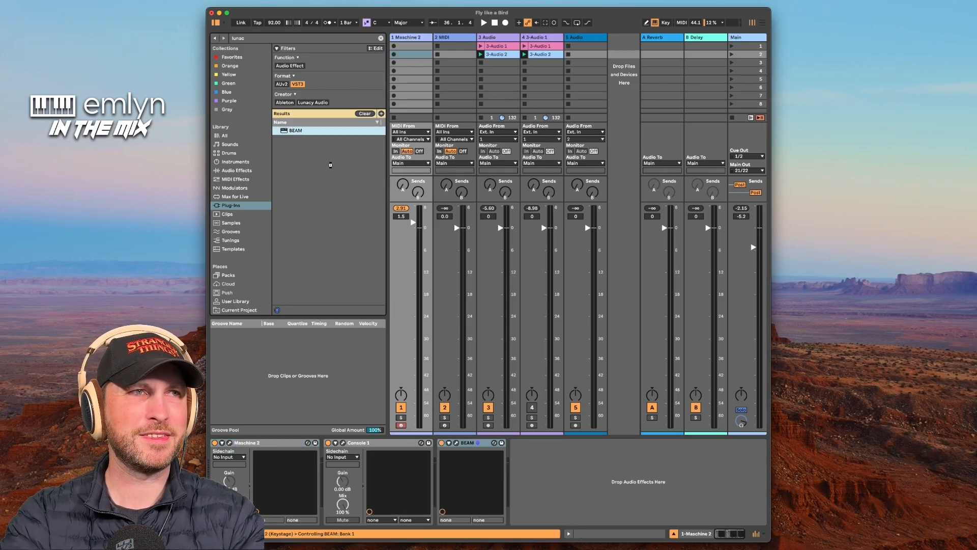
pyautogui.click(457, 443)
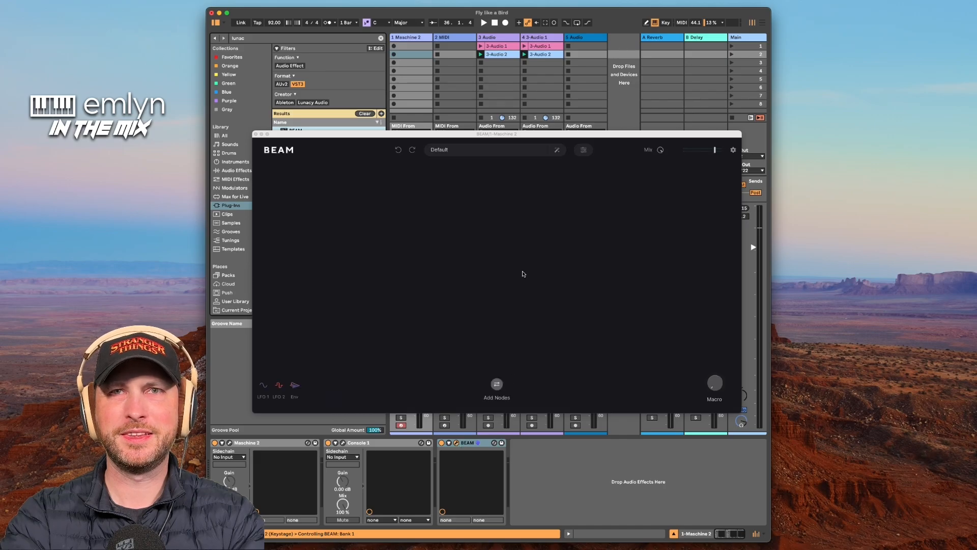
pyautogui.moveTo(506, 134); pyautogui.dragTo(500, 133)
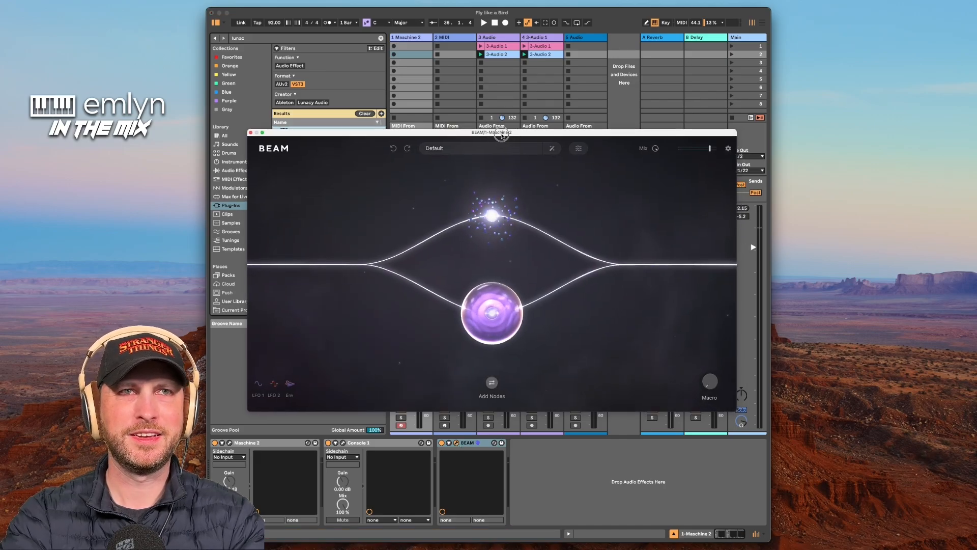
# Load the Artificial Blooms preset in track 1's BEAM and play the song to audition it
pyautogui.click(462, 151)
pyautogui.scroll(-5, 465, 224)
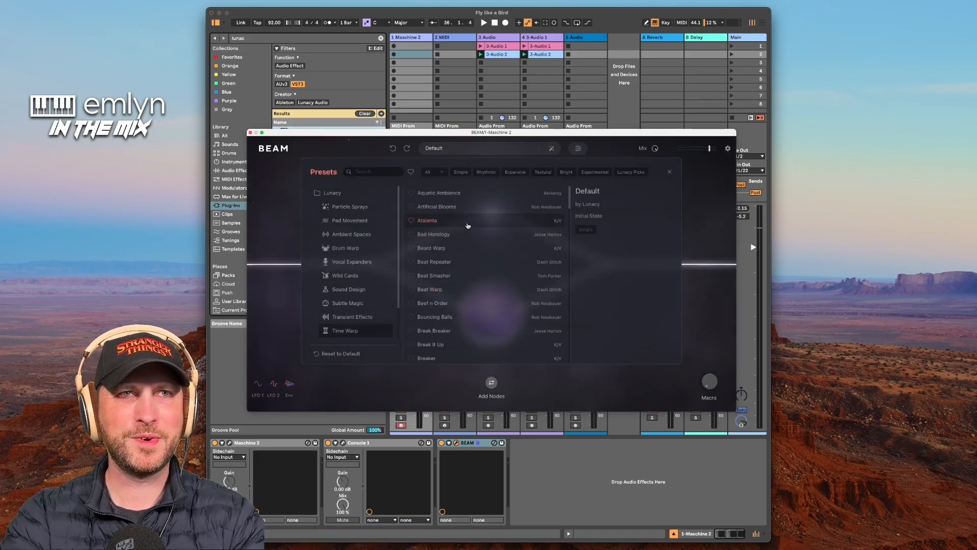
pyautogui.click(458, 208)
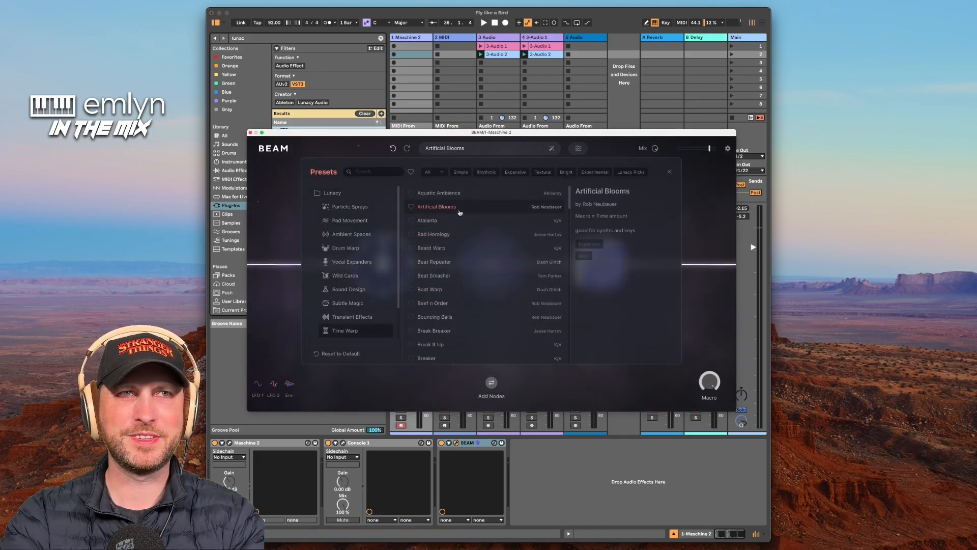
pyautogui.click(694, 290)
pyautogui.press('space')
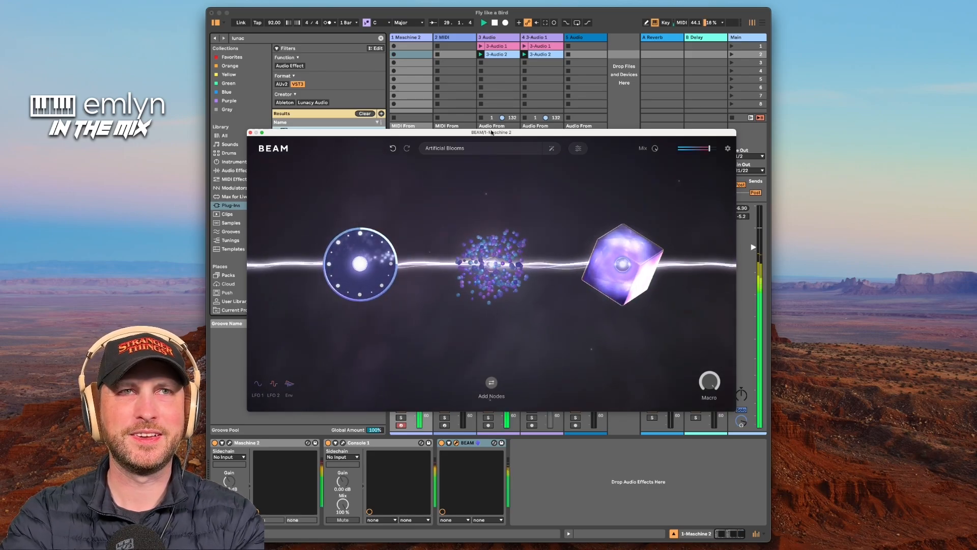
pyautogui.moveTo(493, 133); pyautogui.dragTo(492, 105)
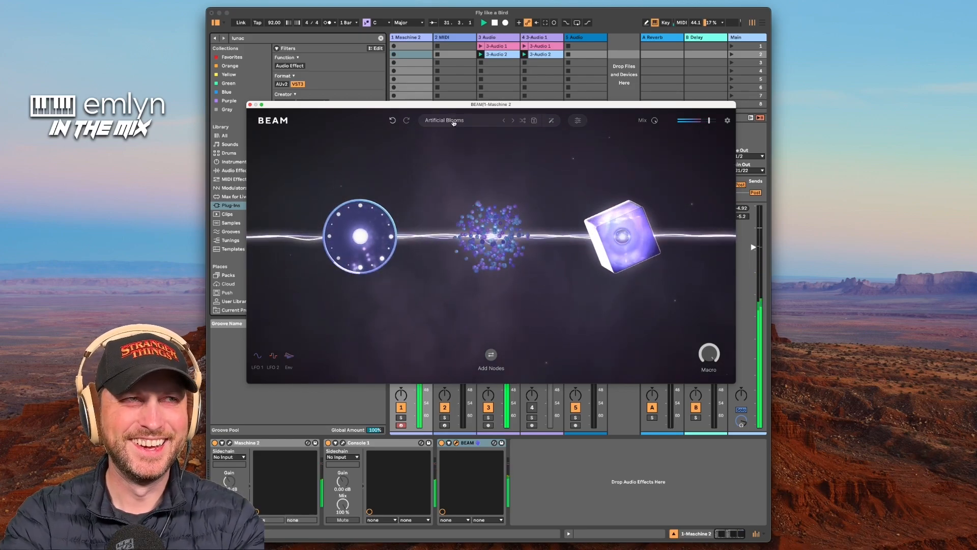
pyautogui.moveTo(653, 122)
pyautogui.mouseDown()
pyautogui.moveTo(644, 146)
pyautogui.moveTo(644, 121)
pyautogui.mouseUp()
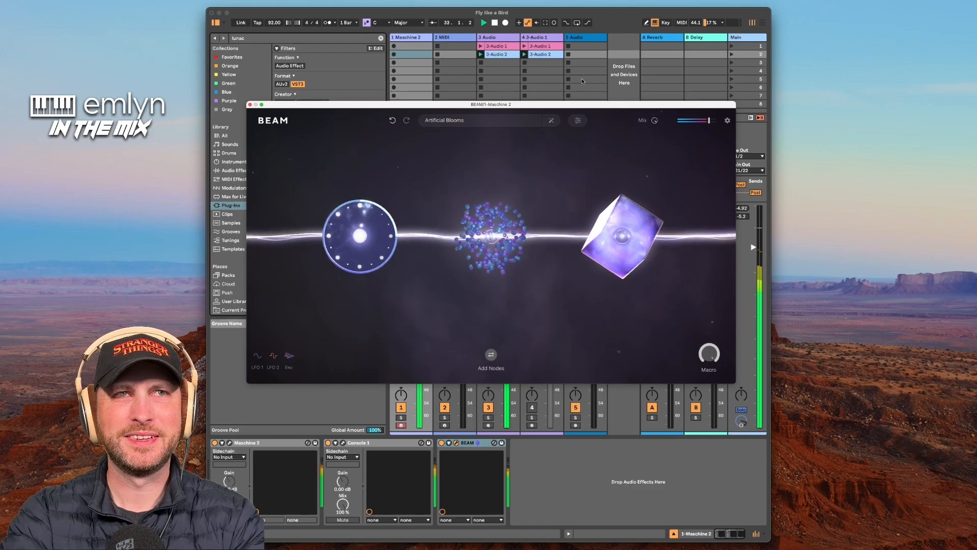
# Load the Beat Repeater preset in track 1's BEAM and audition it during playback
pyautogui.click(447, 123)
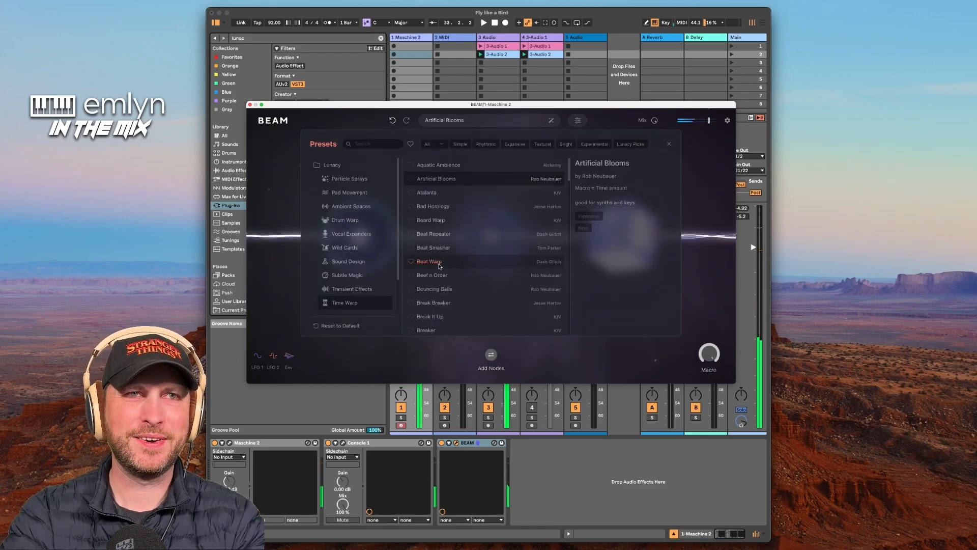
pyautogui.click(437, 238)
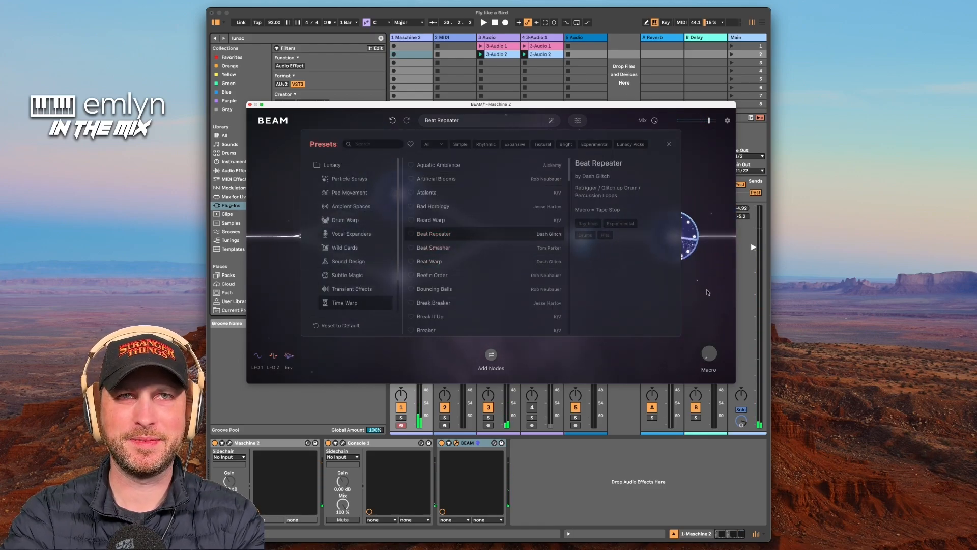
pyautogui.click(661, 300)
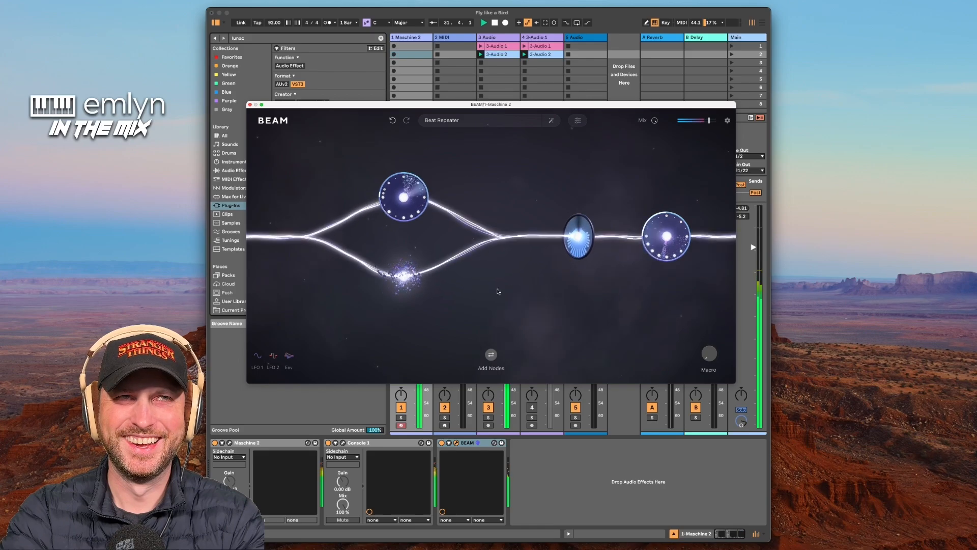
# Load the Beat Smasher preset in track 1's BEAM and restart playback
pyautogui.moveTo(464, 122)
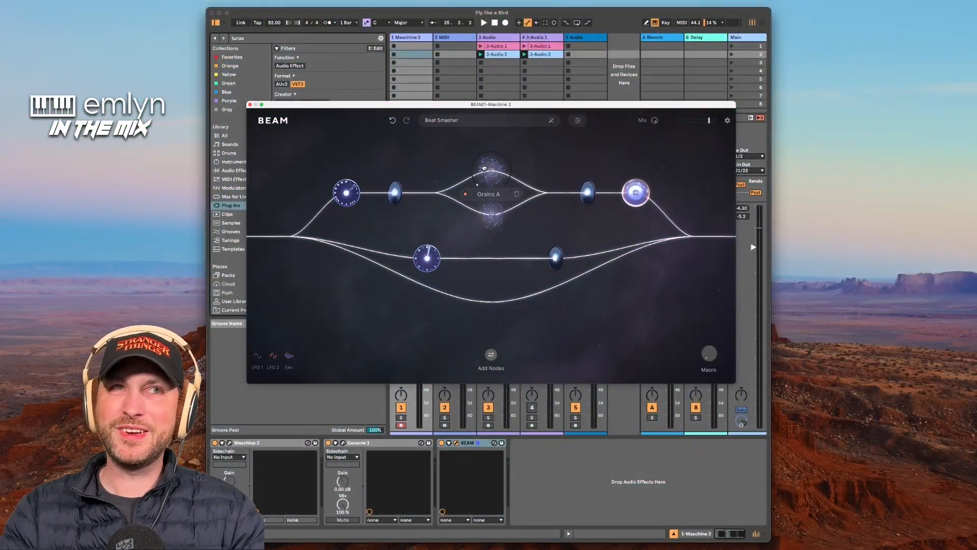
pyautogui.press('space')
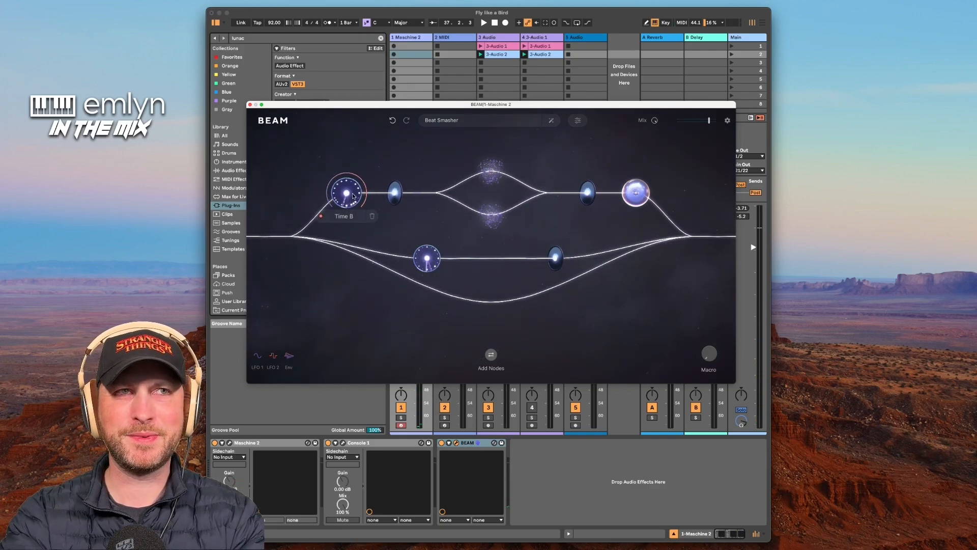
pyautogui.press('space')
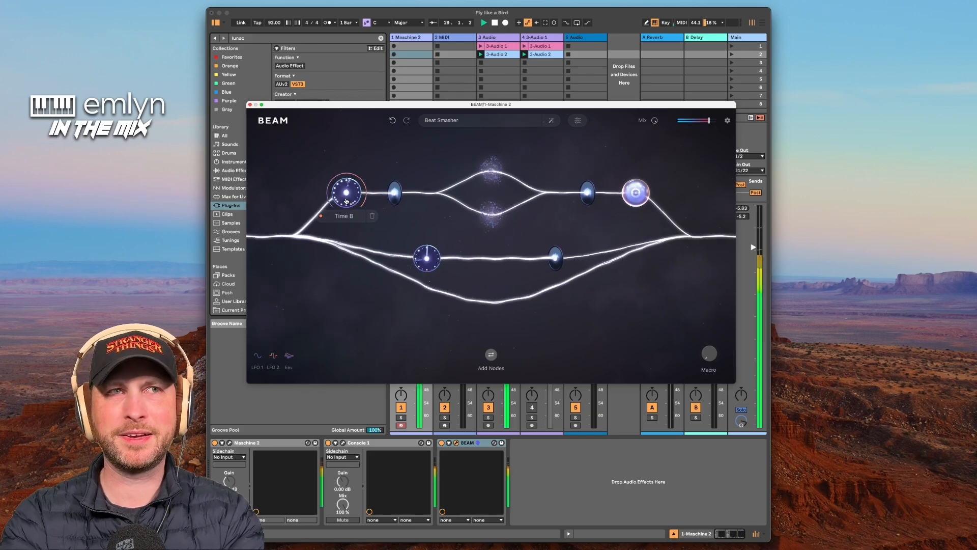
# Move Time B and the Space node to the middle branch, and Grains B, the upper branch's second filter and Time A onto the main beam
pyautogui.moveTo(349, 199); pyautogui.dragTo(494, 260)
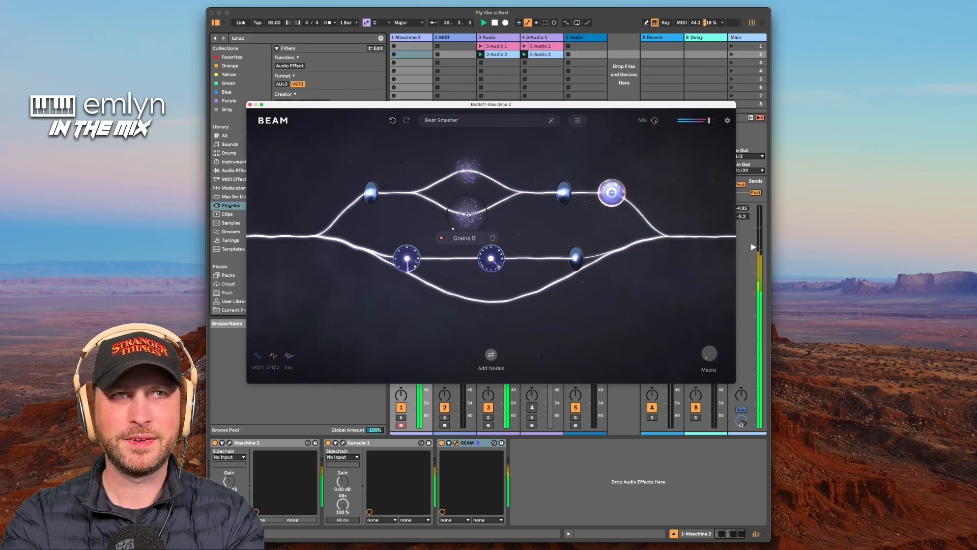
pyautogui.moveTo(468, 213); pyautogui.dragTo(684, 236)
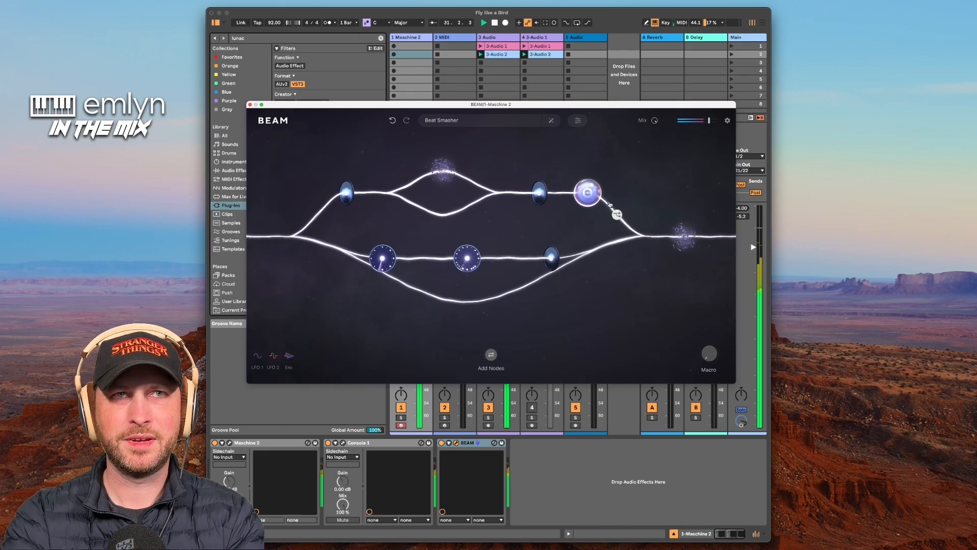
pyautogui.moveTo(597, 212); pyautogui.dragTo(606, 246)
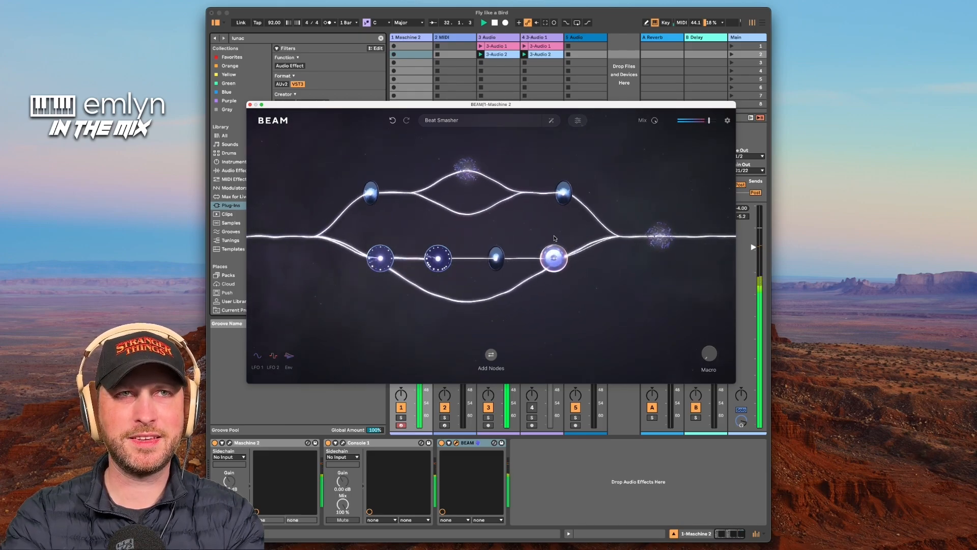
pyautogui.moveTo(563, 194); pyautogui.dragTo(677, 235)
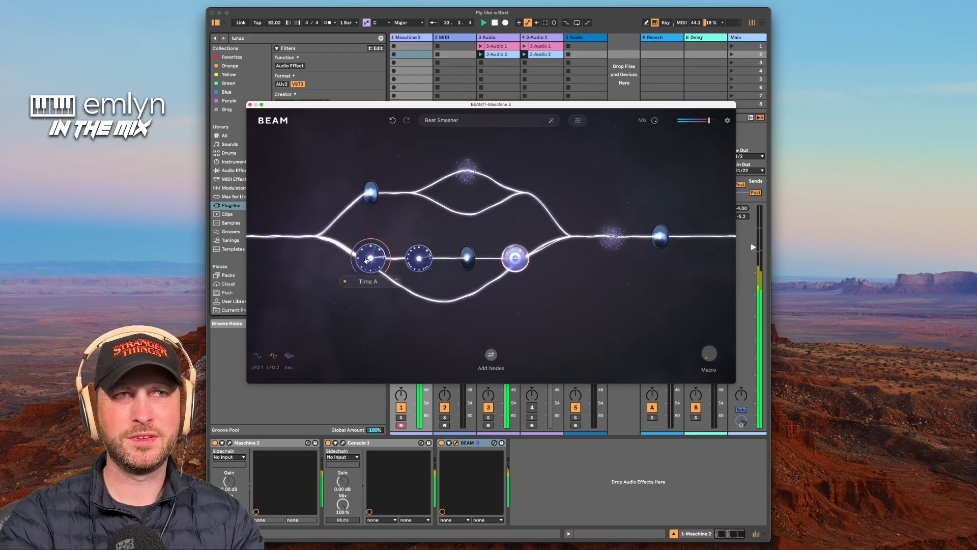
pyautogui.moveTo(366, 260); pyautogui.dragTo(682, 240)
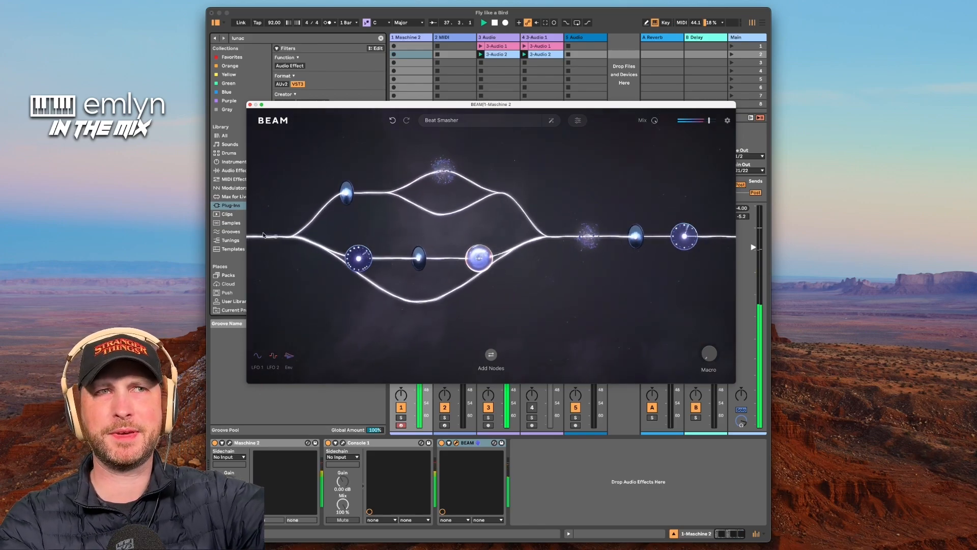
# Move Time A to the empty inner lower branch and Time B to the end of the main beam
pyautogui.moveTo(685, 238)
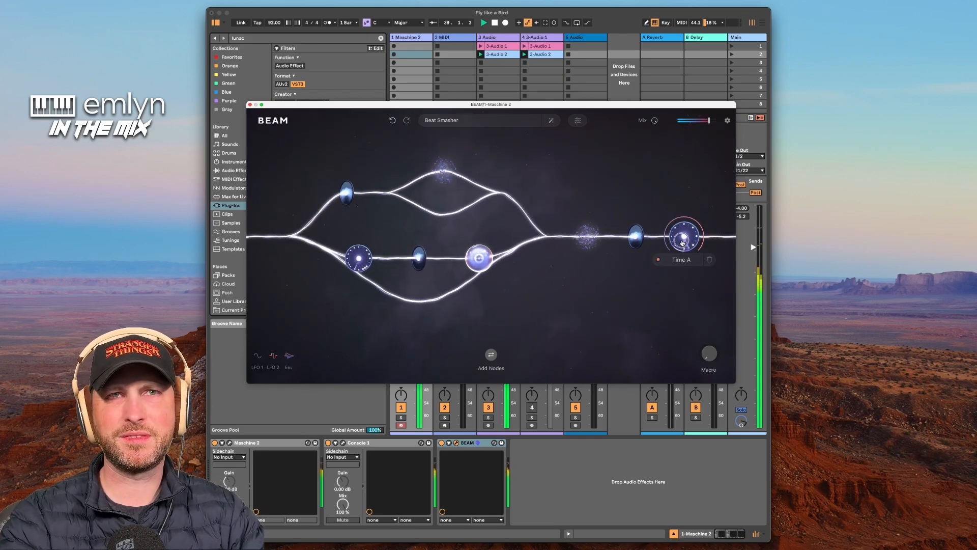
pyautogui.moveTo(683, 237); pyautogui.dragTo(442, 222)
pyautogui.moveTo(382, 258); pyautogui.dragTo(684, 235)
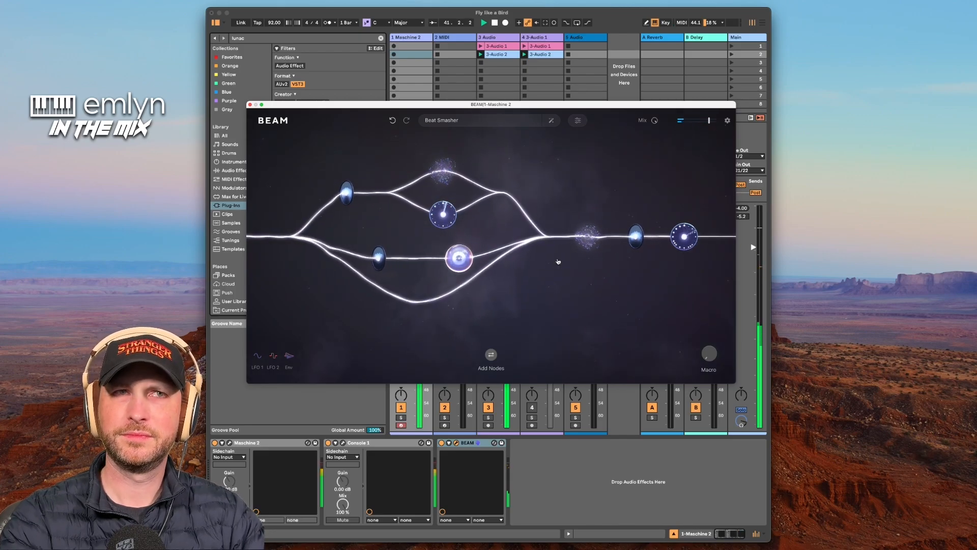
# Rearrange the Time and filter nodes around the inner split, and move Filter C from the middle branch to the end of the main beam
pyautogui.moveTo(674, 243)
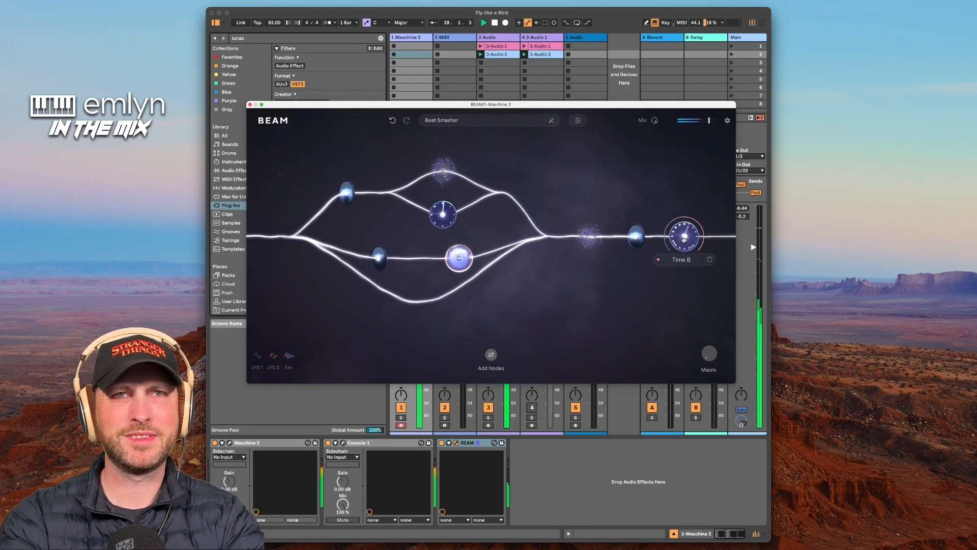
pyautogui.moveTo(678, 241); pyautogui.dragTo(442, 212)
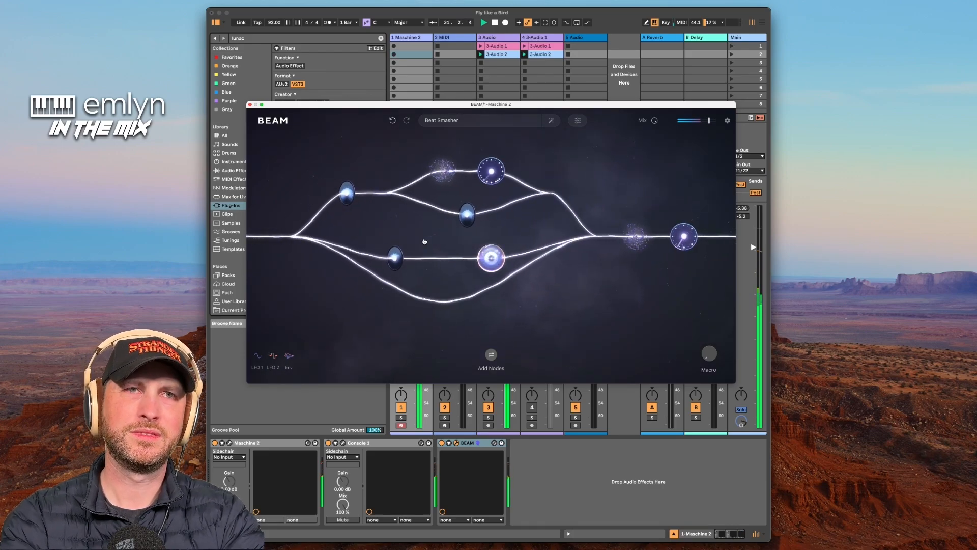
pyautogui.moveTo(396, 257); pyautogui.dragTo(710, 234)
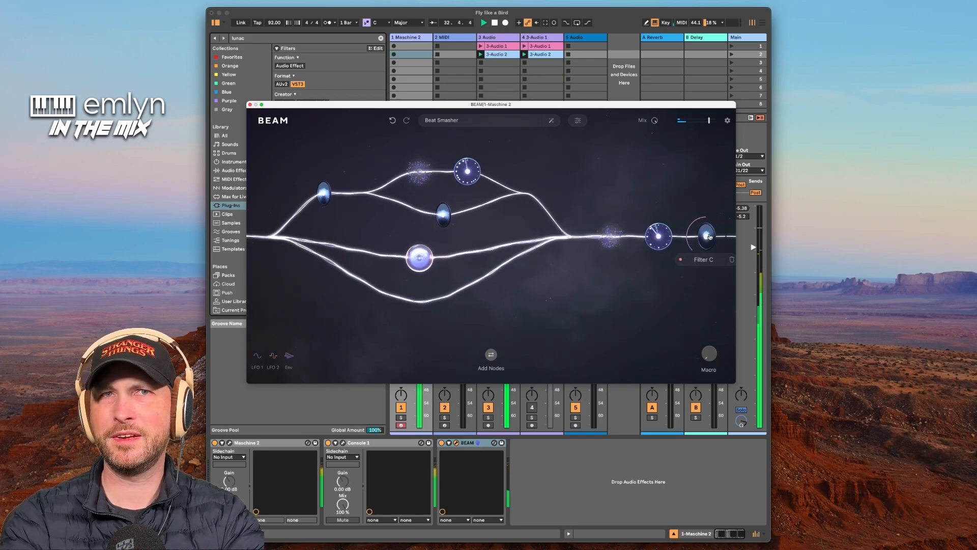
# Move Space B onto the main beam just before the grain node, and activate track 4
pyautogui.click(419, 260)
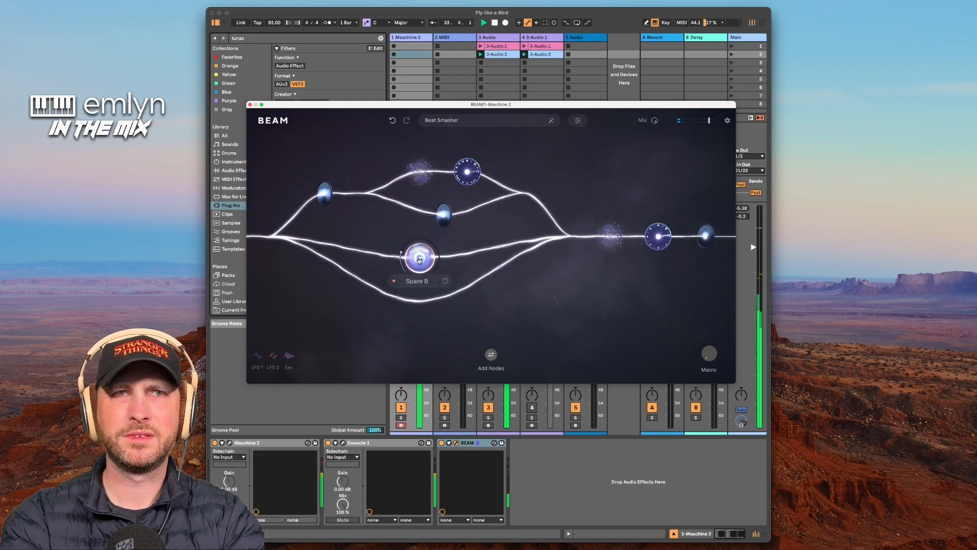
pyautogui.moveTo(419, 259); pyautogui.dragTo(580, 236)
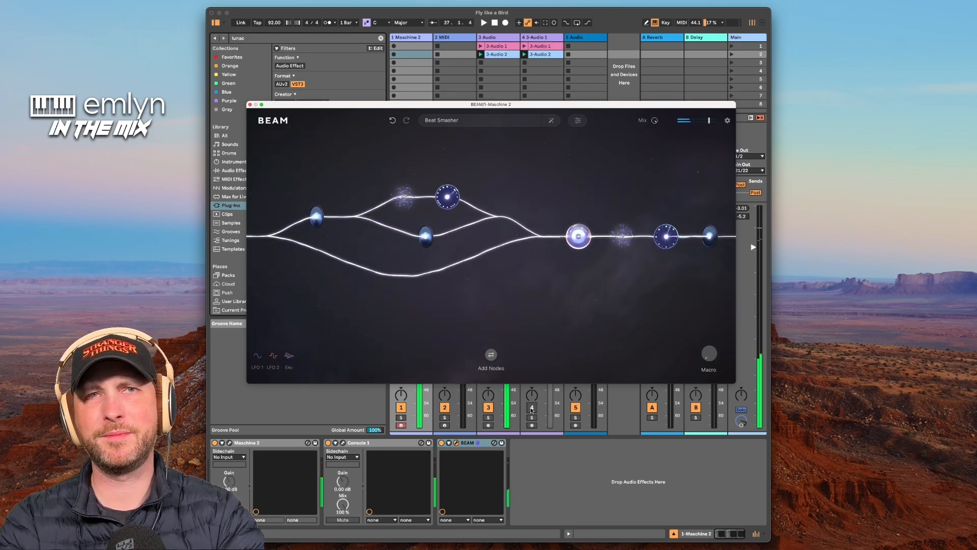
pyautogui.click(531, 407)
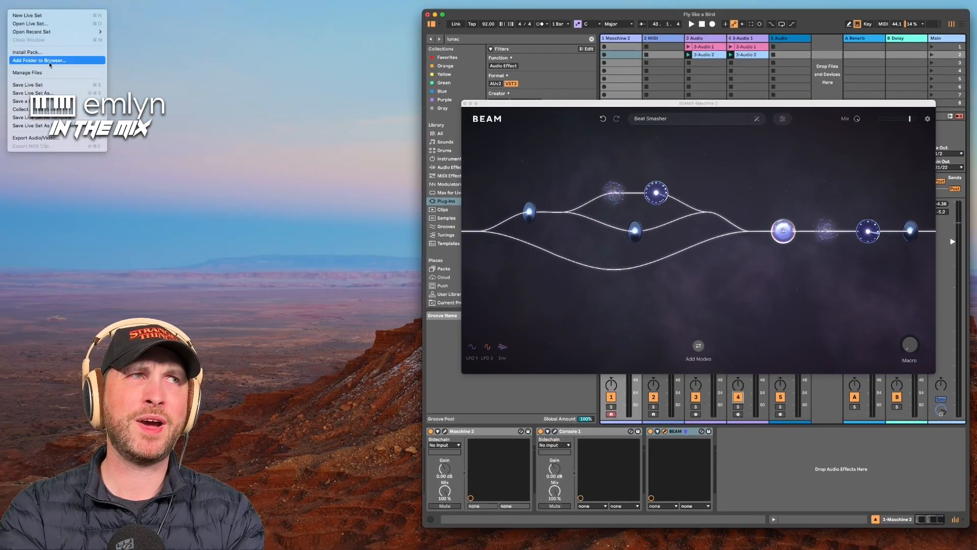
# Open the recent Live Set The bass be light, saving the changes to Fly like a Bird
pyautogui.moveTo(67, 33)
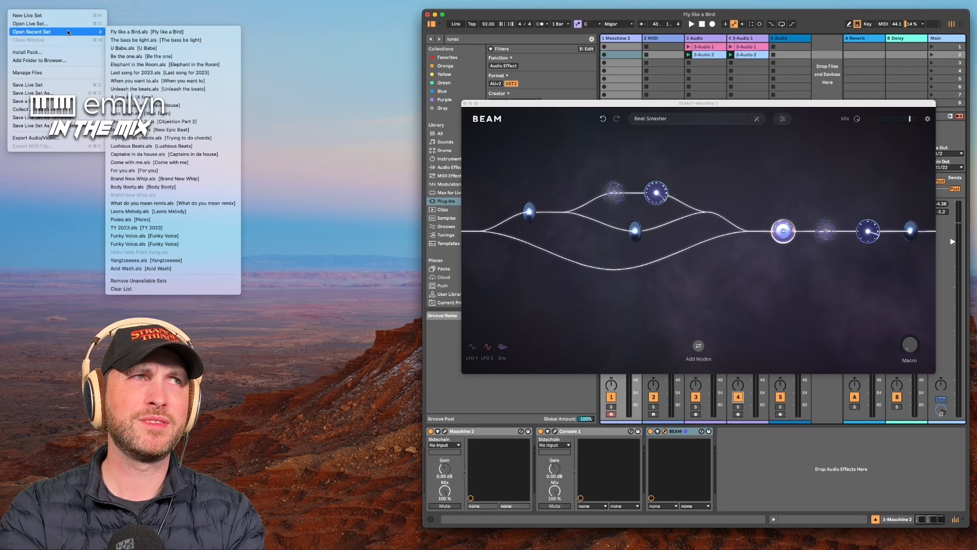
pyautogui.click(164, 40)
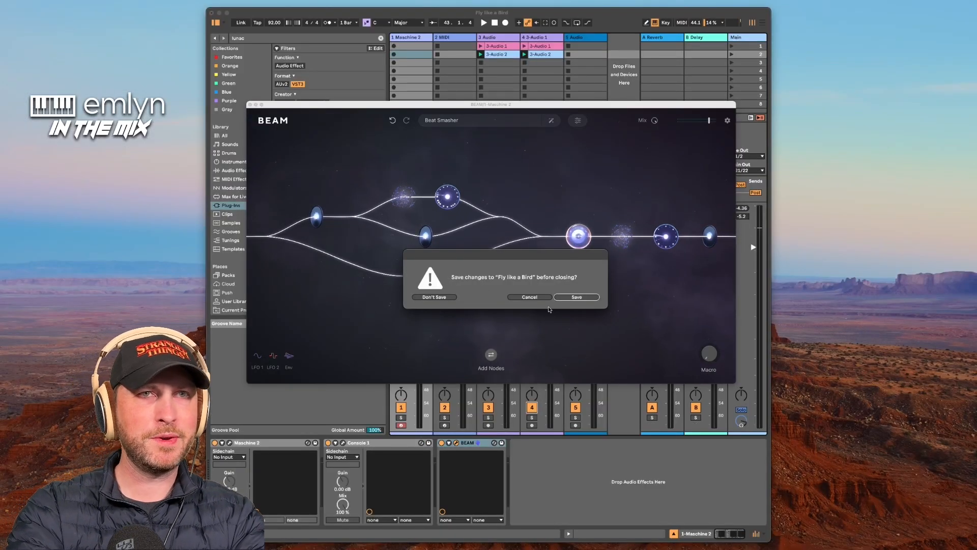
pyautogui.click(572, 297)
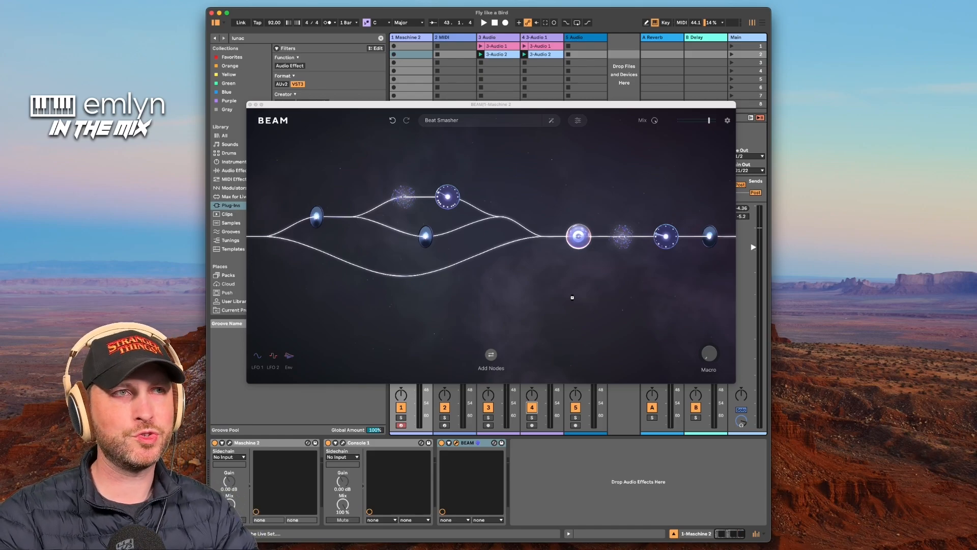
pyautogui.press('super+alt+p')
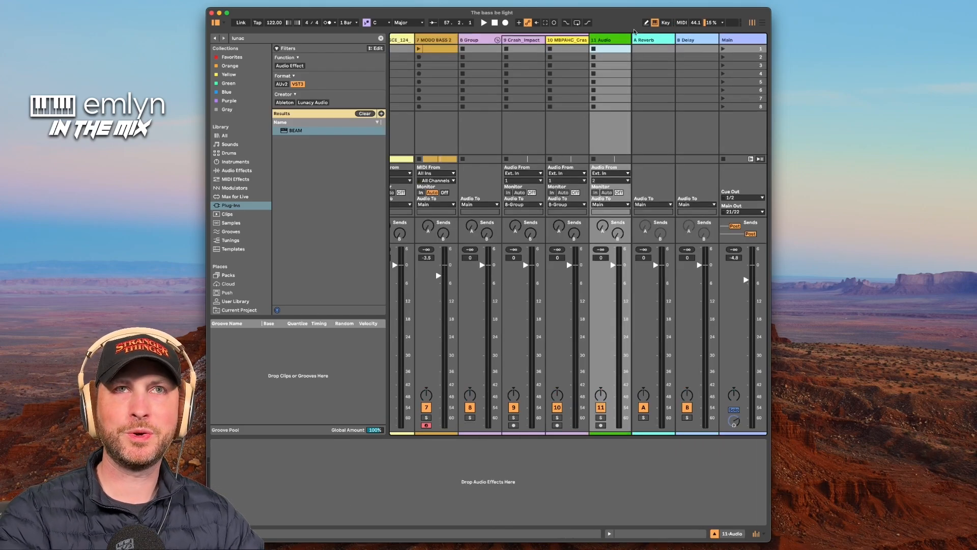
# Switch to the Arrangement view, add a new BEAM effect to the track 6 drum loop, and open the effect's window
pyautogui.click(478, 40)
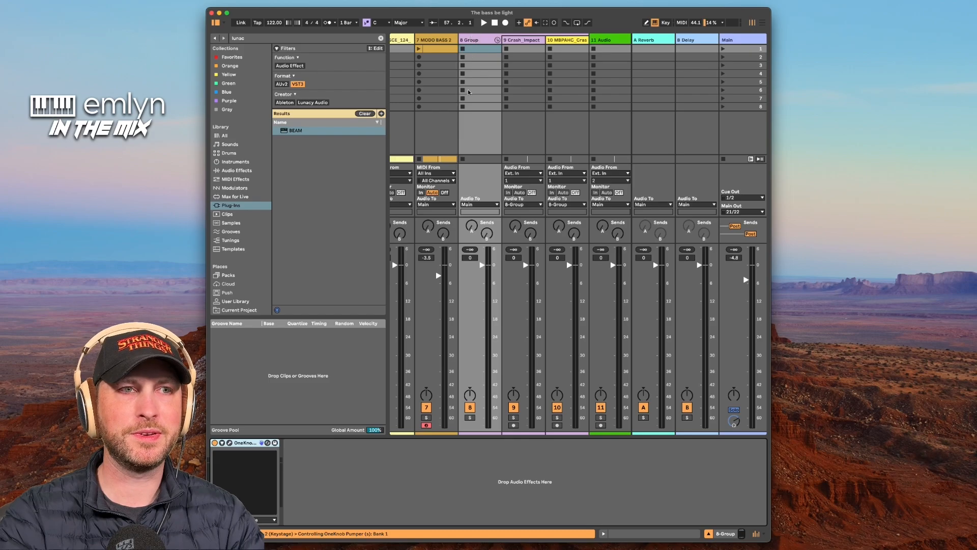
pyautogui.press('Tab')
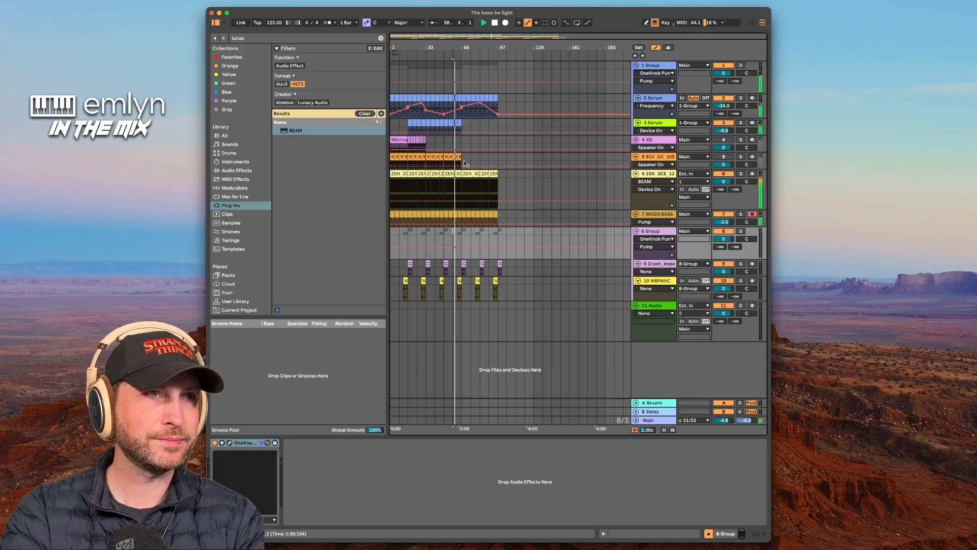
pyautogui.click(660, 178)
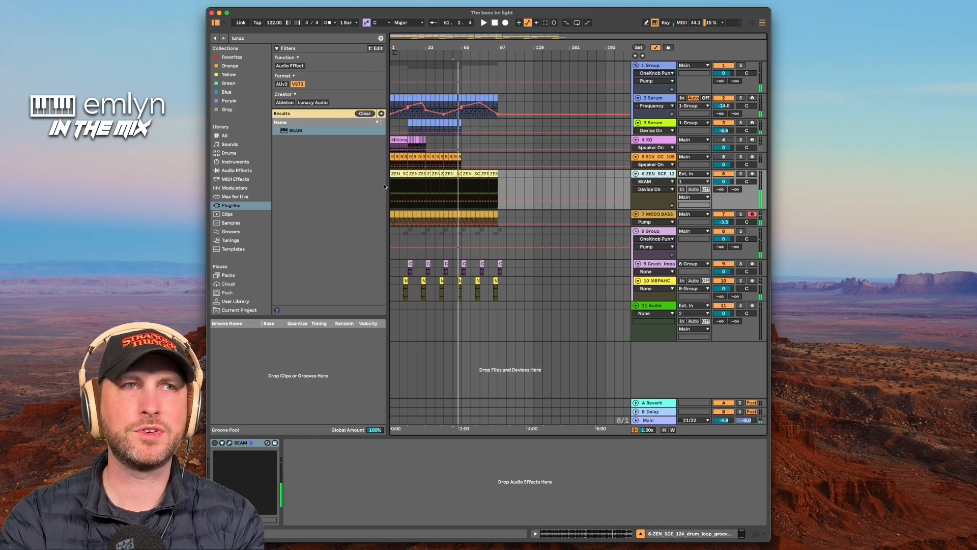
pyautogui.doubleClick(298, 132)
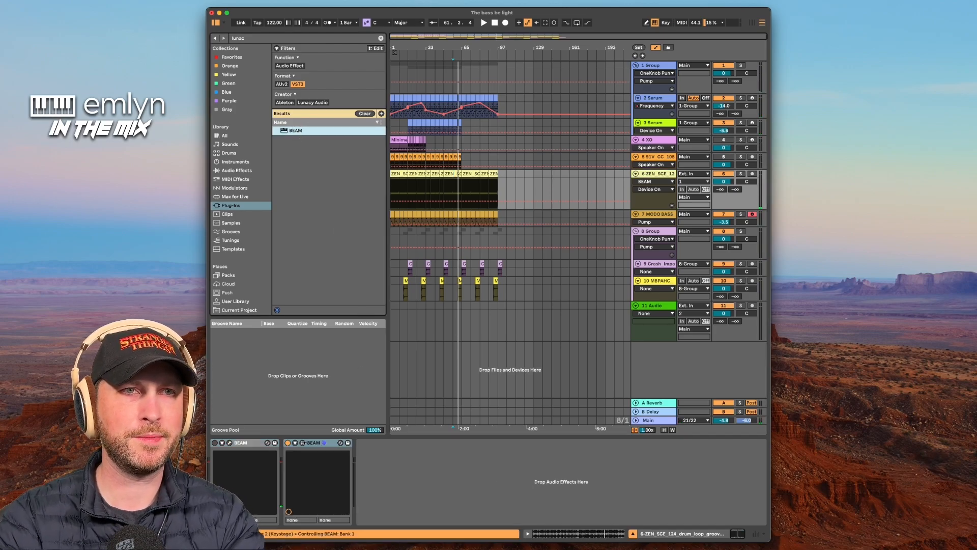
pyautogui.click(303, 443)
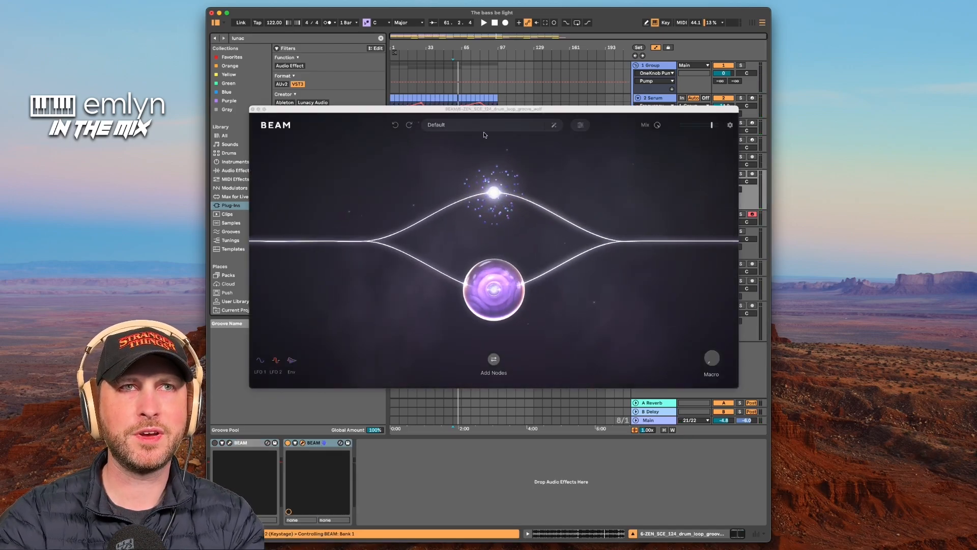
# Load the Beat Warp preset from the Time Warp category and close the preset browser
pyautogui.click(448, 125)
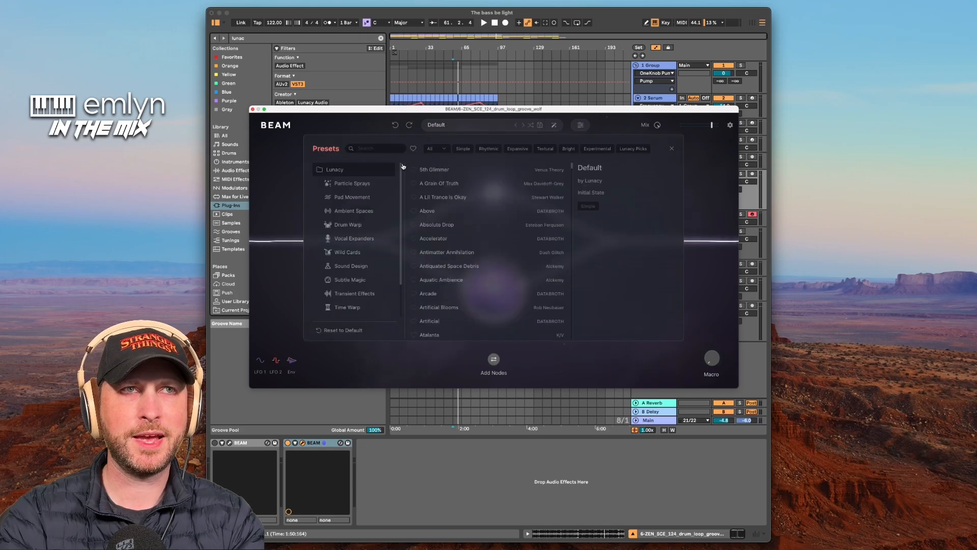
pyautogui.click(347, 307)
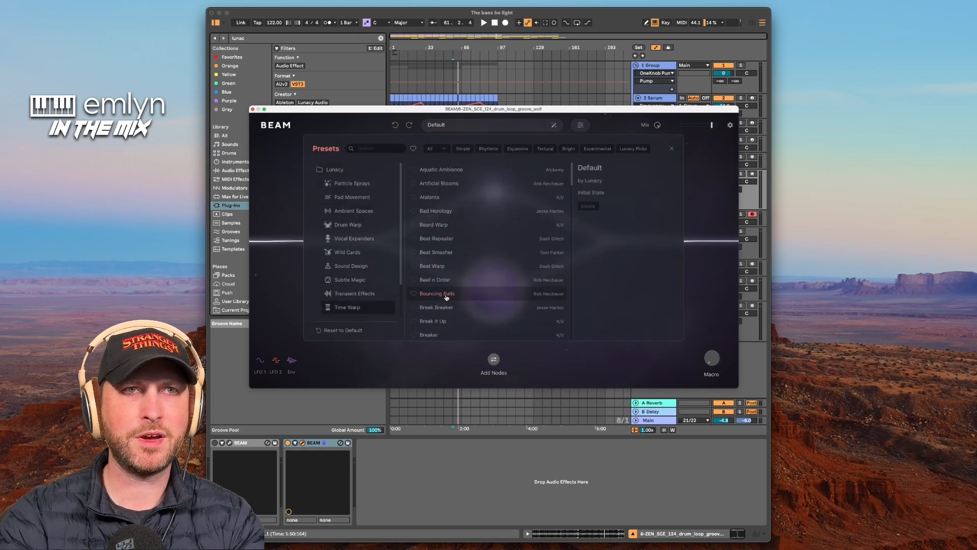
pyautogui.click(446, 268)
pyautogui.click(712, 279)
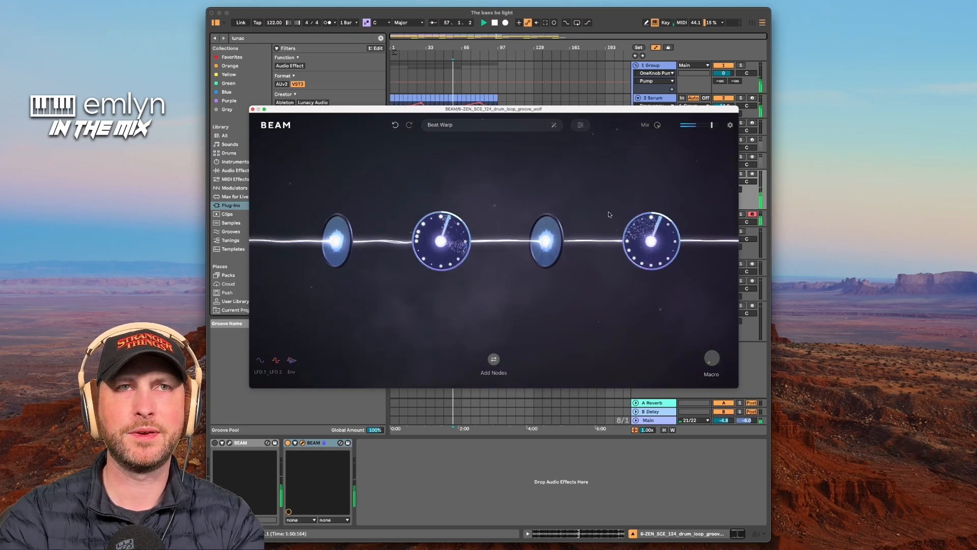
# Audition the presets Bouncing Balls, Break Breaker, Break It Up and Breaker in turn, and load Buffer Chaos
pyautogui.moveTo(547, 110); pyautogui.dragTo(536, 137)
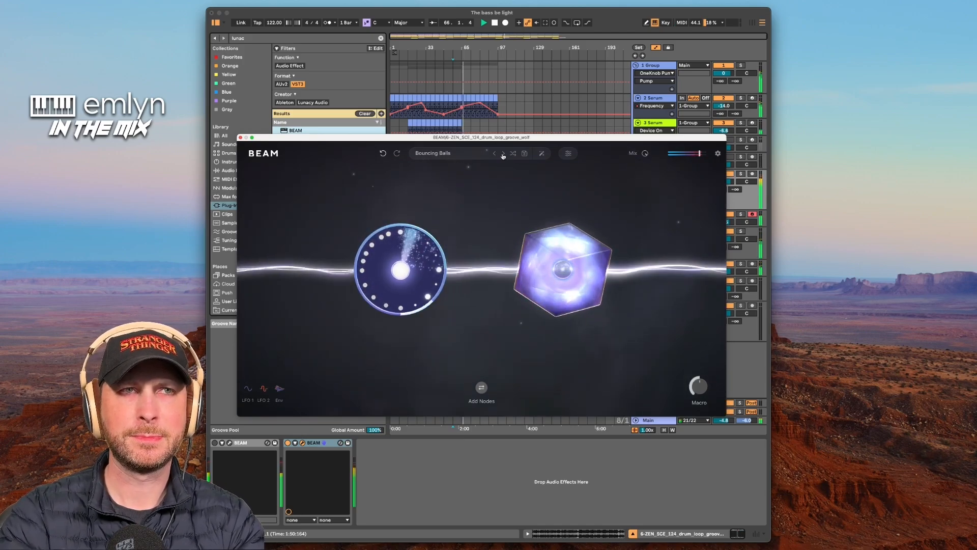
pyautogui.click(404, 259)
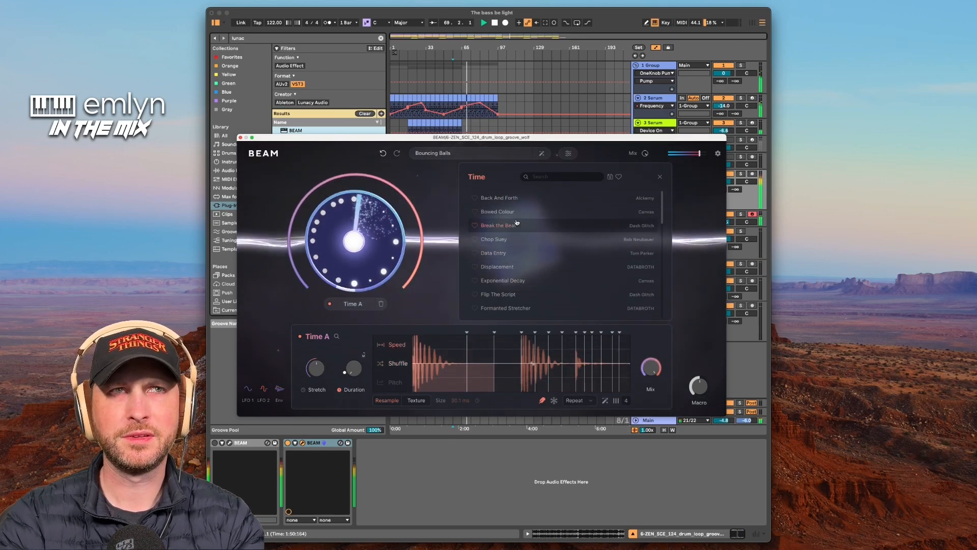
pyautogui.click(503, 154)
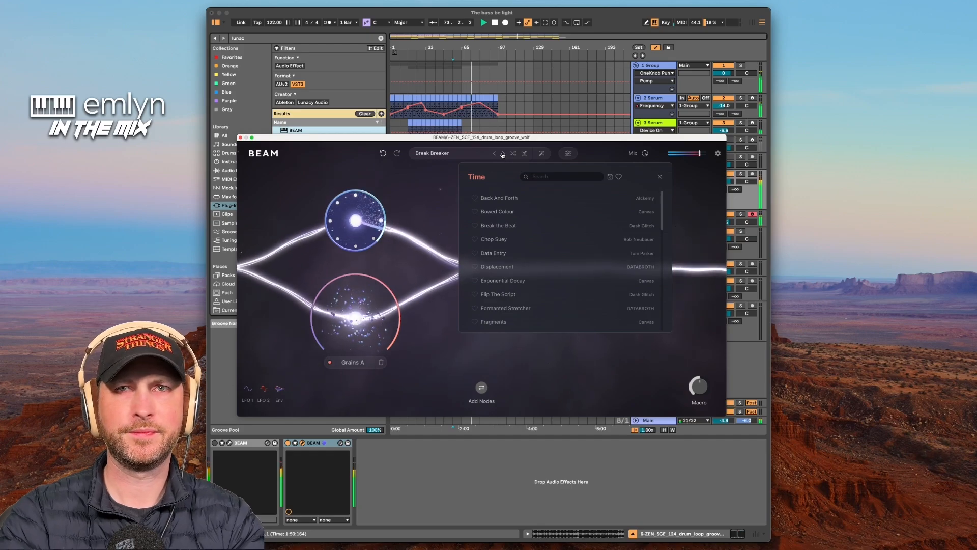
pyautogui.click(503, 154)
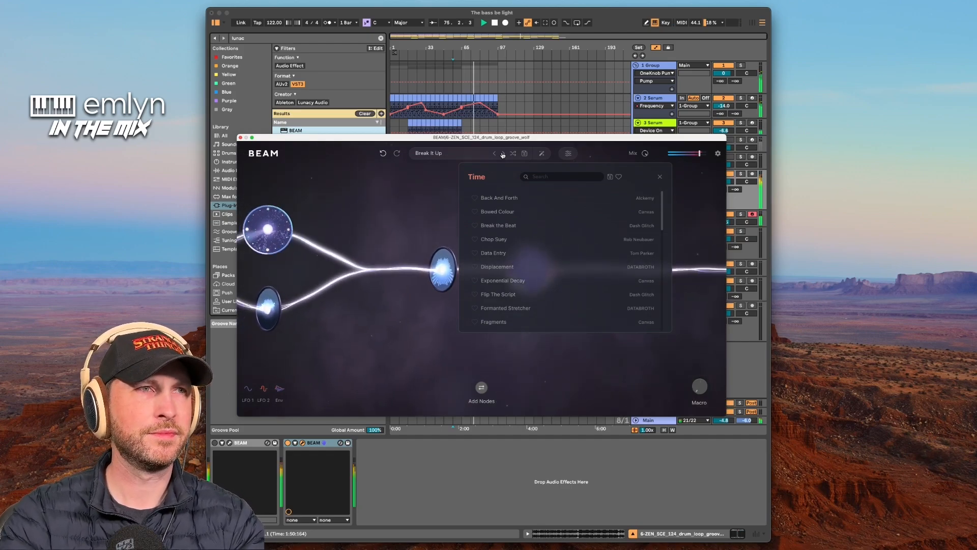
pyautogui.click(502, 154)
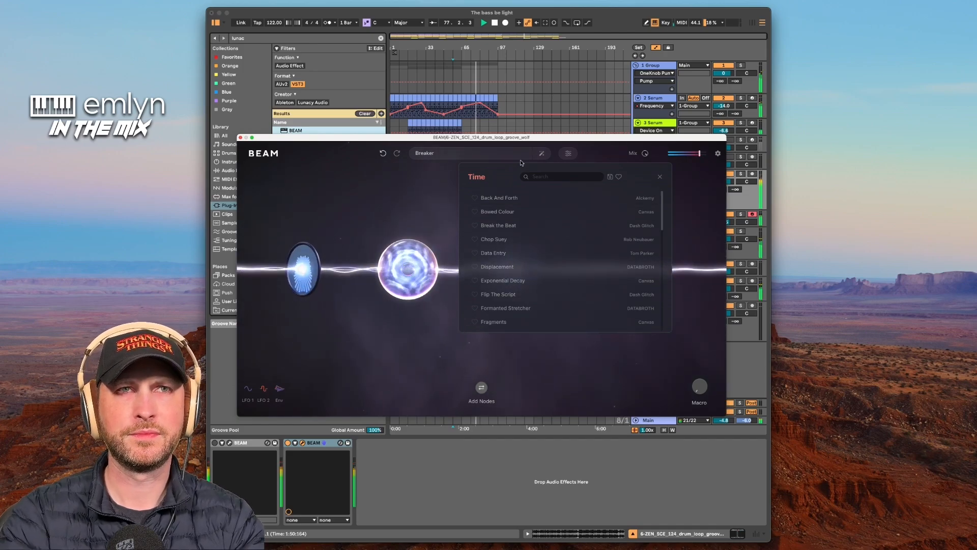
pyautogui.click(526, 154)
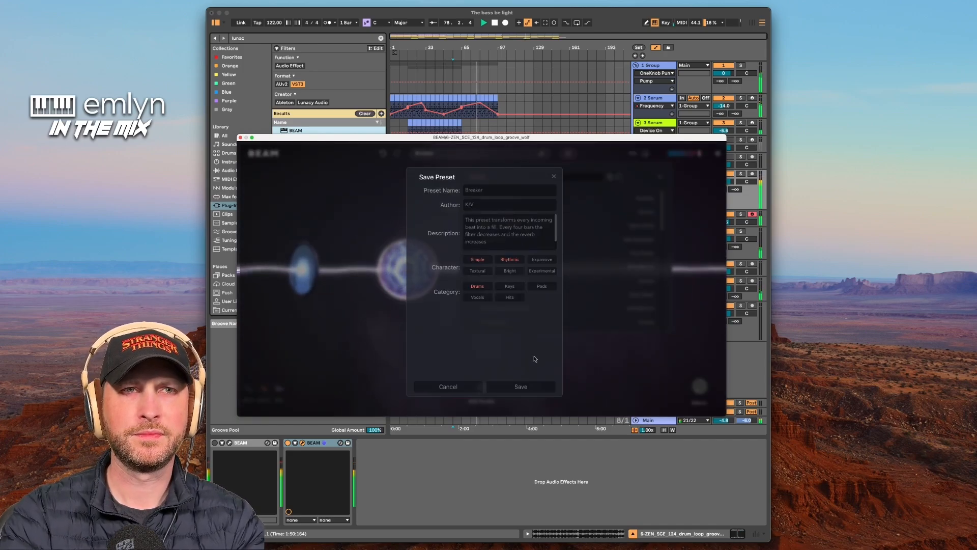
pyautogui.click(471, 387)
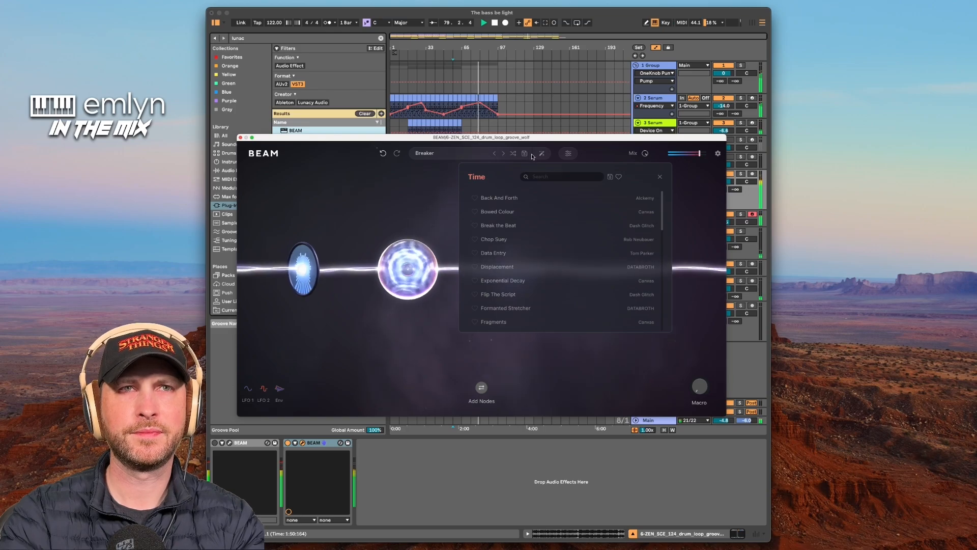
pyautogui.click(502, 153)
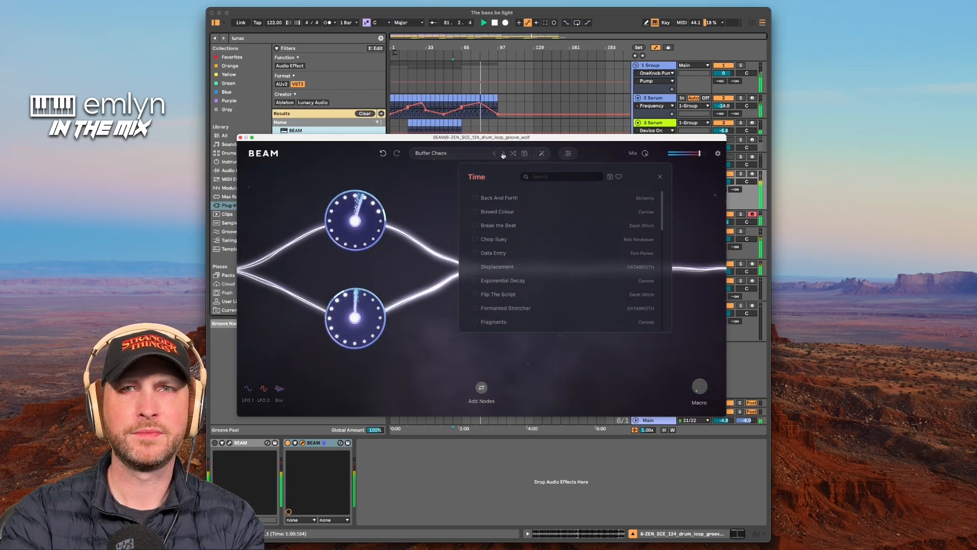
# Audition the Break the Beat, Logarhythmic and Rehash presets on the upper Time A node, and load Revert
pyautogui.click(363, 322)
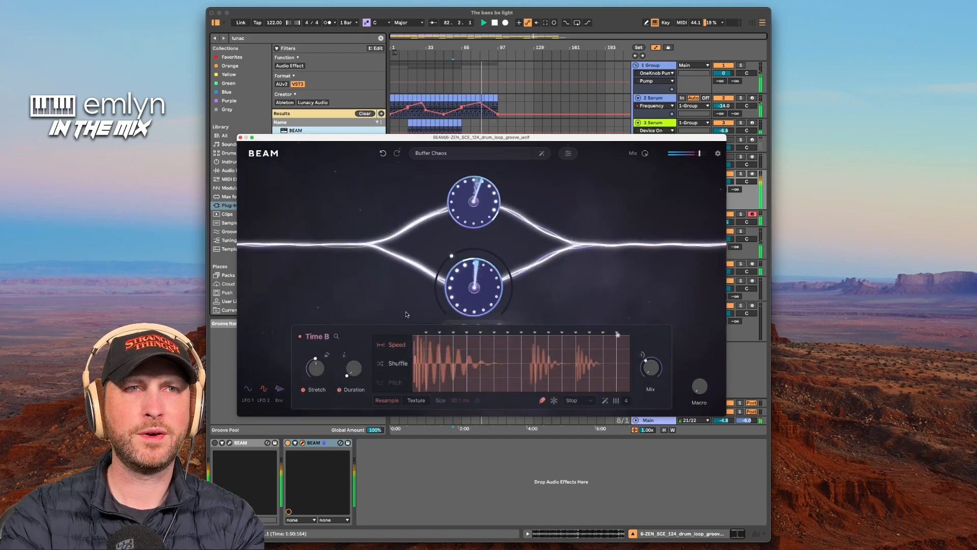
pyautogui.click(482, 204)
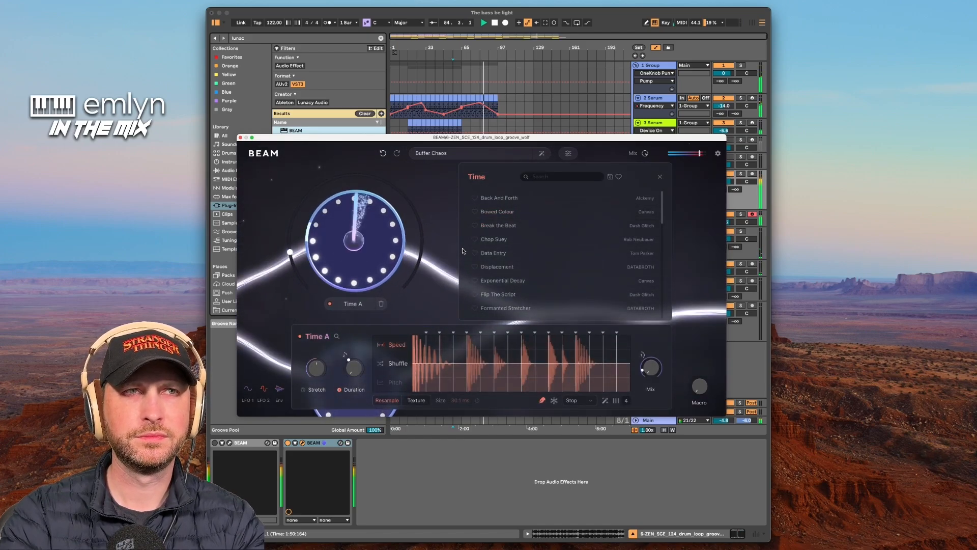
pyautogui.click(504, 230)
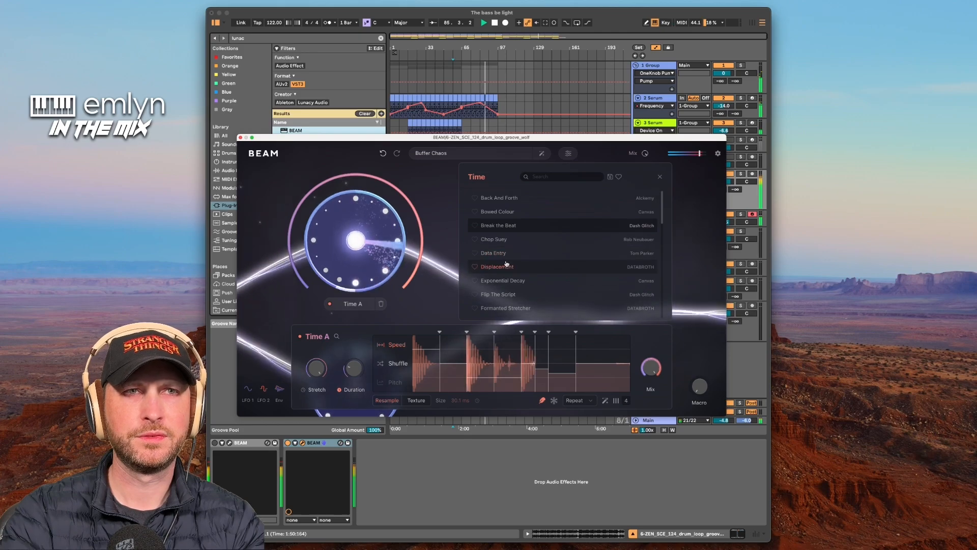
pyautogui.scroll(-5, 506, 263)
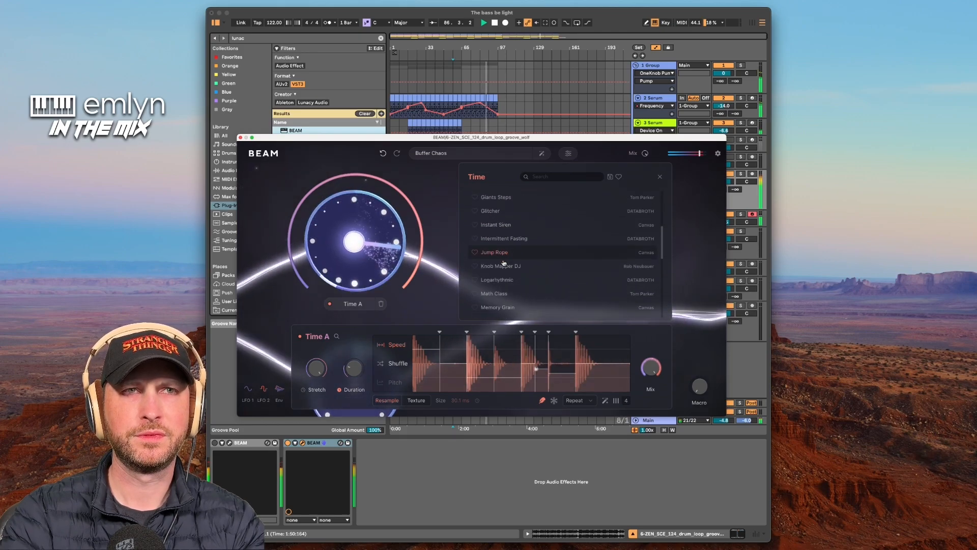
pyautogui.scroll(-1, 504, 263)
pyautogui.click(503, 259)
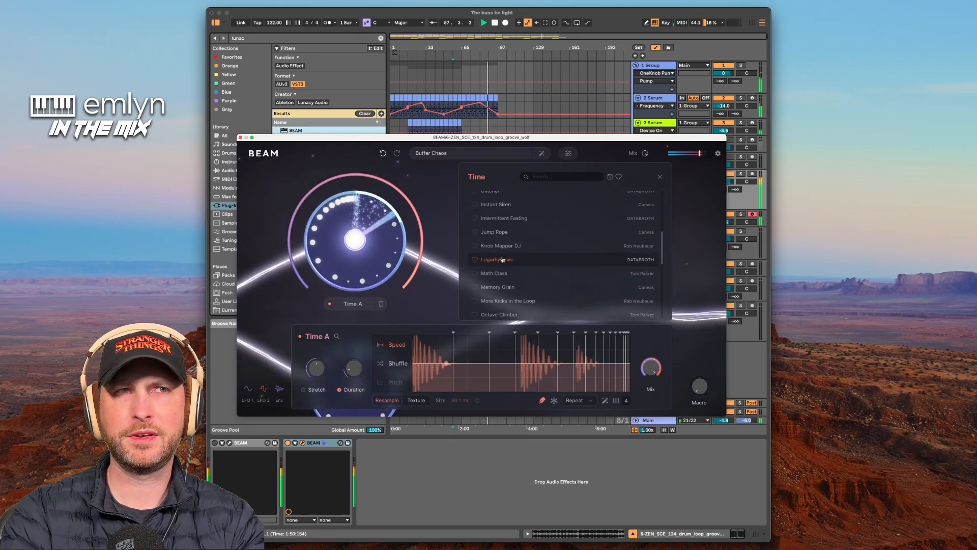
pyautogui.scroll(-3, 503, 260)
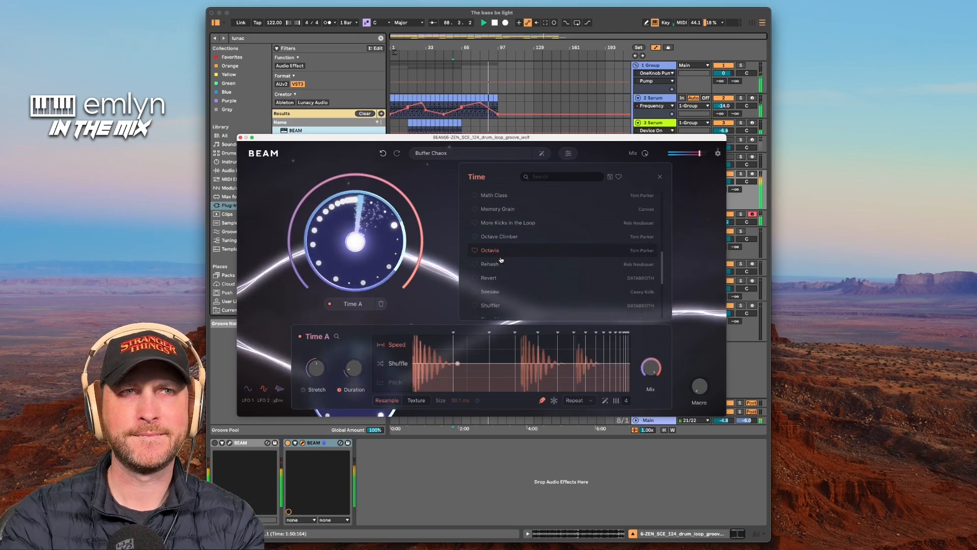
pyautogui.click(494, 263)
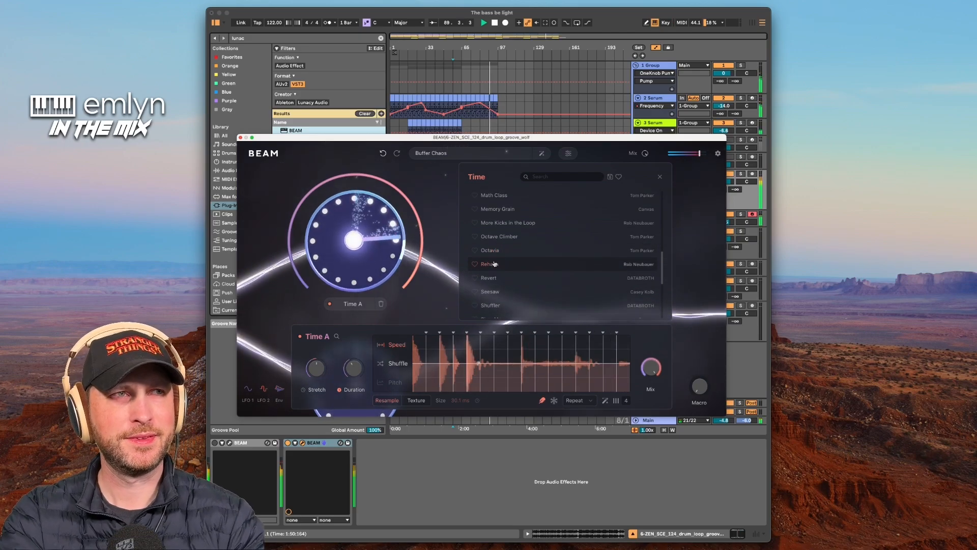
pyautogui.scroll(-3, 495, 252)
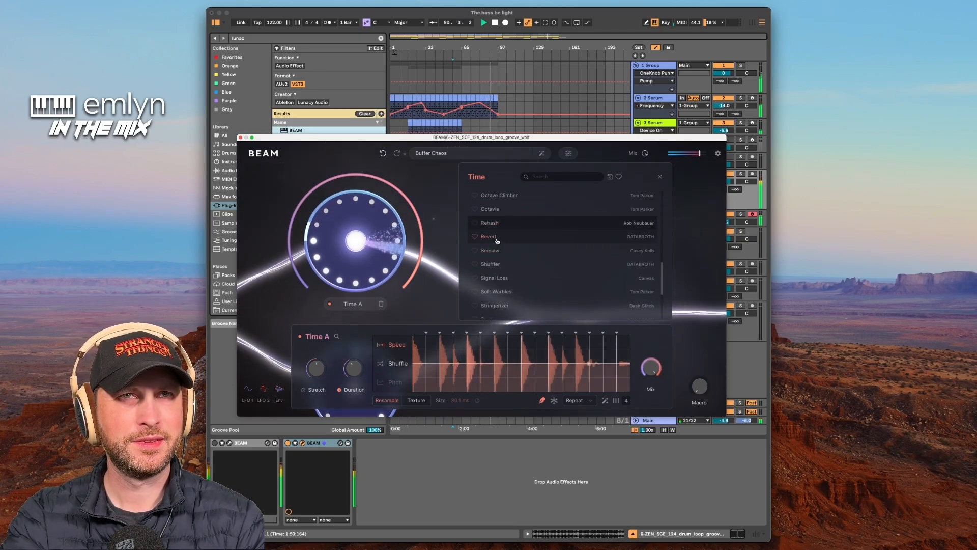
pyautogui.click(497, 237)
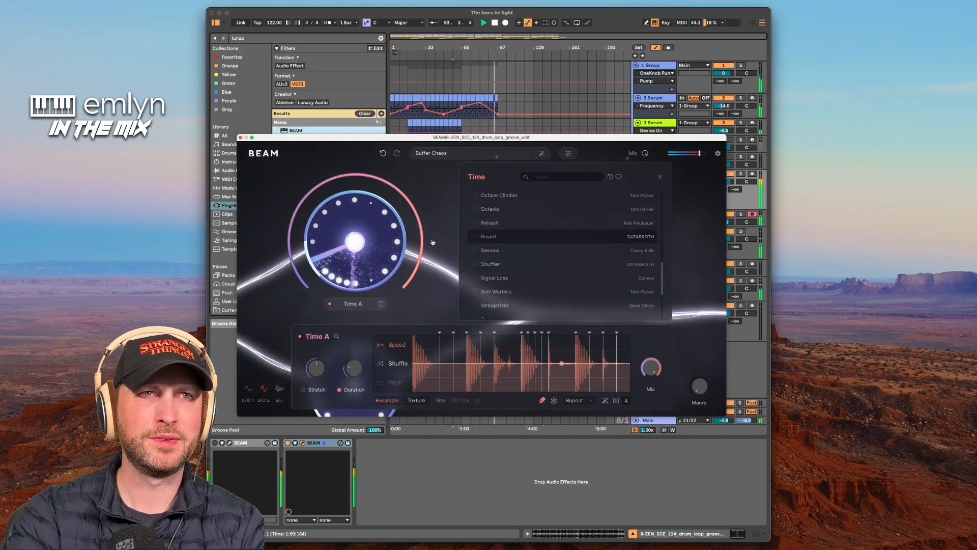
# Lower the Time A node's mix to 39.2 % and close the node's settings
pyautogui.moveTo(378, 222); pyautogui.dragTo(378, 234)
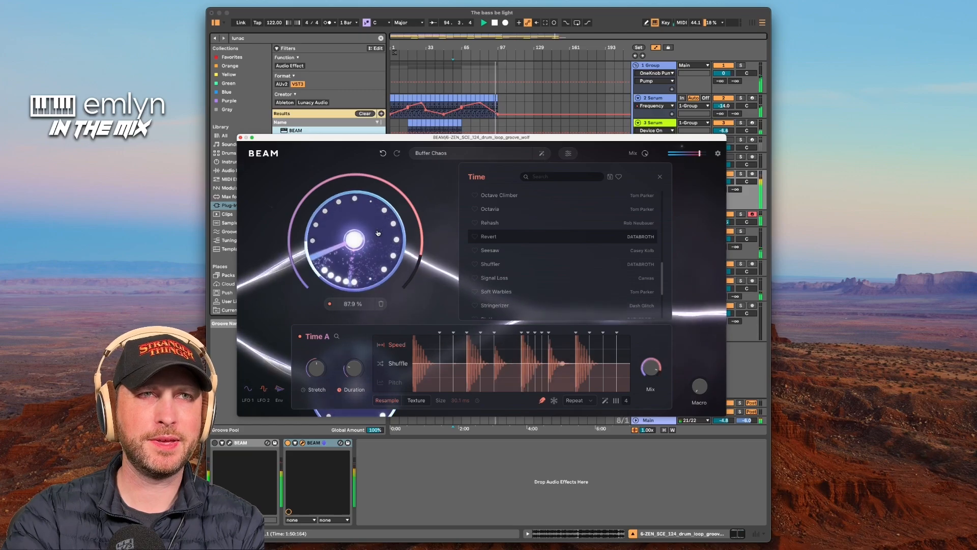
pyautogui.scroll(-5, 377, 233)
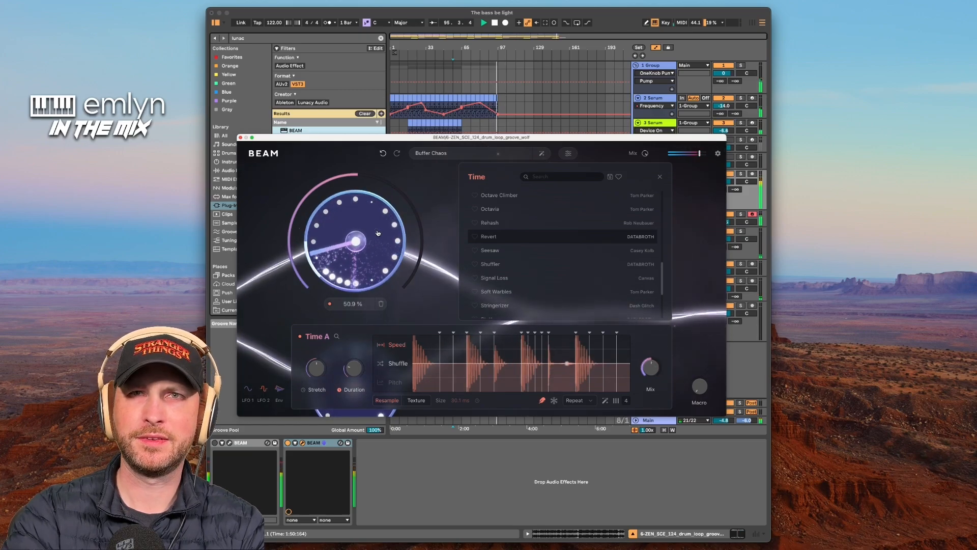
pyautogui.scroll(-2, 378, 233)
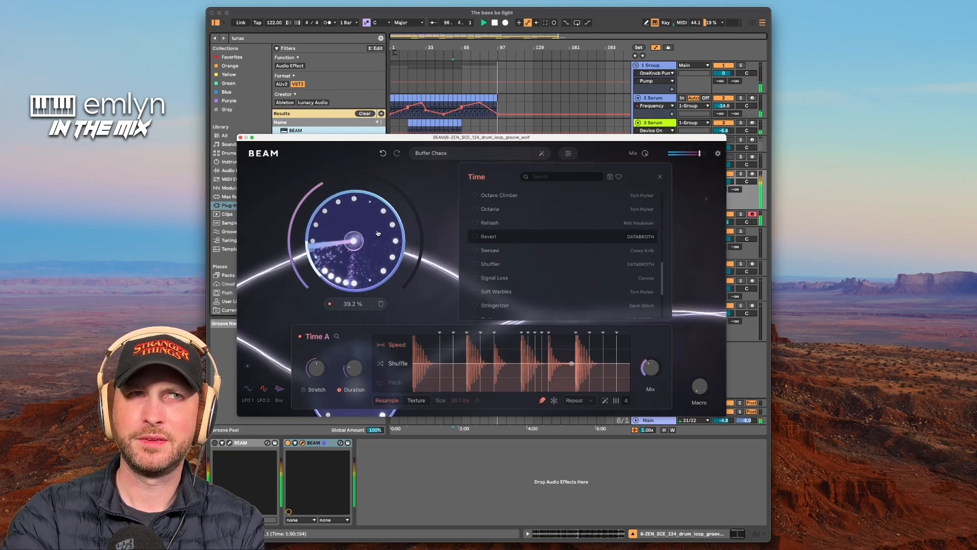
pyautogui.click(440, 208)
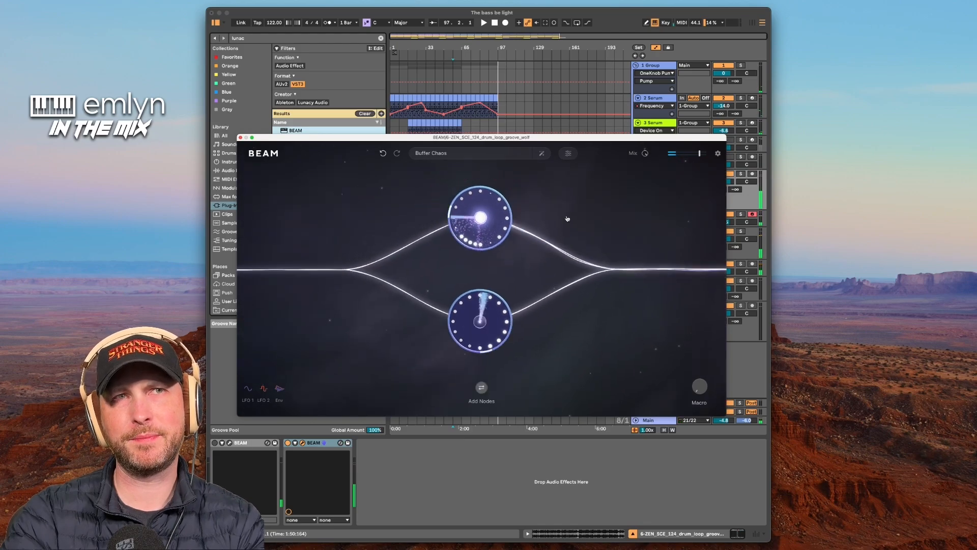
# Add a Filter node to the main beam after the two Time branches rejoin
pyautogui.click(481, 389)
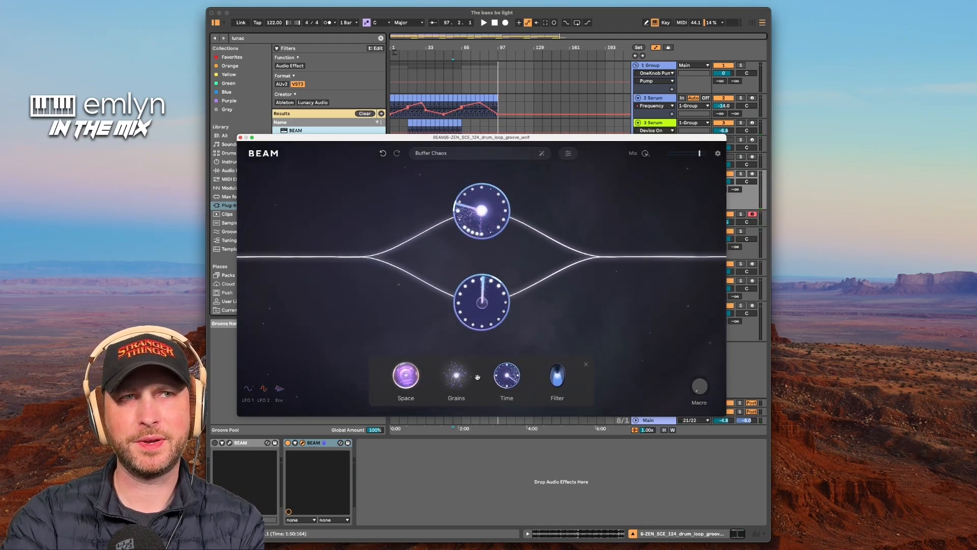
pyautogui.moveTo(557, 375); pyautogui.dragTo(627, 266)
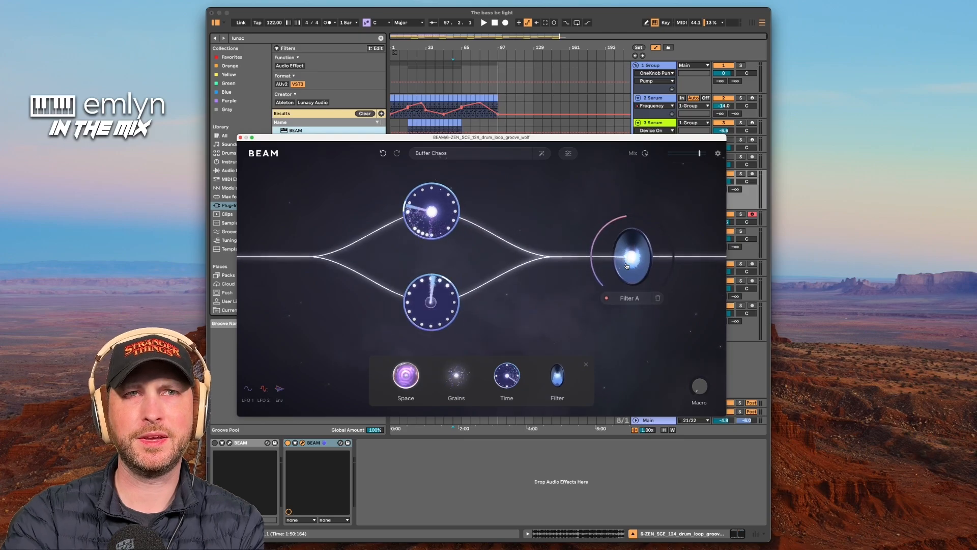
# Sweep the Filter node's cutoff down and back up to 20 kHz while the drum loop plays
pyautogui.press('space')
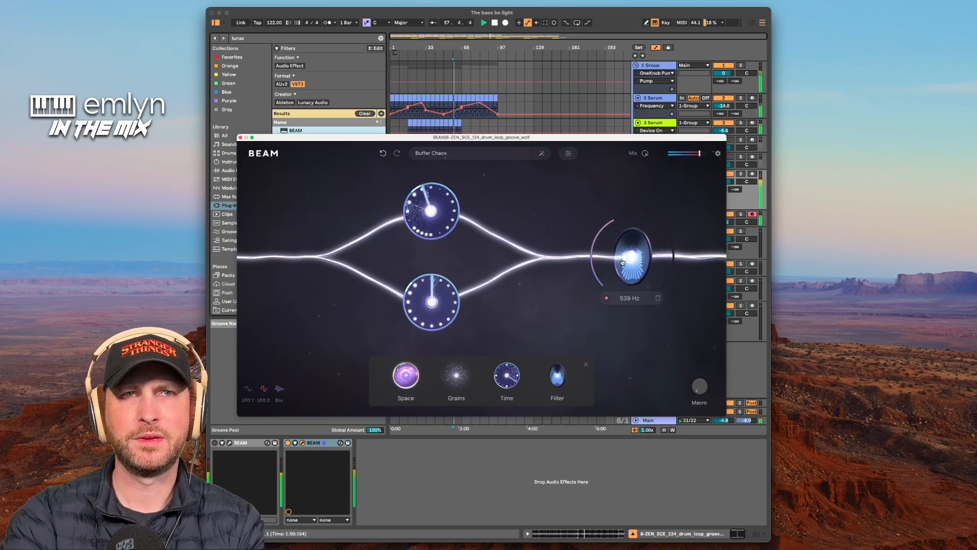
pyautogui.scroll(-2, 622, 262)
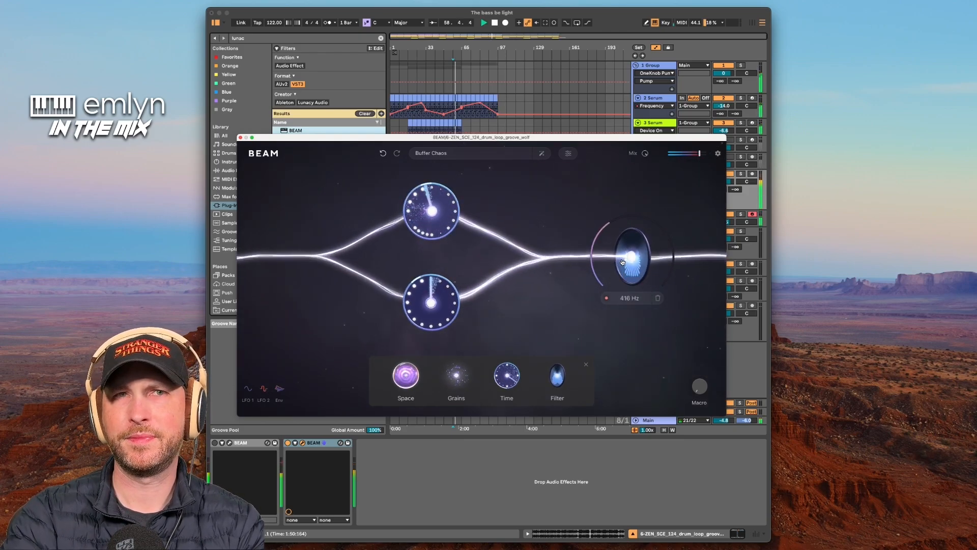
pyautogui.scroll(10, 622, 262)
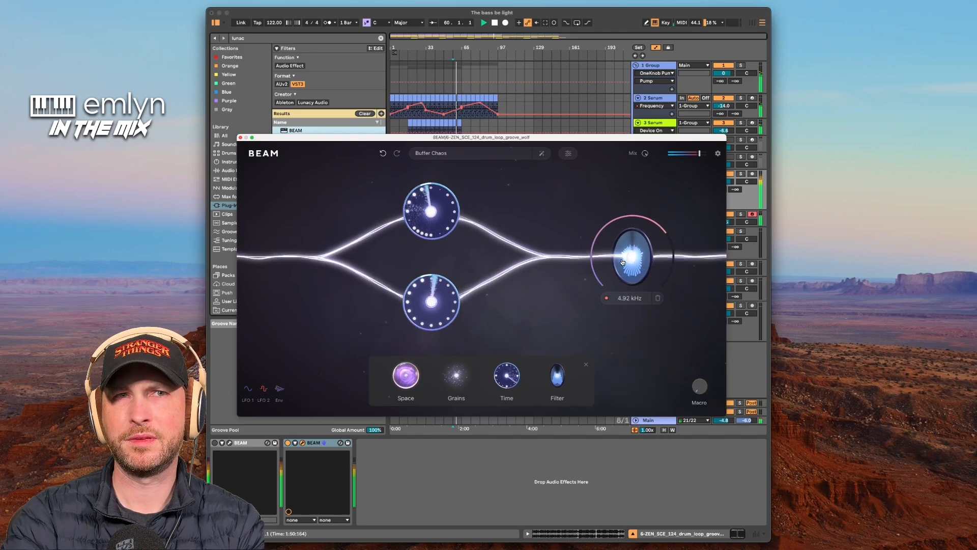
pyautogui.scroll(5, 622, 262)
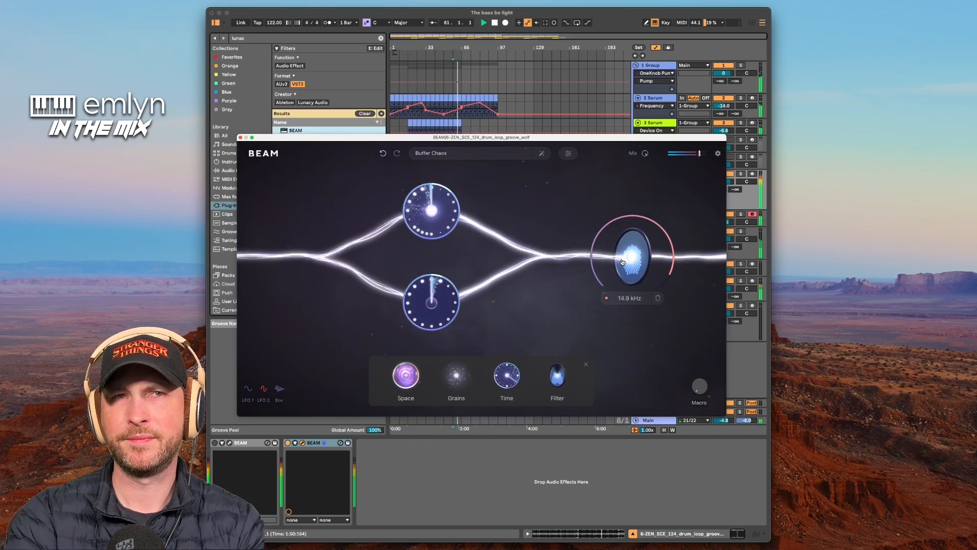
pyautogui.scroll(-12, 623, 262)
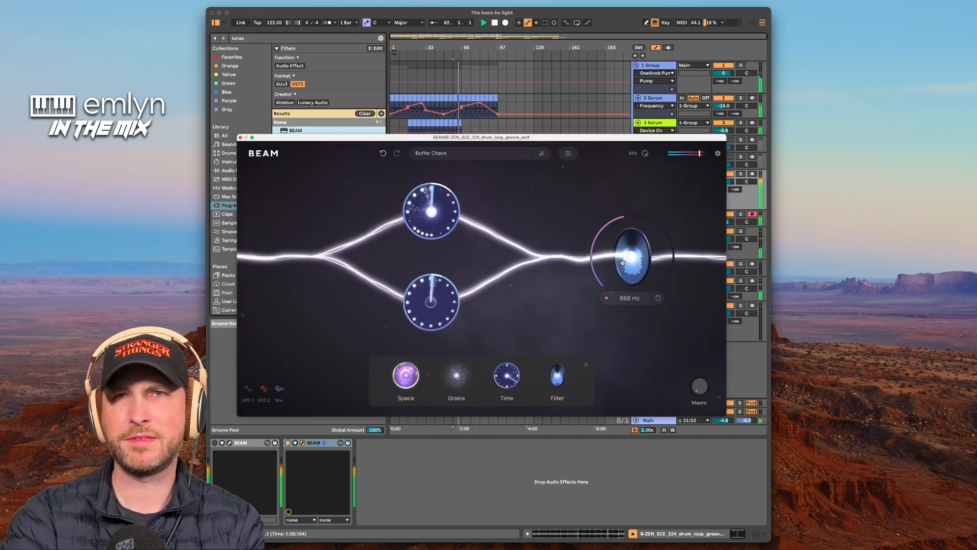
pyautogui.scroll(-8, 622, 262)
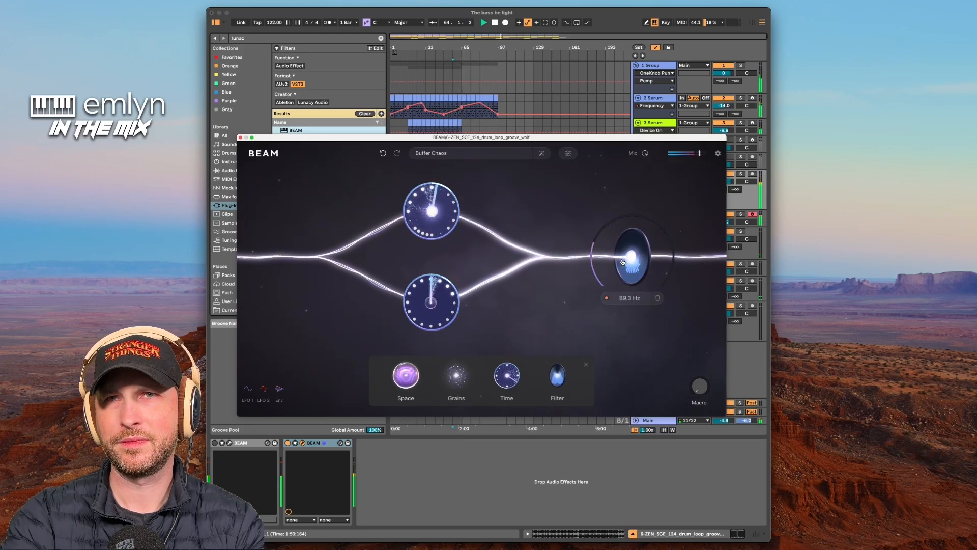
pyautogui.scroll(5, 622, 263)
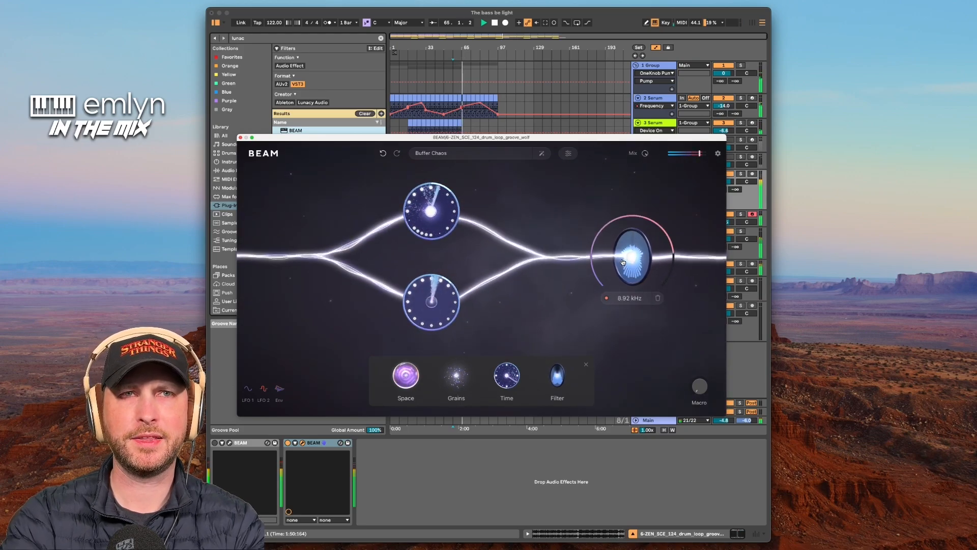
# Switch the Filter node to Highpass, sweep its cutoff down to the minimum and close the effect window
pyautogui.click(625, 259)
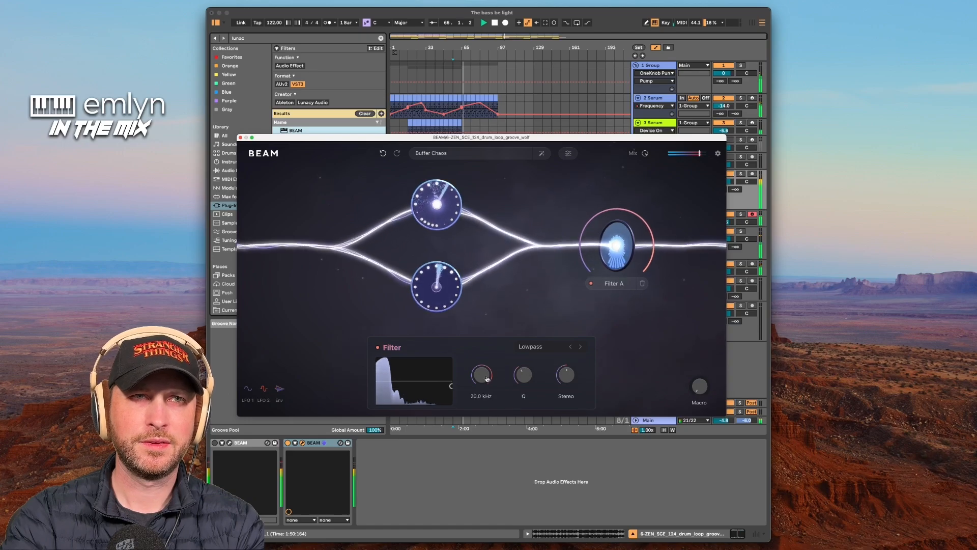
pyautogui.click(553, 350)
pyautogui.click(534, 359)
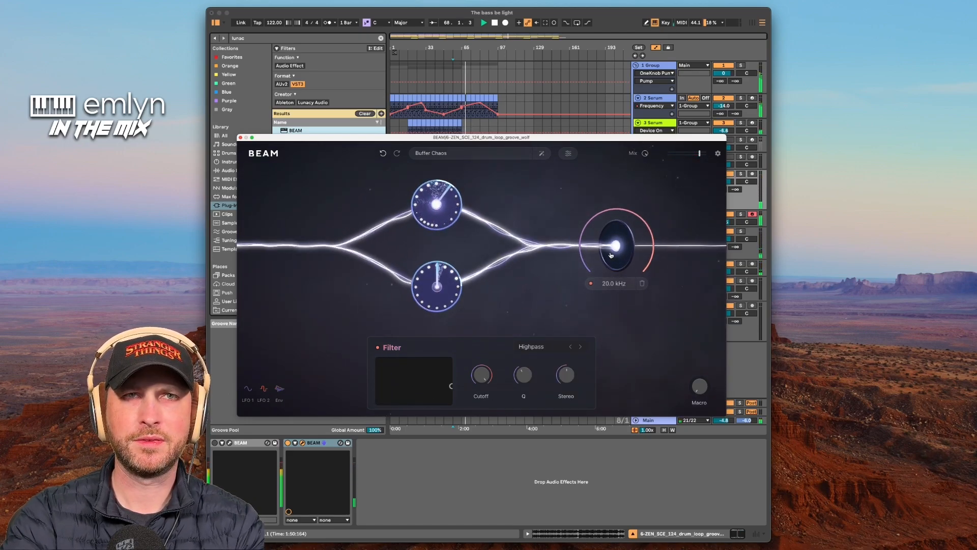
pyautogui.scroll(-2, 611, 255)
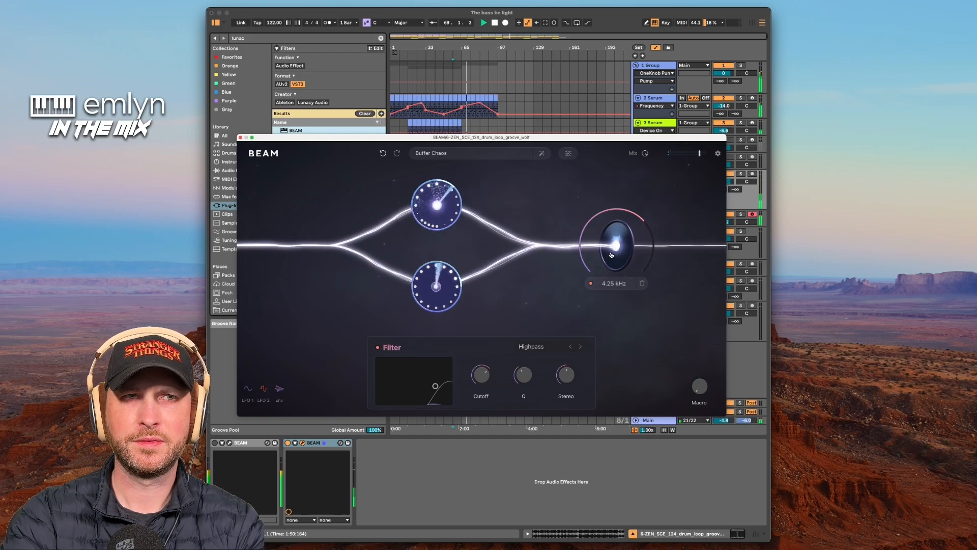
pyautogui.scroll(-3, 611, 255)
pyautogui.scroll(-3, 611, 255)
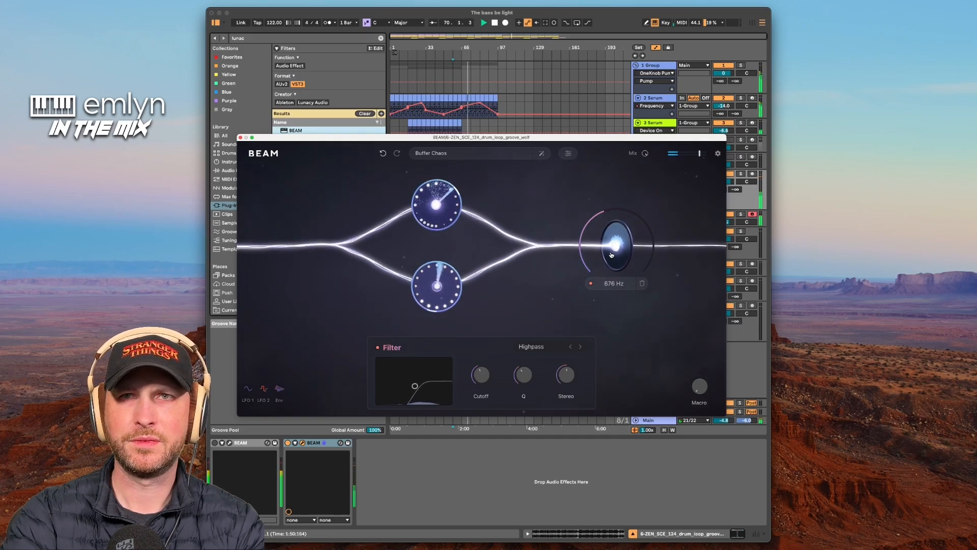
pyautogui.scroll(-2, 611, 255)
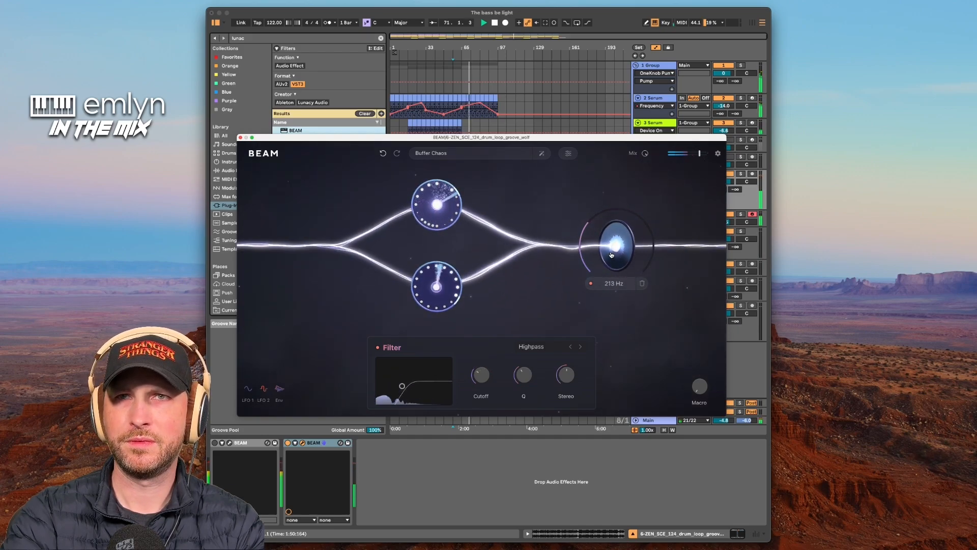
pyautogui.scroll(-3, 611, 255)
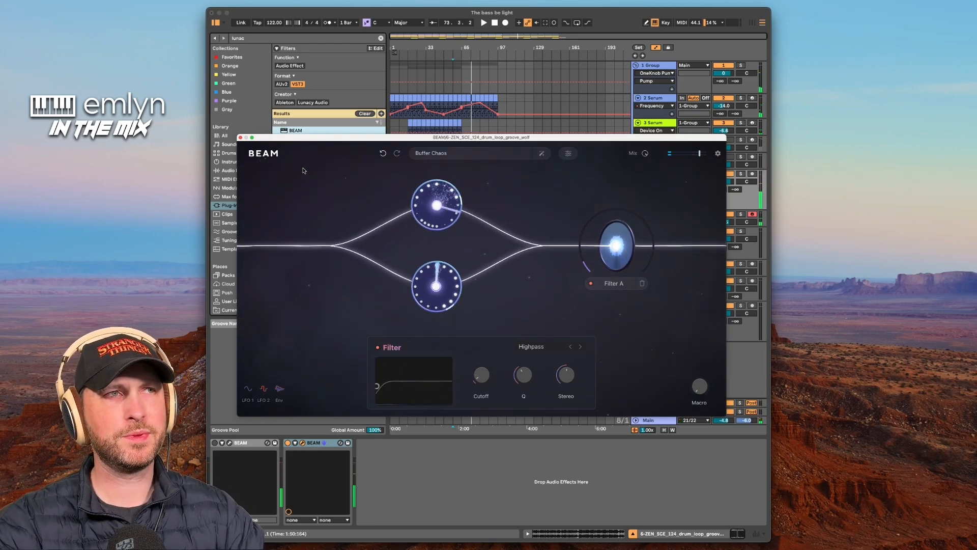
pyautogui.click(240, 137)
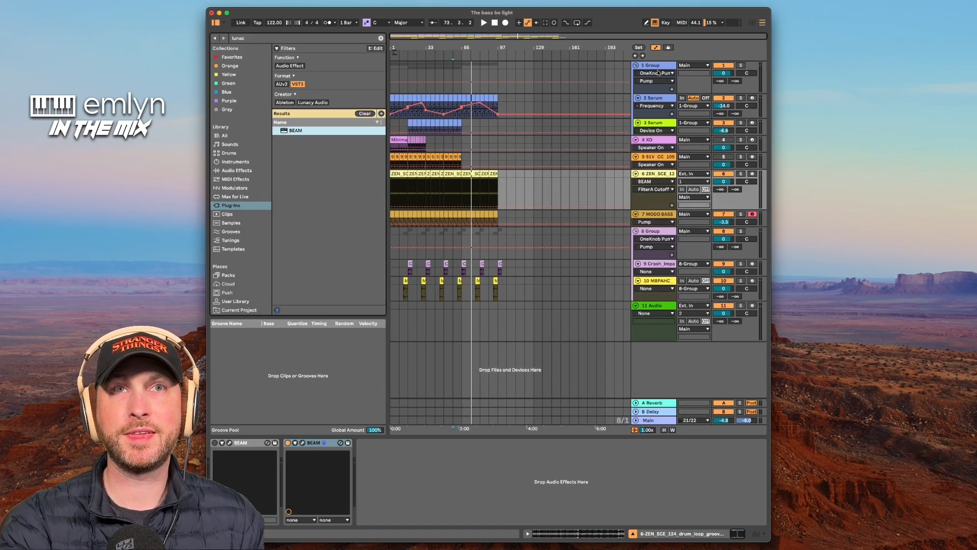
# Play from bar 57 and solo the MODO BASS, 3 Serum, 2 Serum and 1 Group tracks in turn to compare their parts
pyautogui.click(658, 90)
pyautogui.click(658, 100)
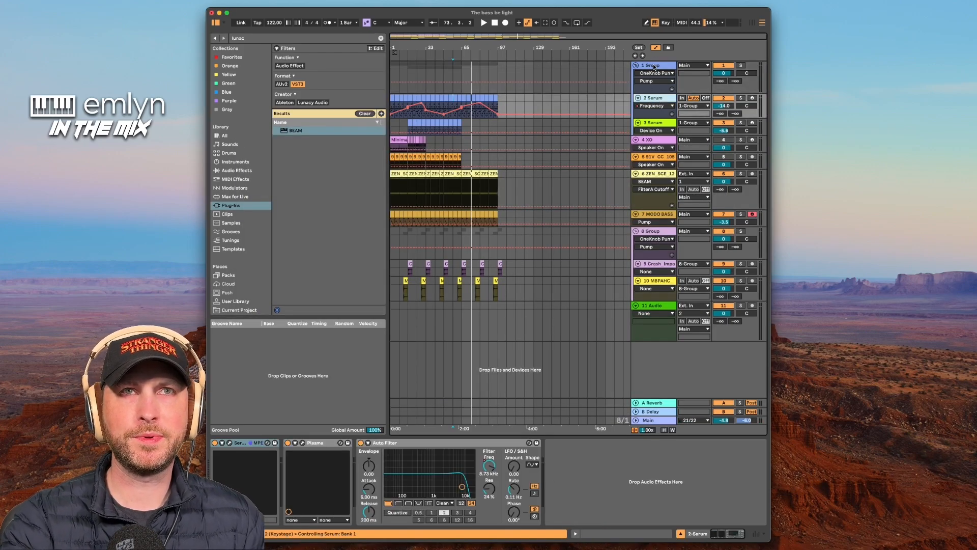
pyautogui.click(656, 67)
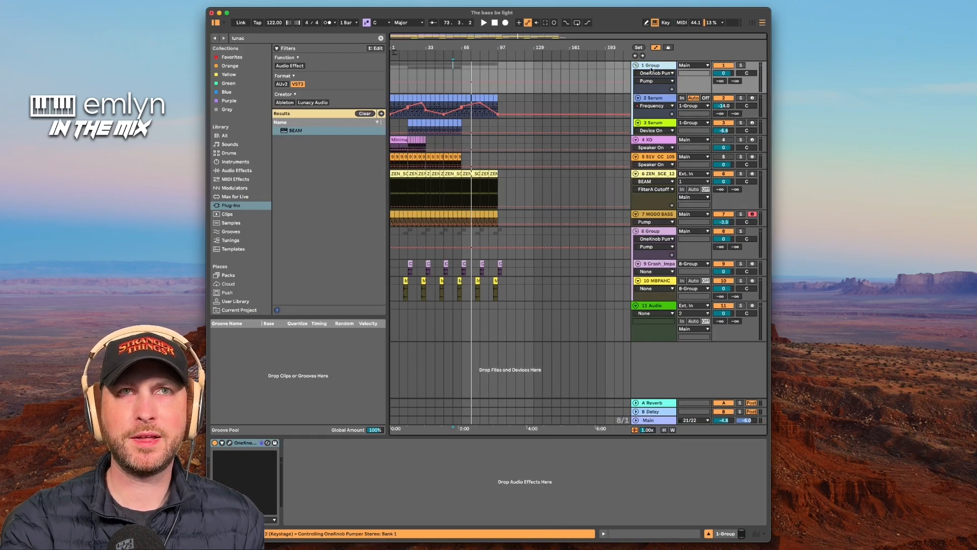
pyautogui.click(450, 143)
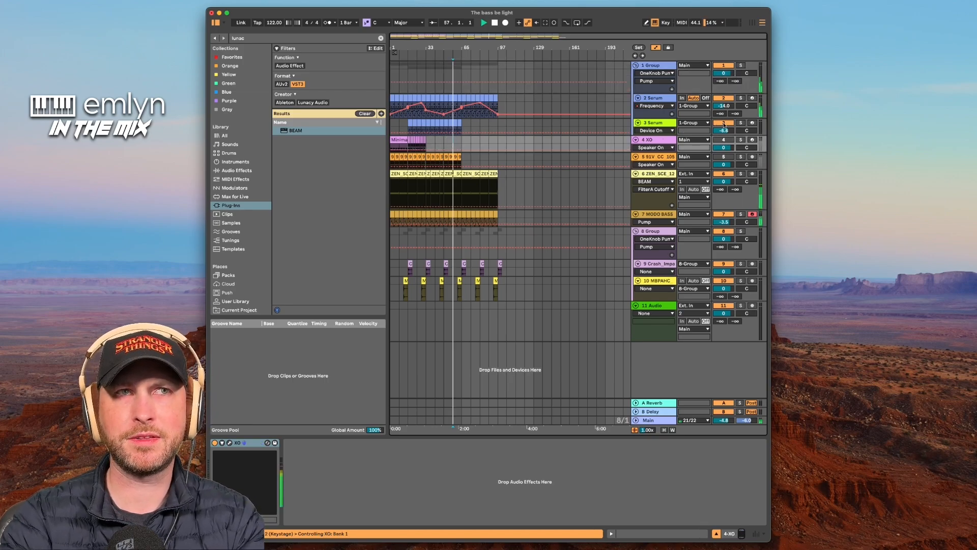
pyautogui.click(727, 142)
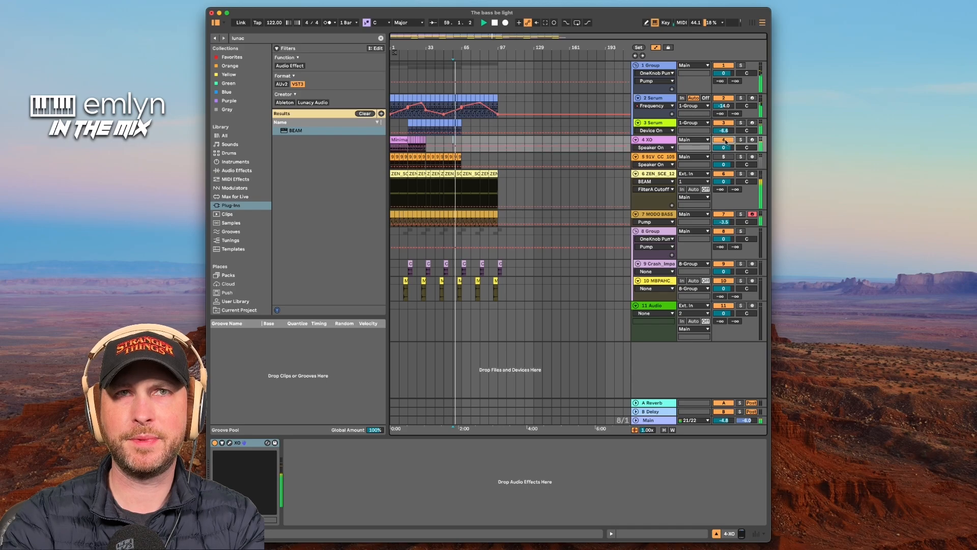
pyautogui.click(740, 216)
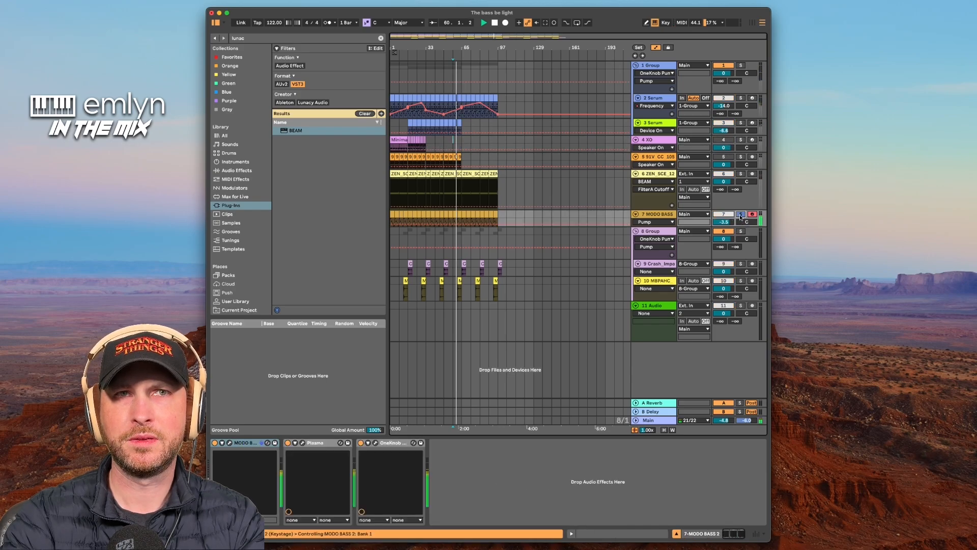
pyautogui.click(740, 125)
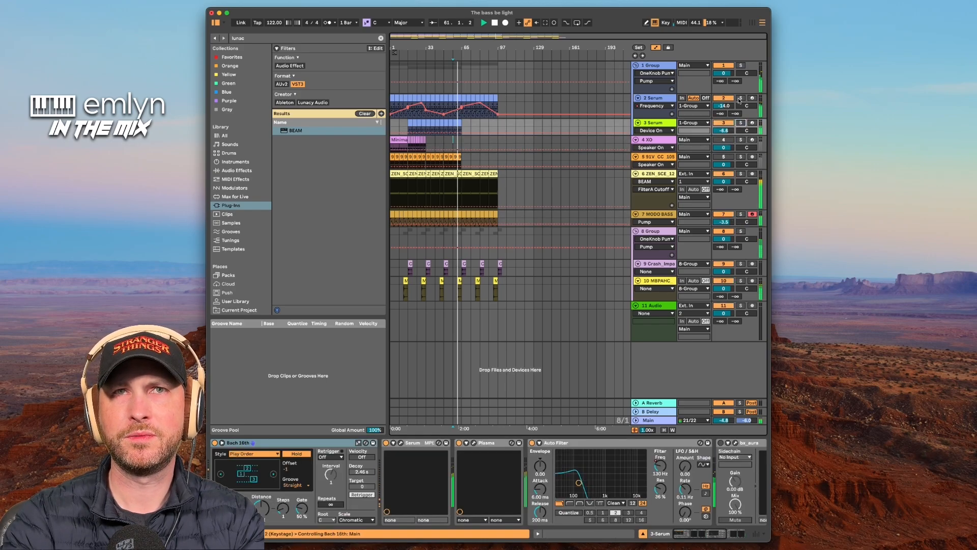
pyautogui.click(740, 101)
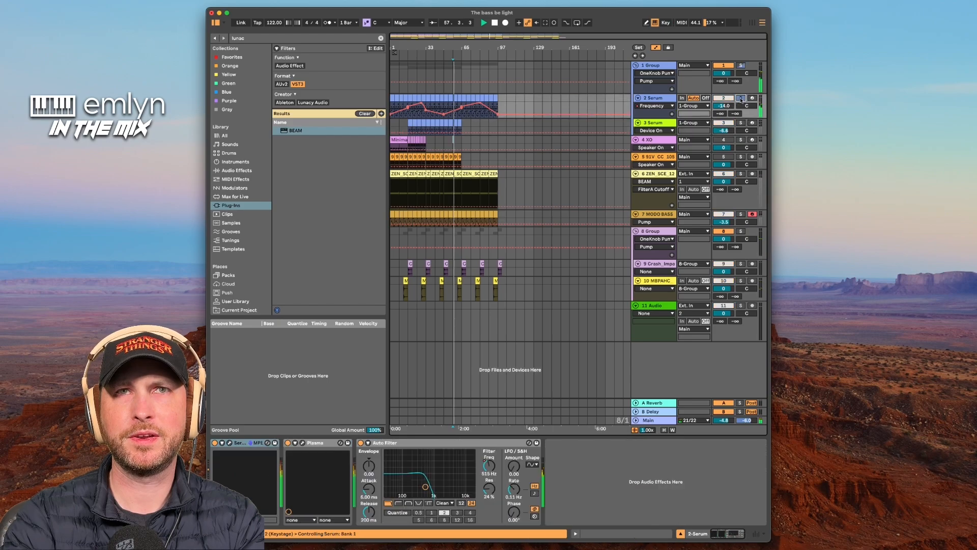
pyautogui.click(742, 65)
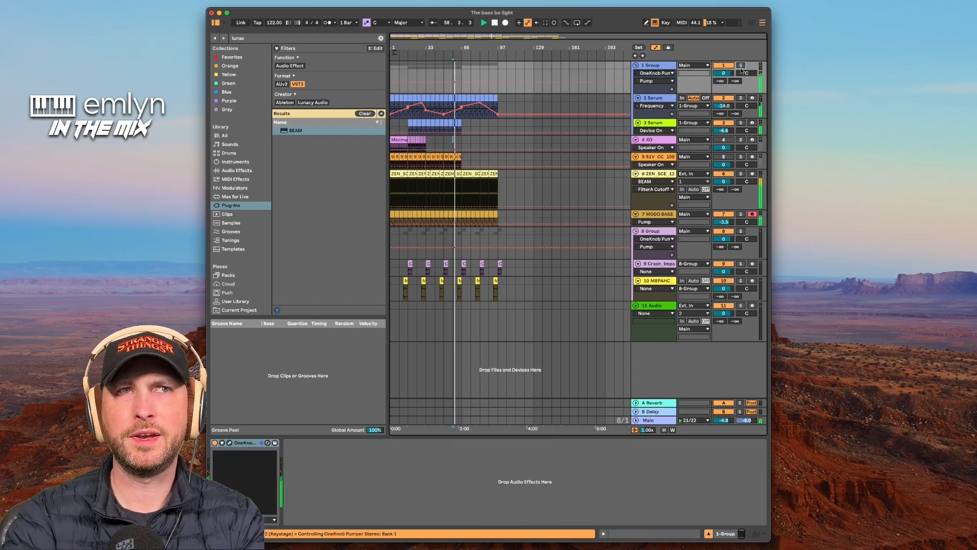
# Solo the 3 Serum track and play it from one of its earlier clips
pyautogui.click(740, 124)
pyautogui.press('space')
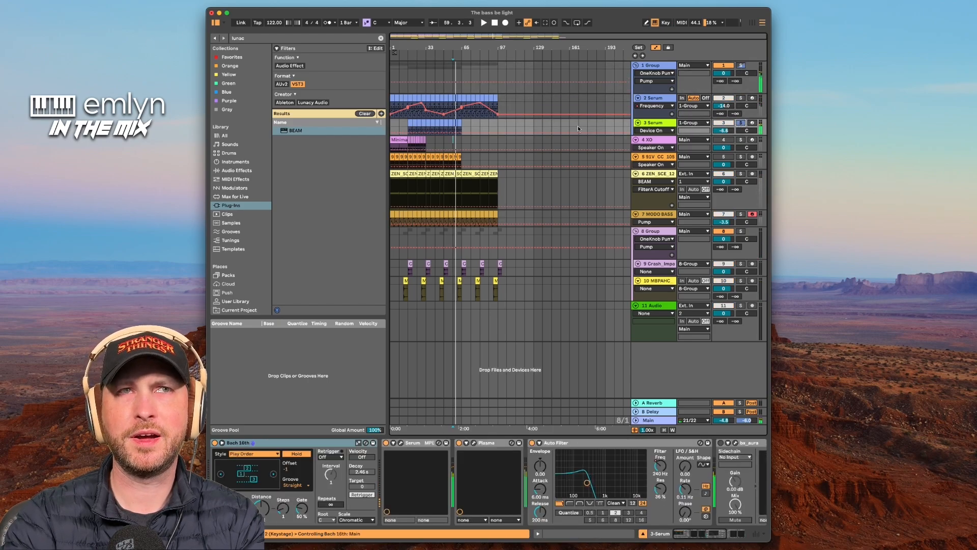
pyautogui.click(654, 123)
pyautogui.click(418, 123)
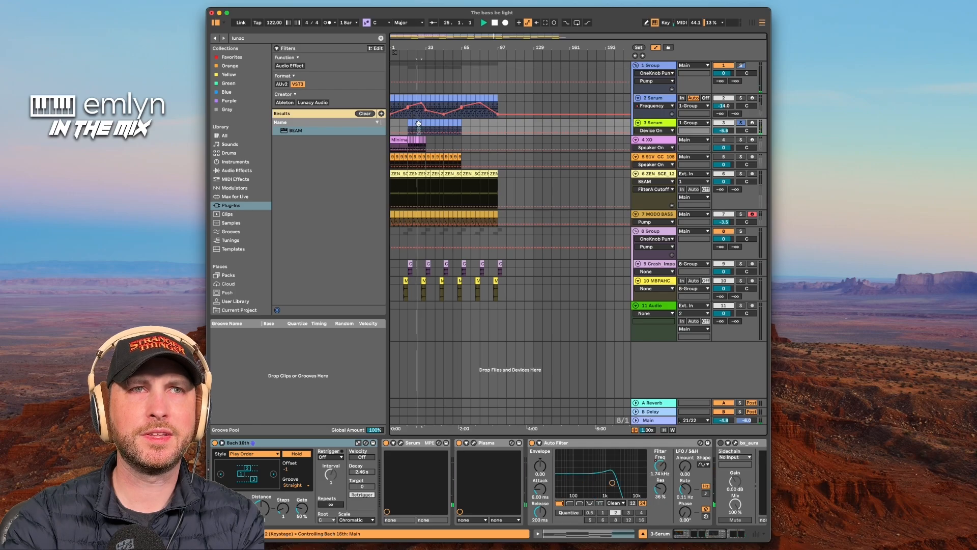
pyautogui.press('space')
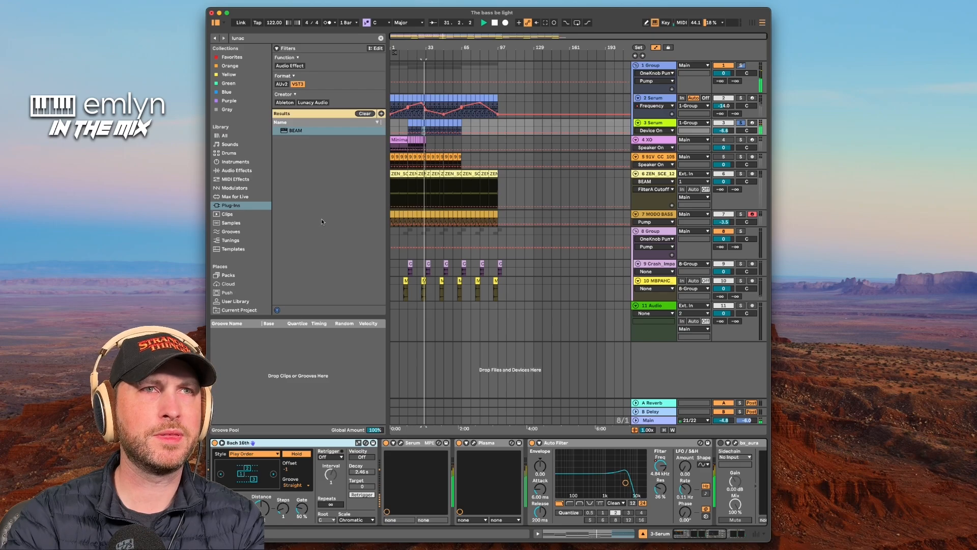
# Load BEAM at the end of the 3 Serum track's device chain and open its window
pyautogui.doubleClick(300, 132)
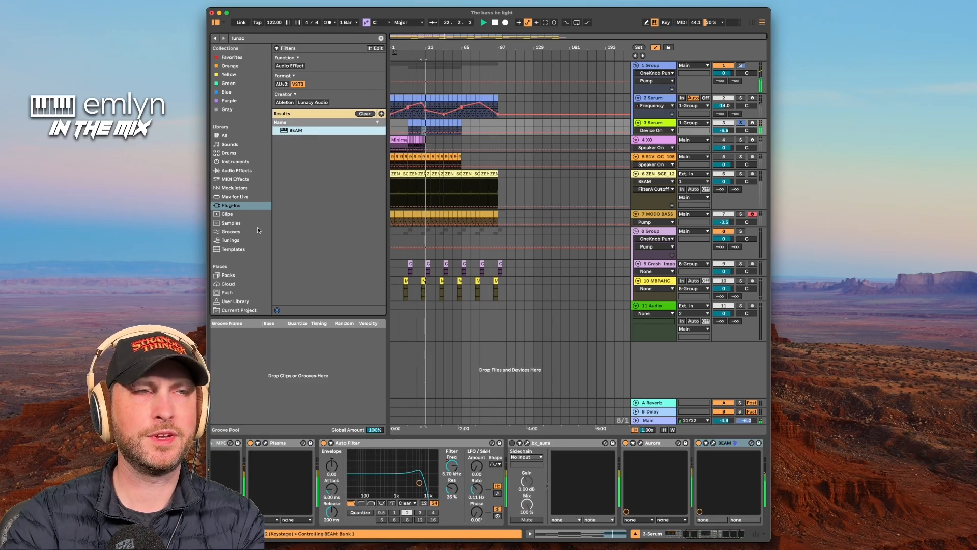
pyautogui.hscroll(3, 589, 482)
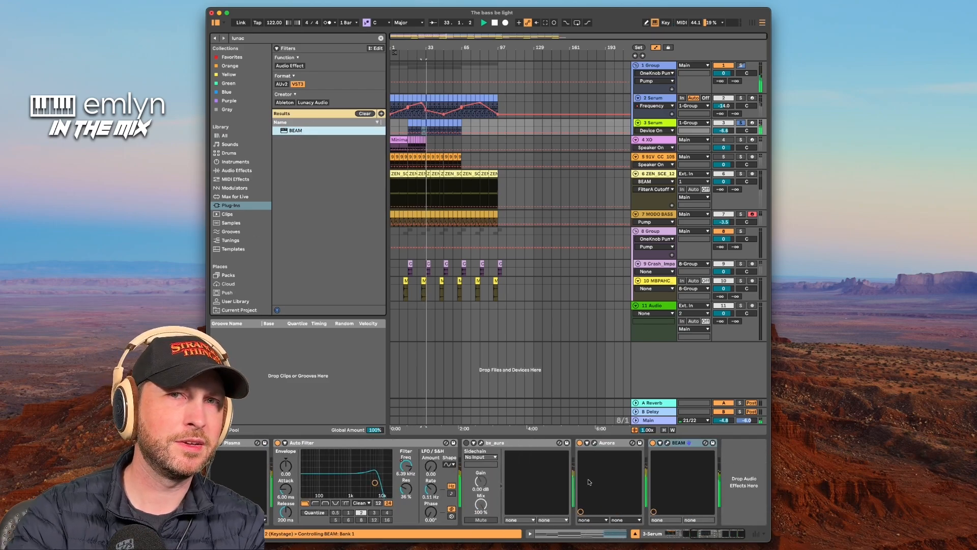
pyautogui.click(667, 443)
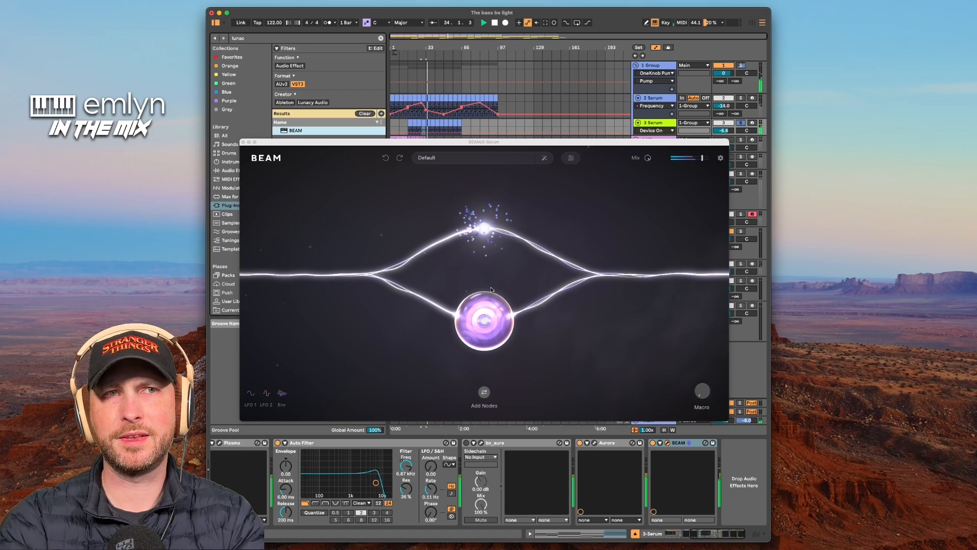
# Move the Space node onto the main beam after the branches rejoin and set the Grains node's mix to 90.2 %
pyautogui.click(487, 315)
pyautogui.moveTo(503, 325); pyautogui.dragTo(654, 272)
pyautogui.click(449, 229)
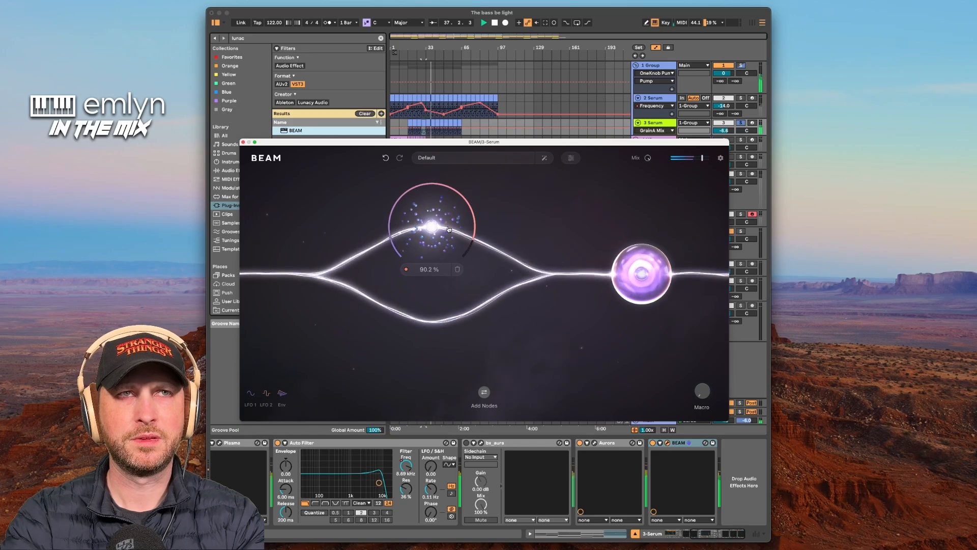
# Loop the 3 Serum clips from bar 29 to bar 45 and play the 16-bar loop
pyautogui.press('space')
pyautogui.click(442, 125)
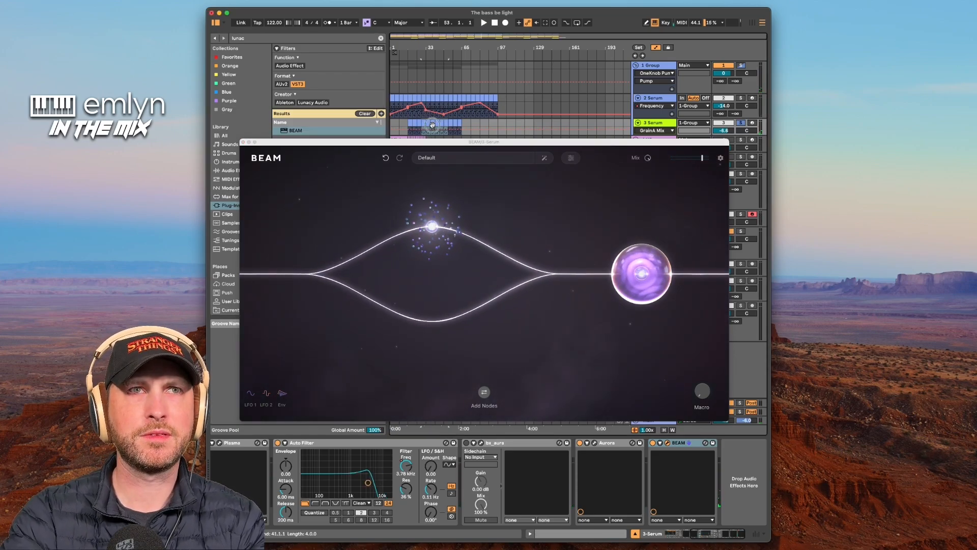
pyautogui.click(424, 124)
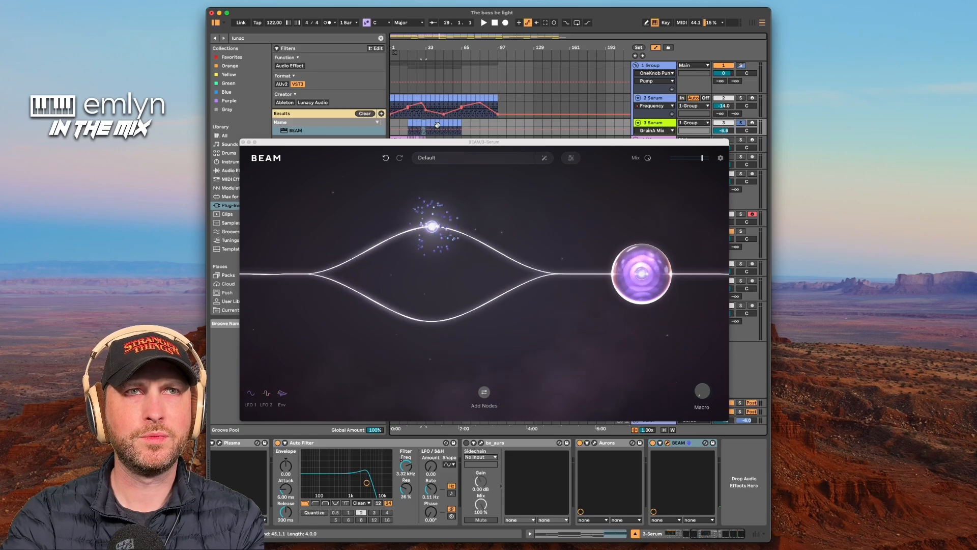
pyautogui.press('super+l')
pyautogui.press('space')
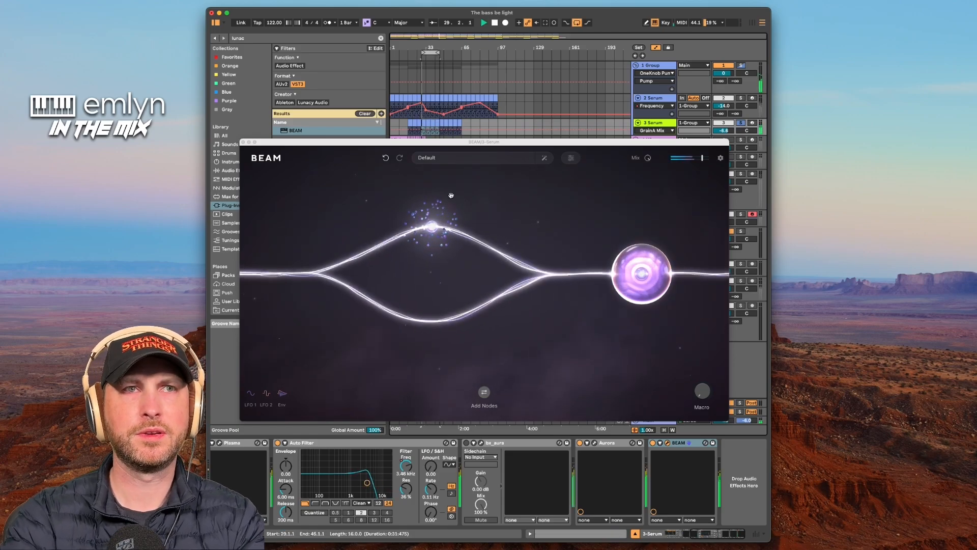
# Open the preset browser and load the Break Breaker preset from the Time Warp category
pyautogui.click(456, 171)
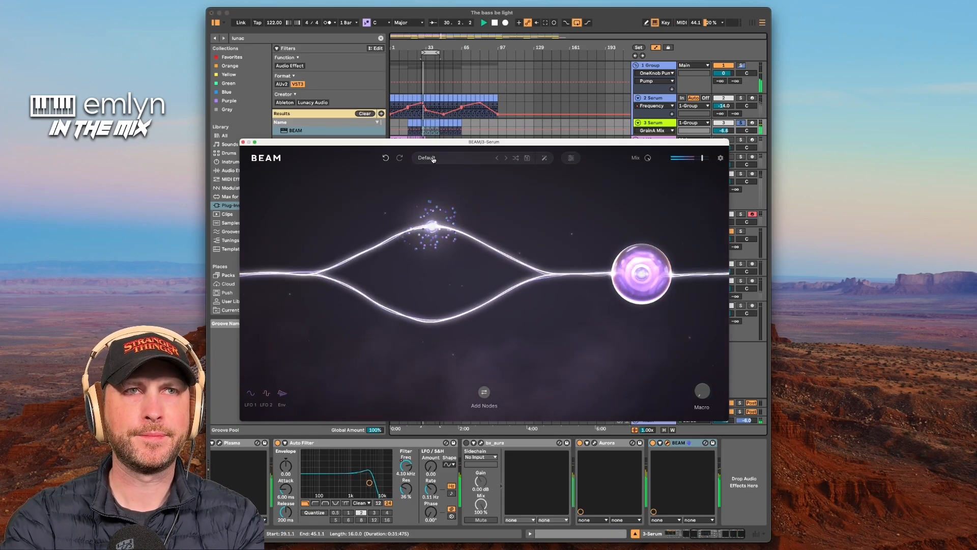
pyautogui.click(427, 157)
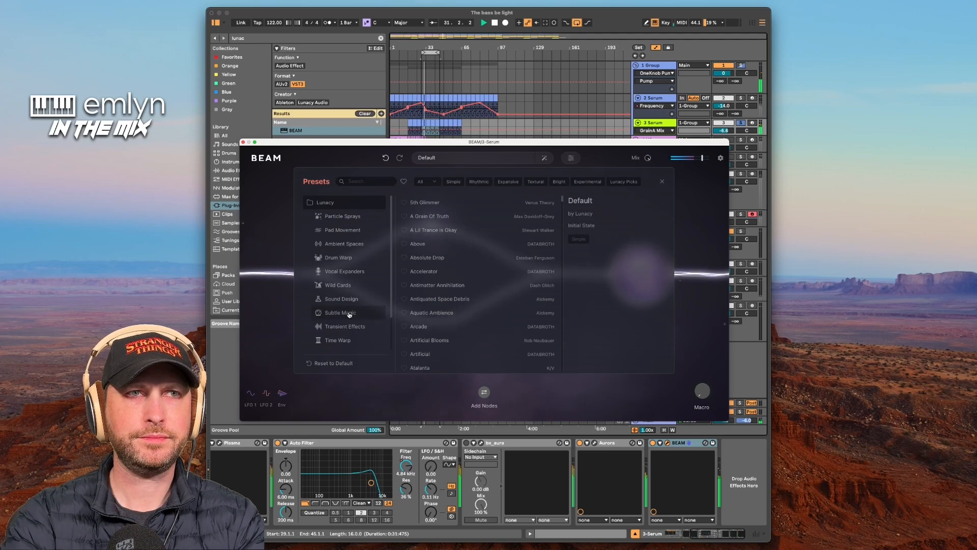
pyautogui.click(429, 339)
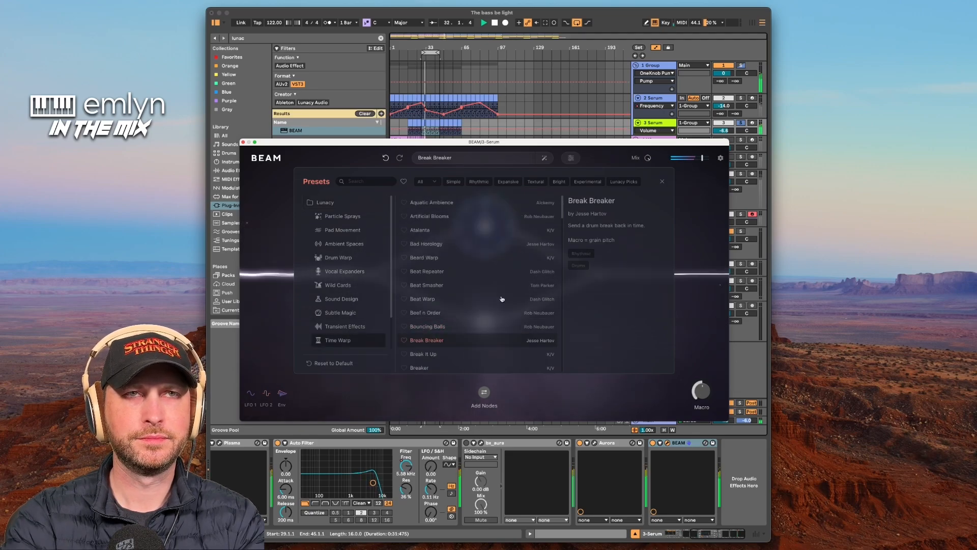
# Step through the Time Warp presets from Break Breaker past Break It Up, load Breaker, and close the preset browser
pyautogui.moveTo(512, 144); pyautogui.dragTo(478, 138)
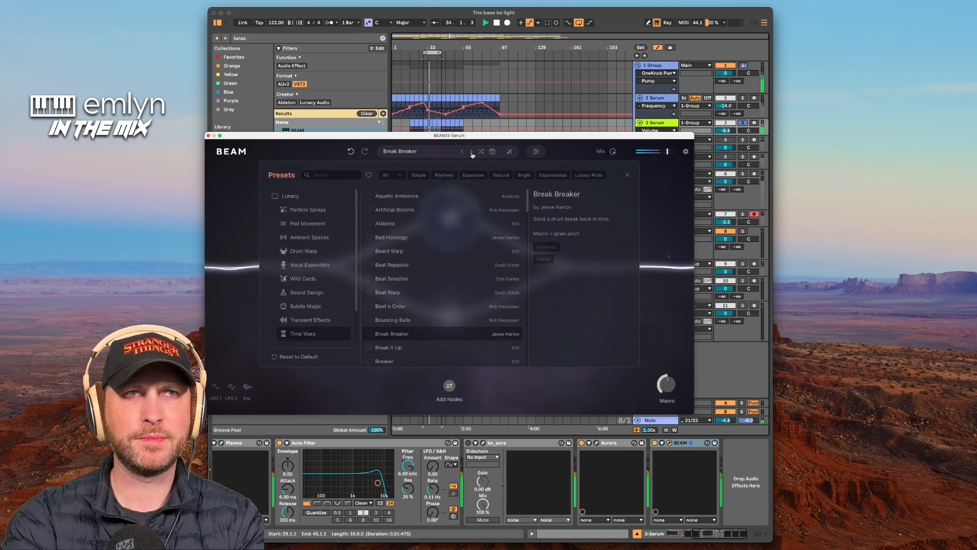
pyautogui.click(471, 152)
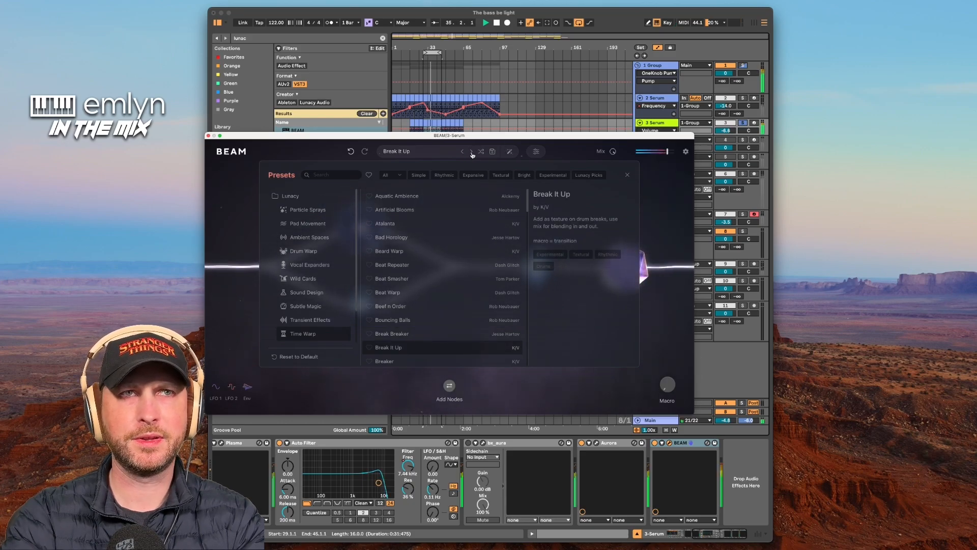
pyautogui.click(472, 152)
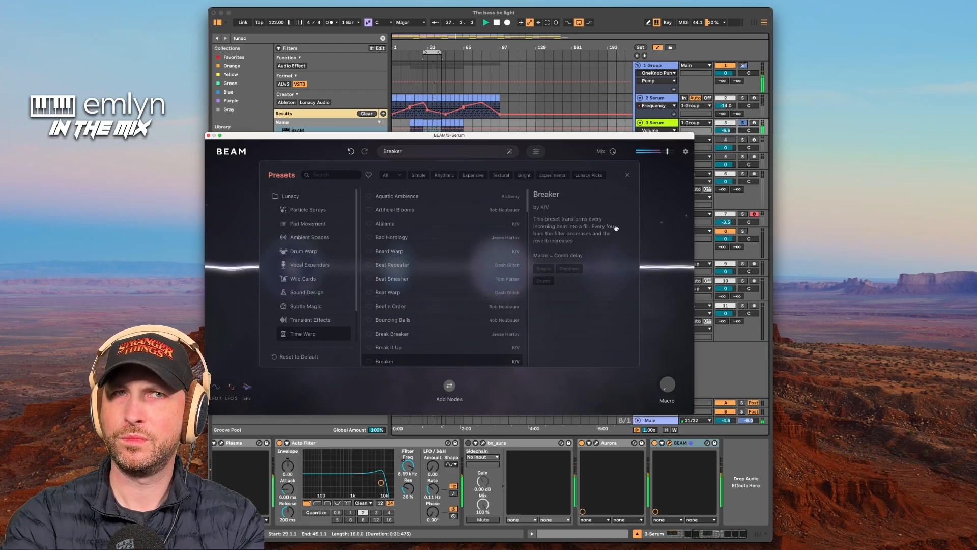
pyautogui.click(657, 242)
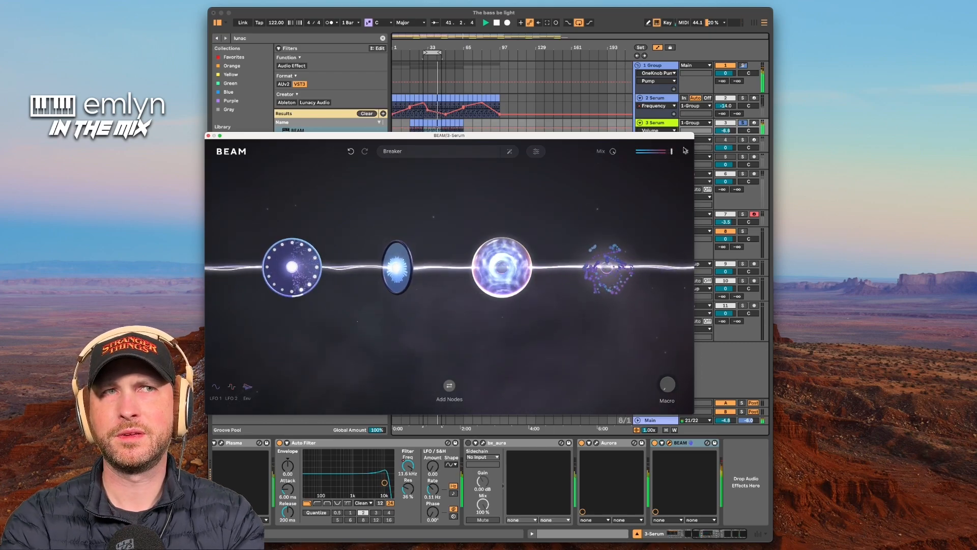
# Unsolo the 3 Serum track and deactivate the second BEAM device on the track 6 drum loop, keeping the 3 Serum BEAM window open
pyautogui.click(742, 123)
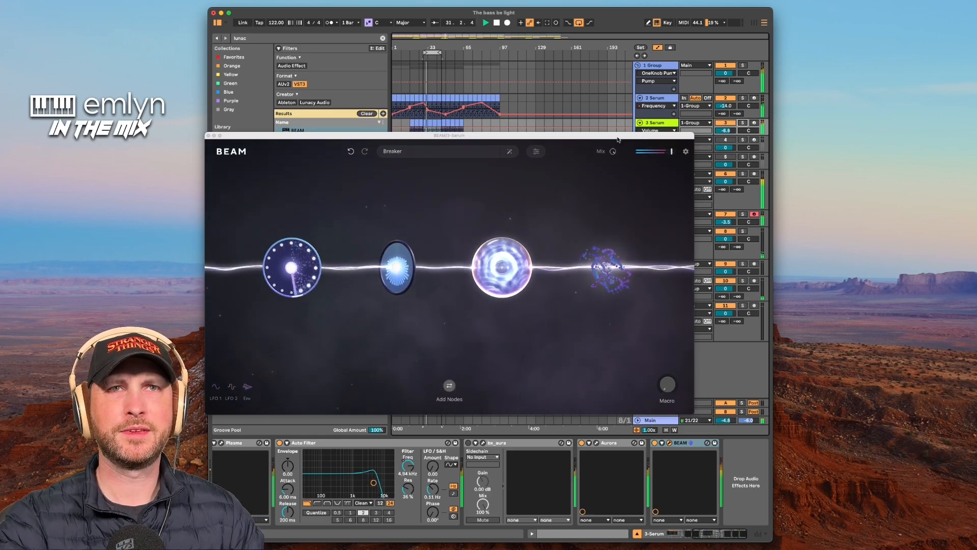
pyautogui.moveTo(620, 137); pyautogui.dragTo(635, 254)
pyautogui.click(673, 174)
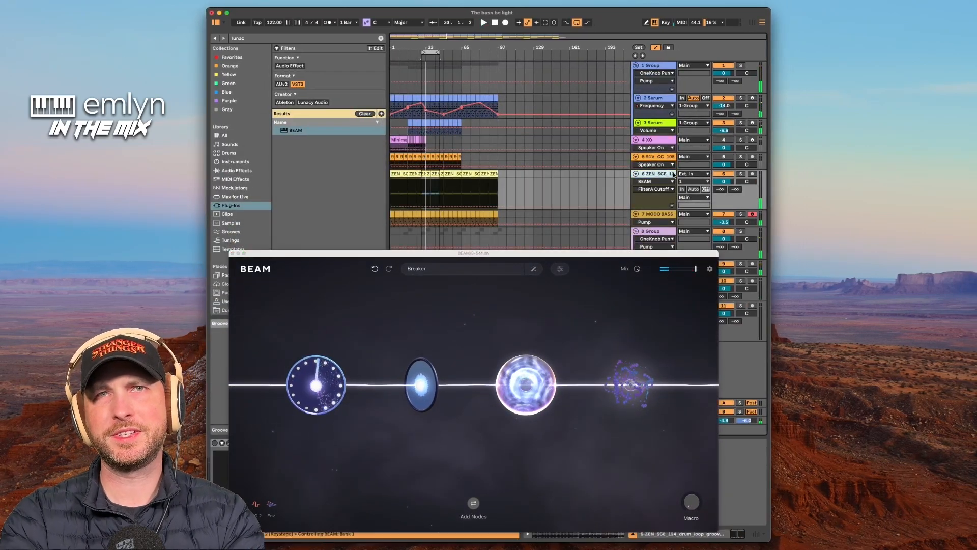
pyautogui.moveTo(578, 254); pyautogui.dragTo(574, 77)
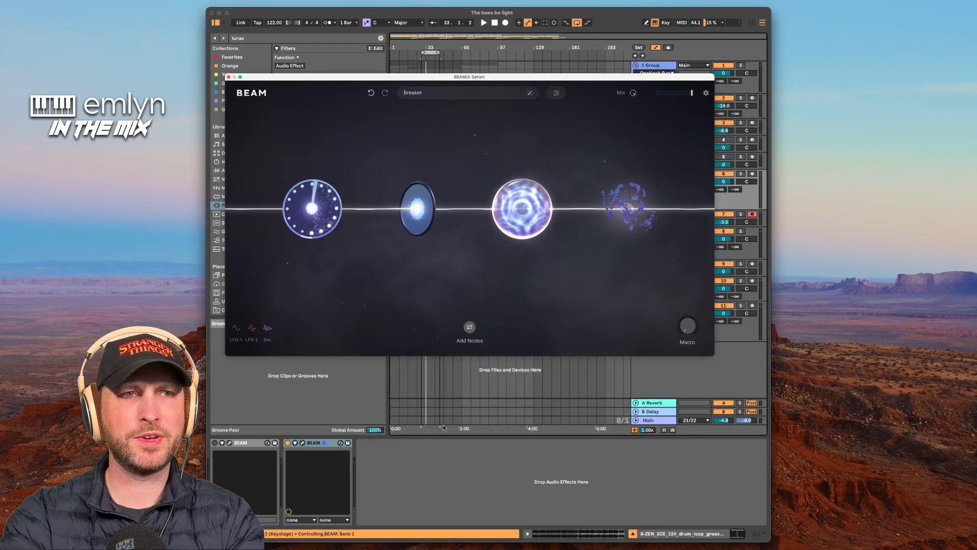
pyautogui.click(288, 443)
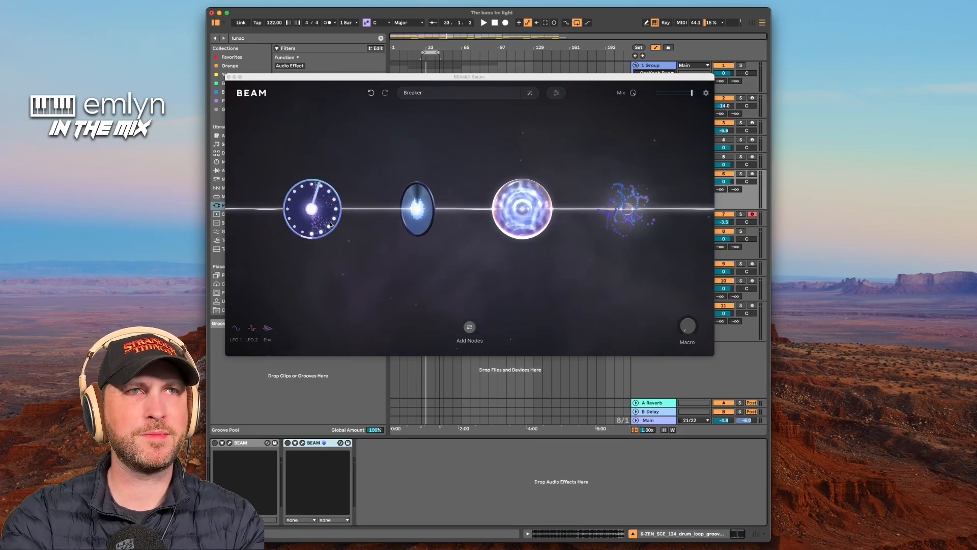
pyautogui.moveTo(328, 79); pyautogui.dragTo(309, 205)
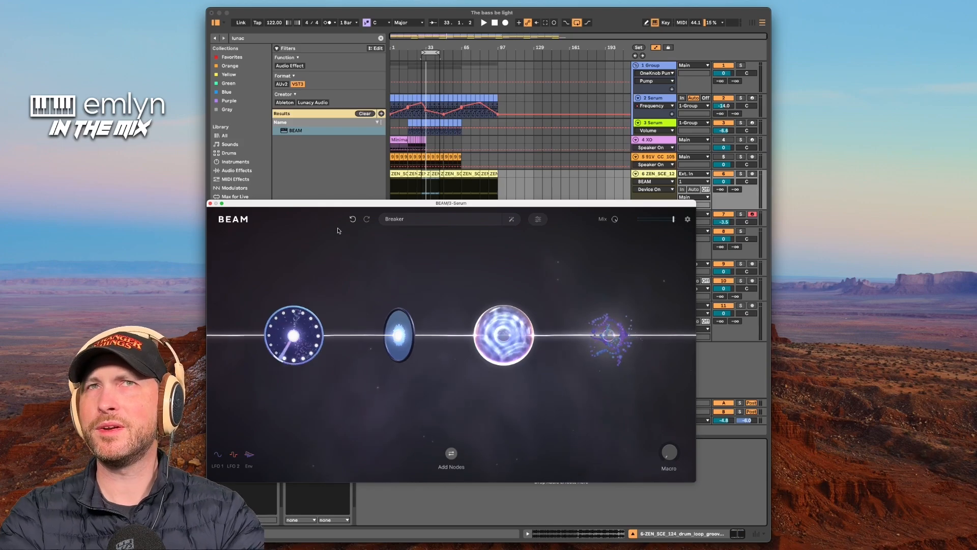
# Play the loop, try Deep Cave from Chaotic Spaces in the Space node, and load Frozen Tundra instead
pyautogui.press('space')
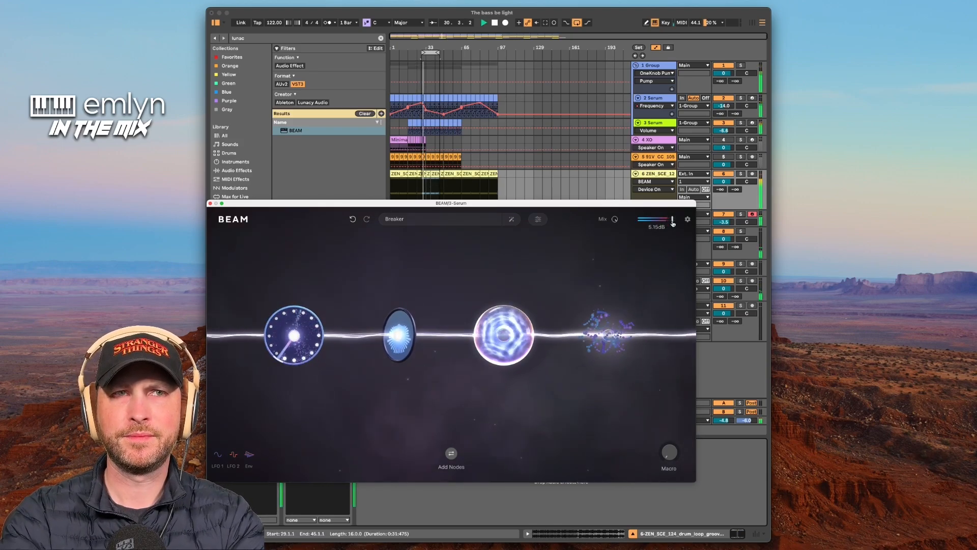
pyautogui.click(518, 319)
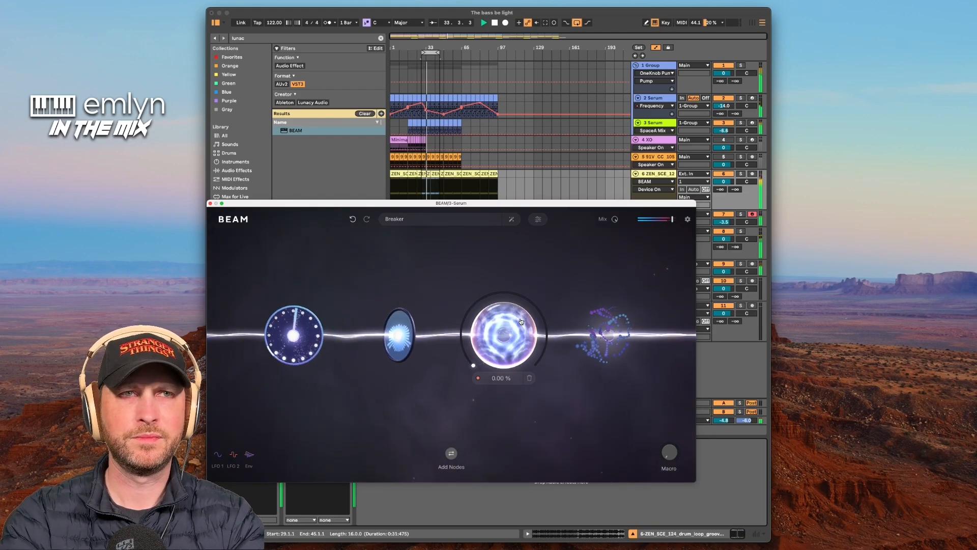
pyautogui.doubleClick(506, 331)
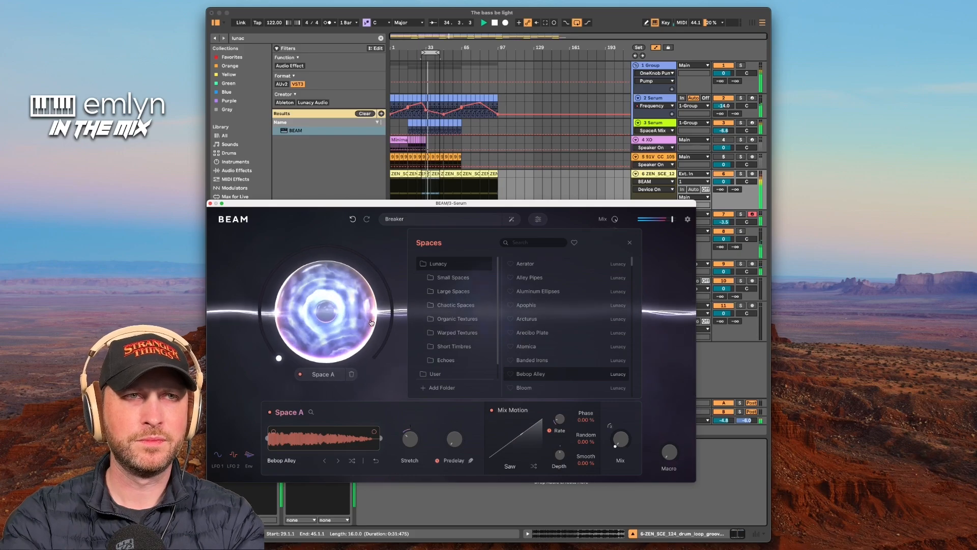
pyautogui.click(456, 305)
pyautogui.click(524, 301)
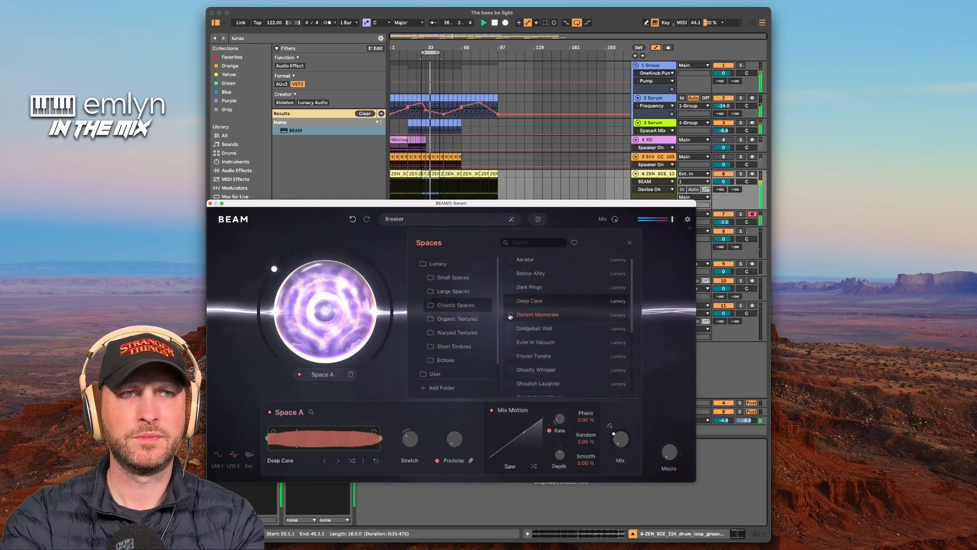
pyautogui.click(544, 357)
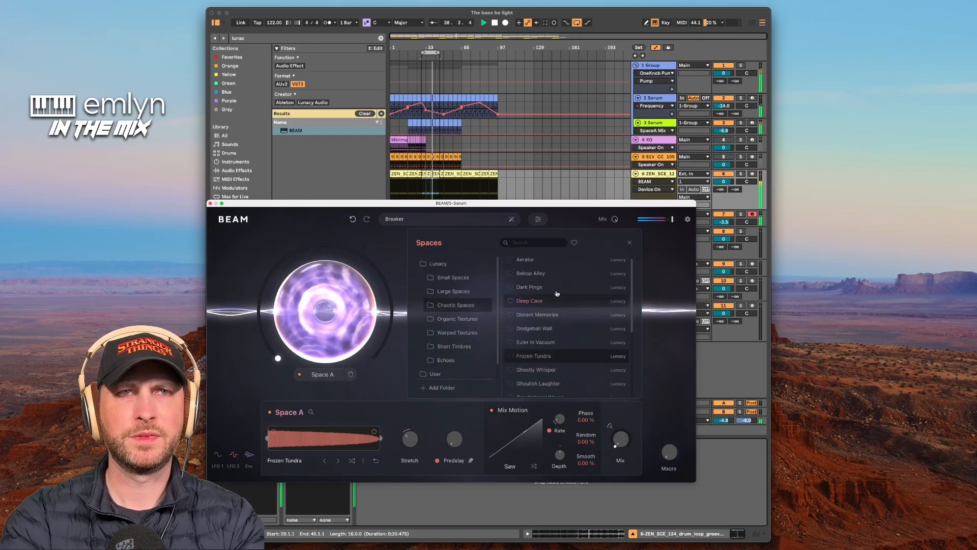
pyautogui.click(399, 260)
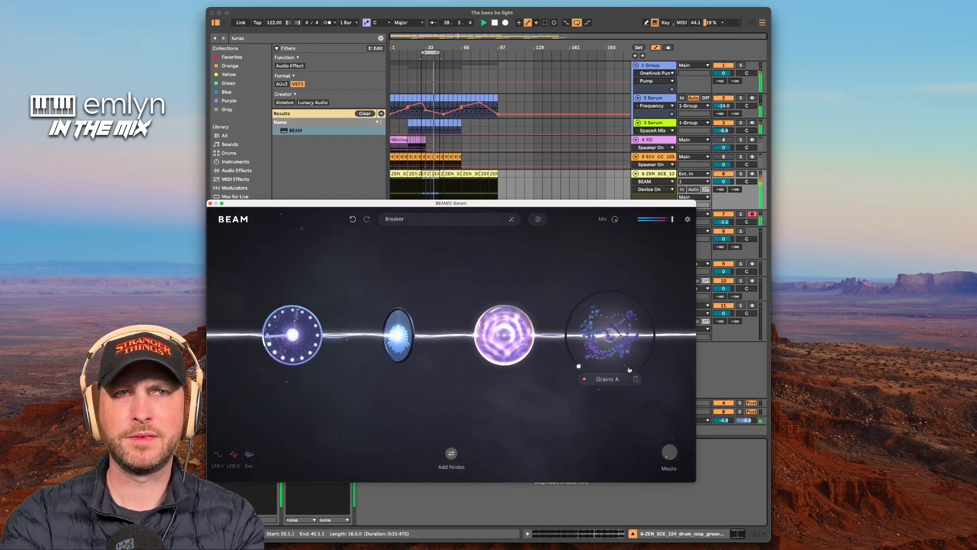
# Audition Chaoctave, Chordance and Discordance in the Grains node, load Downwards, and set the node's mix to 53.8 %
pyautogui.click(613, 338)
pyautogui.click(474, 334)
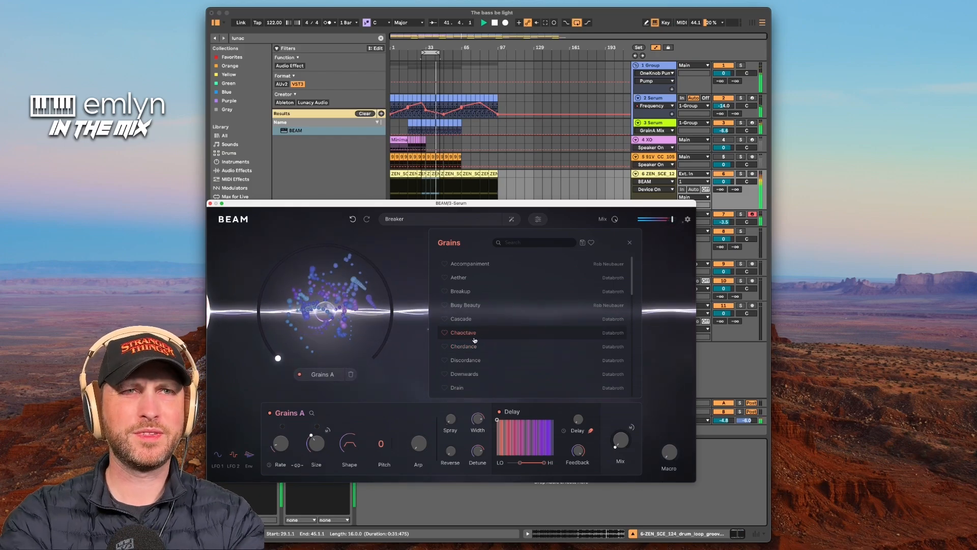
pyautogui.click(474, 335)
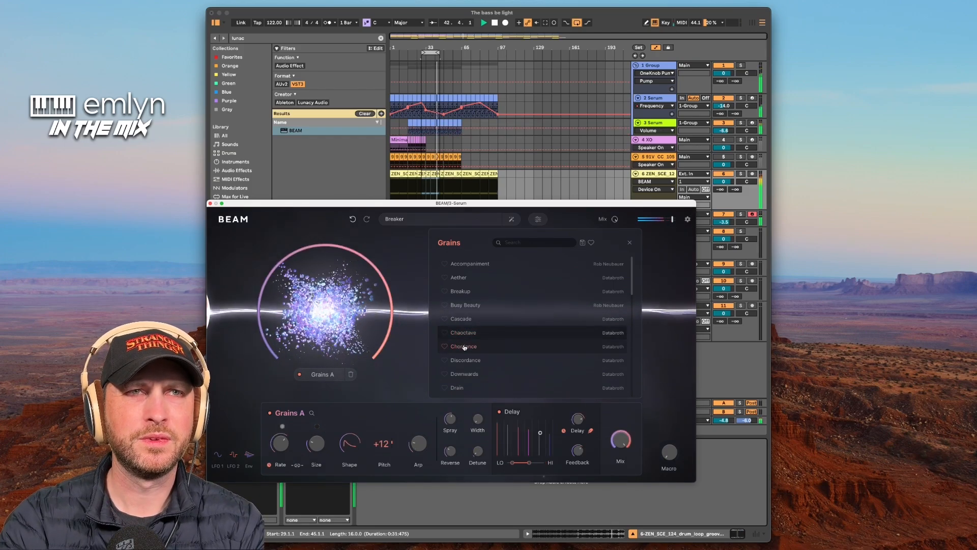
pyautogui.click(466, 349)
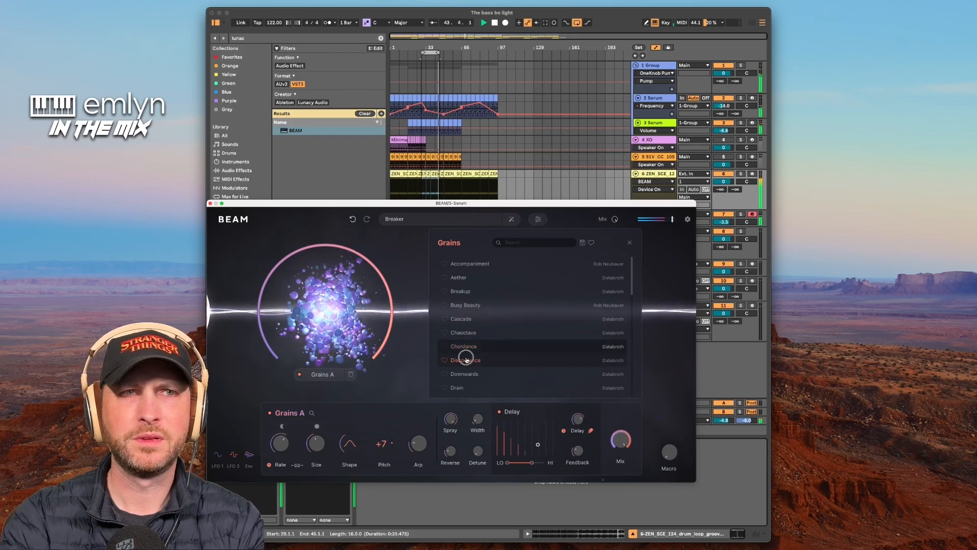
pyautogui.click(465, 360)
pyautogui.click(471, 375)
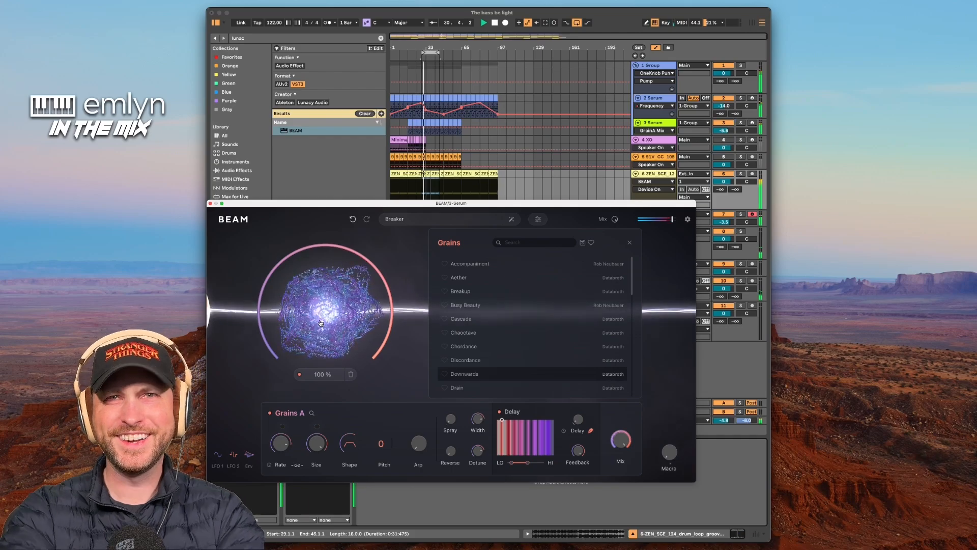
pyautogui.click(326, 323)
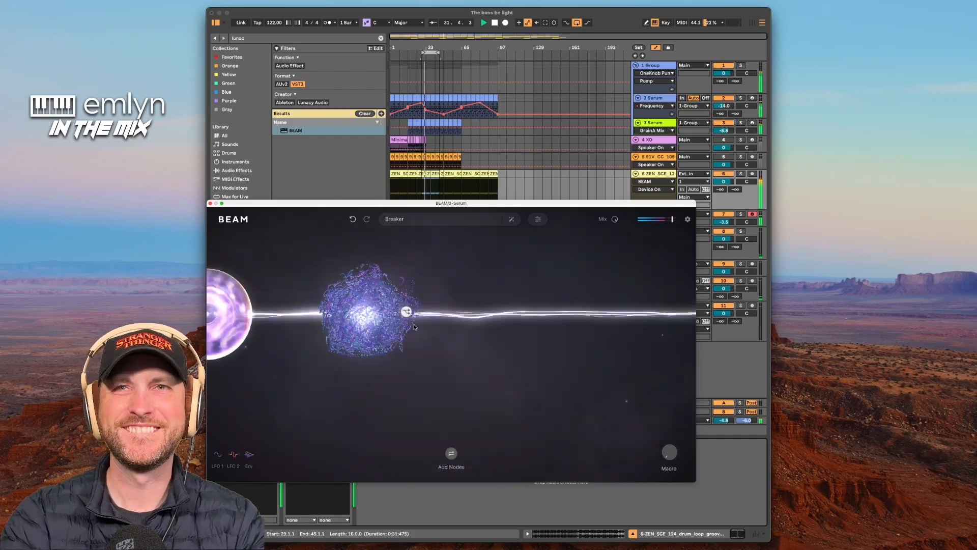
pyautogui.moveTo(612, 326); pyautogui.dragTo(613, 340)
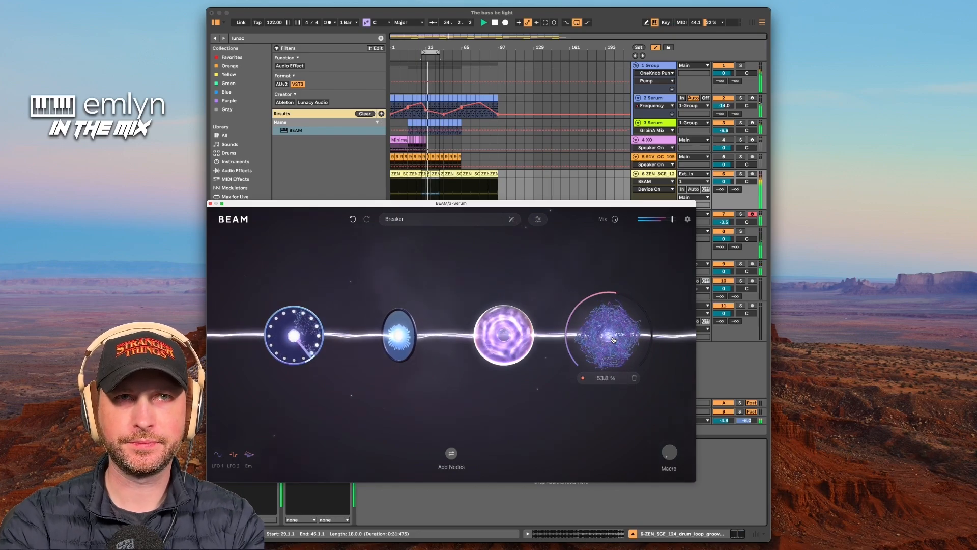
# Browse the Time node's presets and load Logarhythmic
pyautogui.click(297, 342)
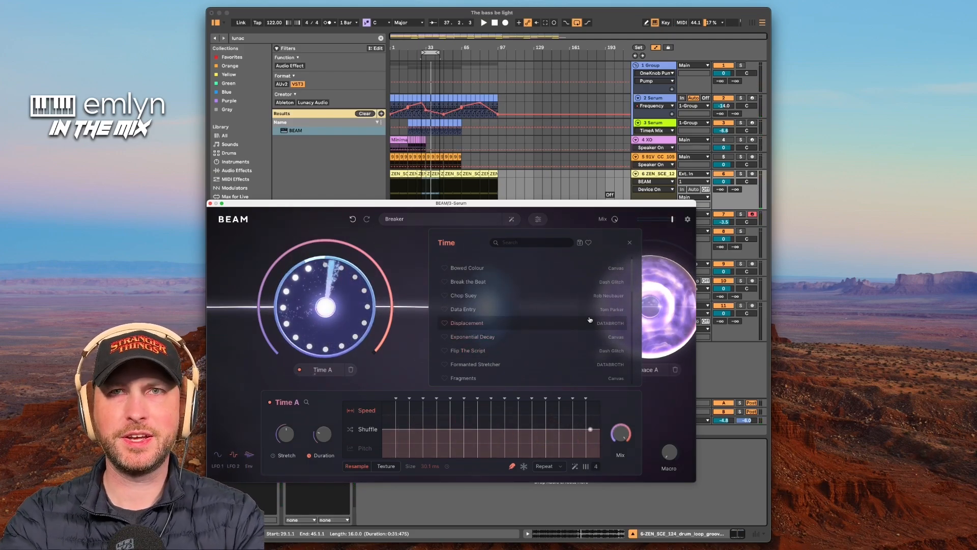
pyautogui.click(558, 337)
pyautogui.scroll(-3, 473, 338)
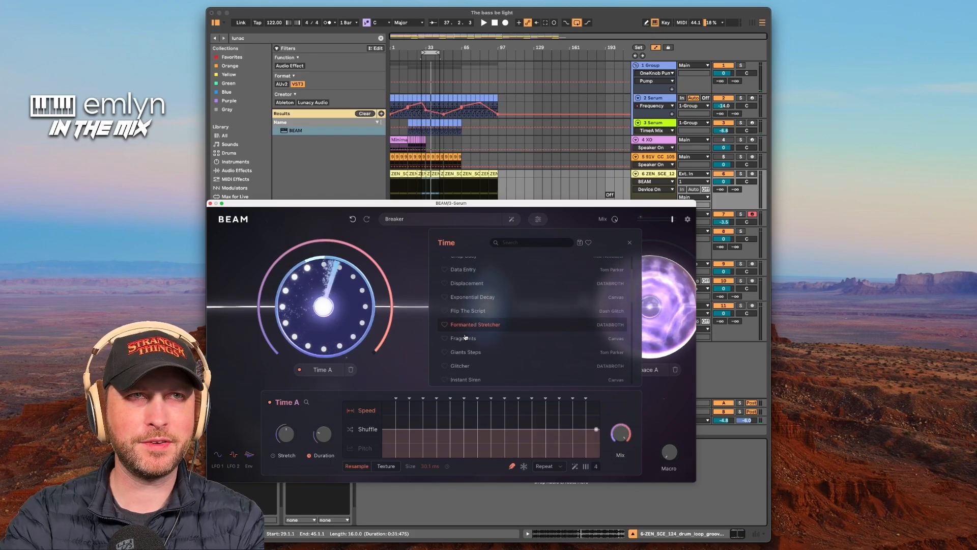
pyautogui.click(476, 339)
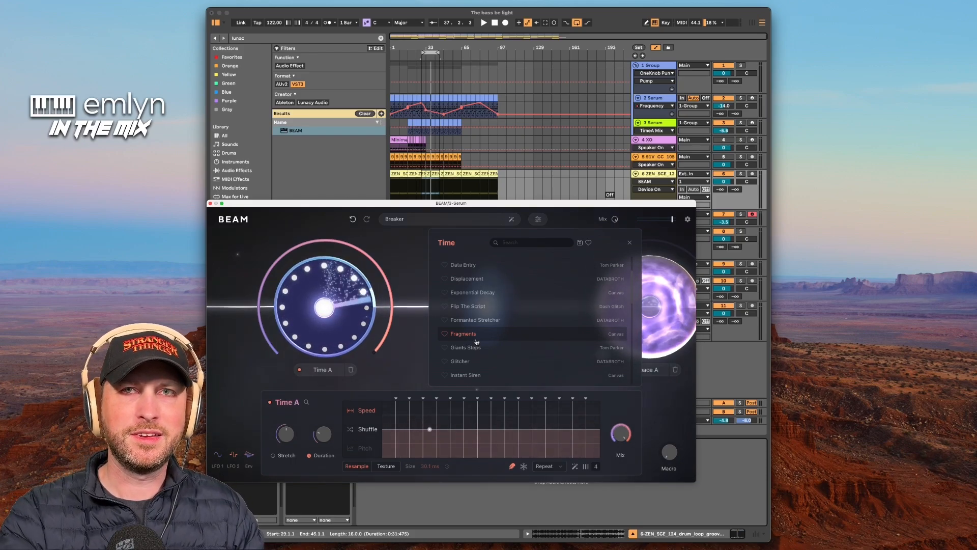
pyautogui.scroll(-5, 477, 341)
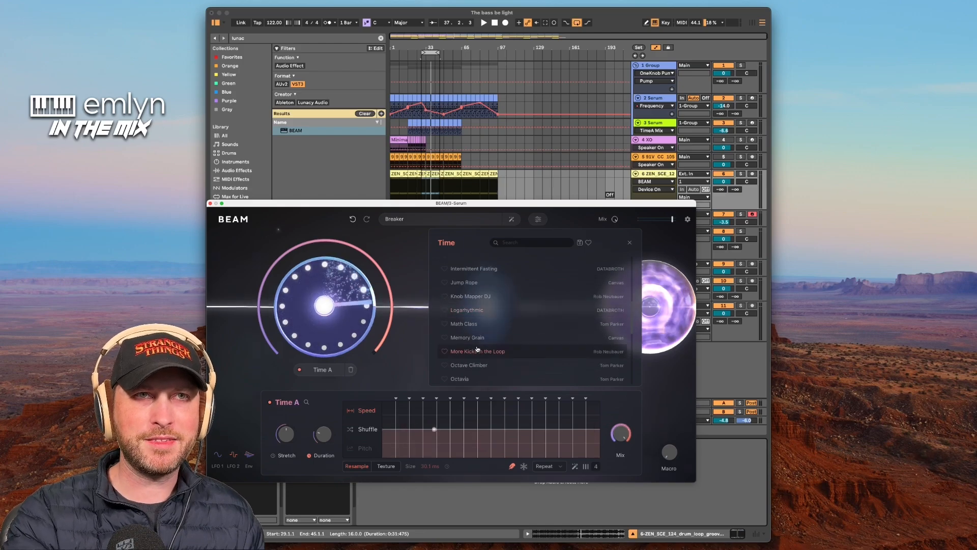
pyautogui.scroll(2, 478, 349)
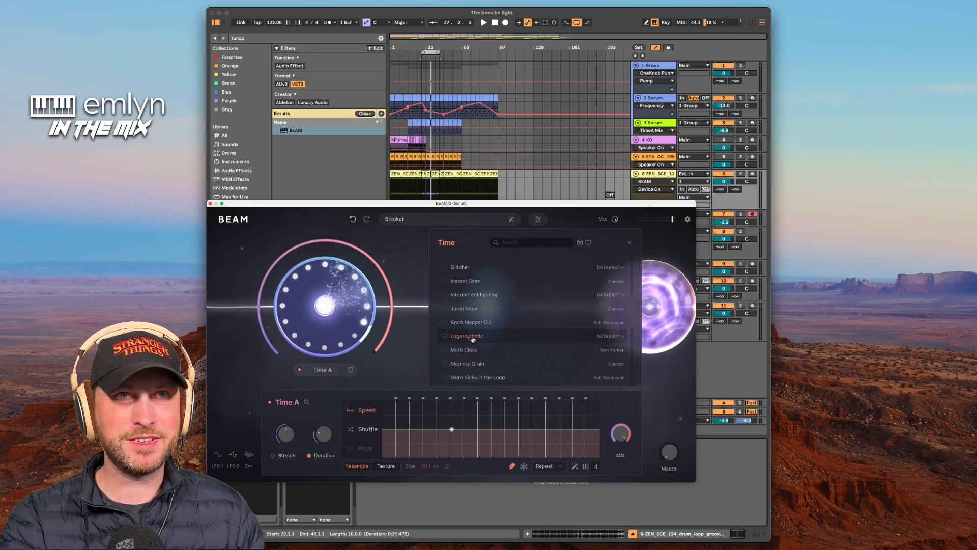
pyautogui.click(473, 337)
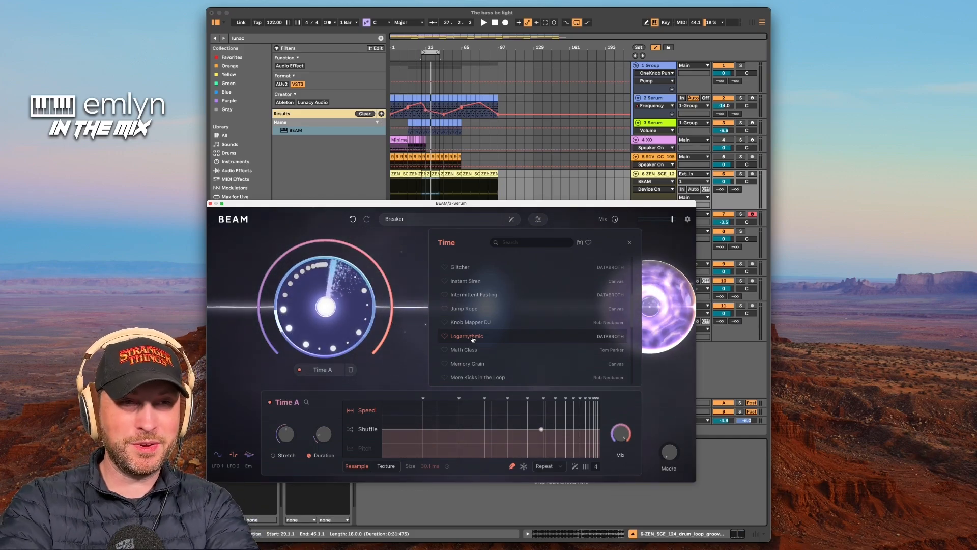
# Audition Knob Mapper DJ and Memory Grain in the Time node during playback, load More Kicks in the Loop, and raise the output level slightly
pyautogui.press('space')
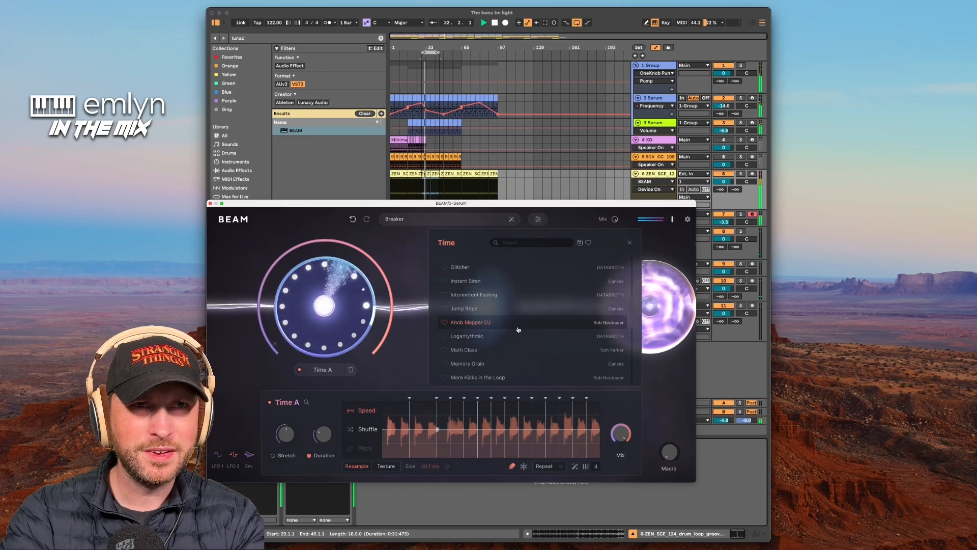
pyautogui.click(476, 337)
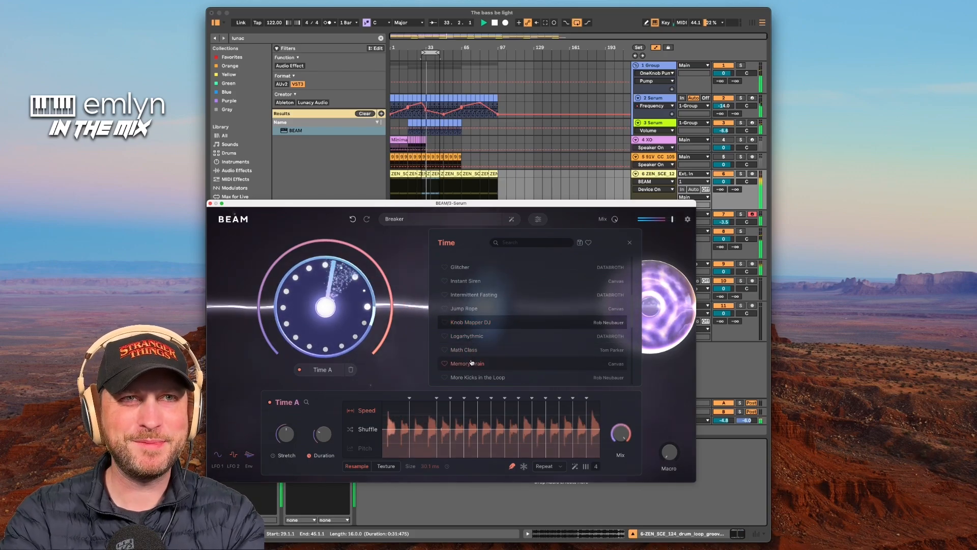
pyautogui.click(468, 363)
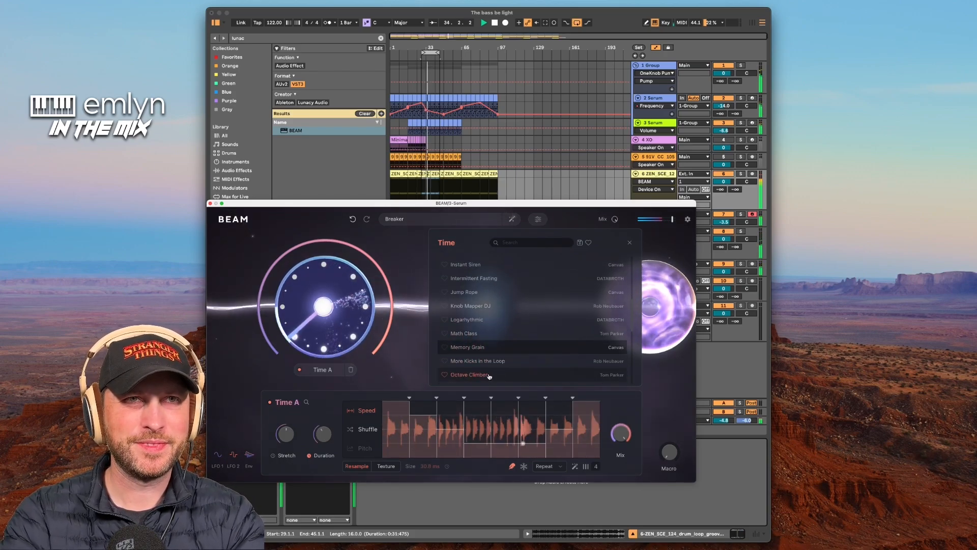
pyautogui.scroll(-1, 491, 373)
pyautogui.click(479, 374)
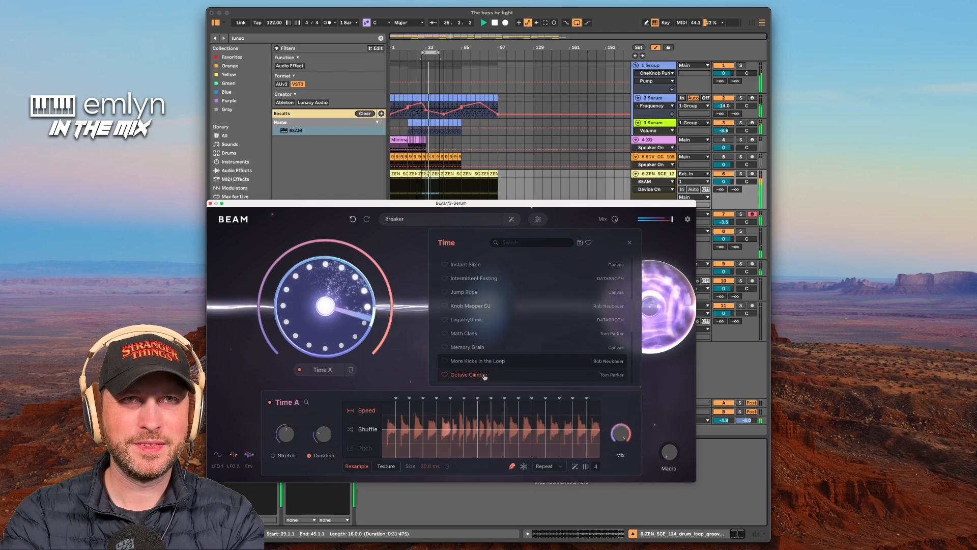
pyautogui.click(483, 361)
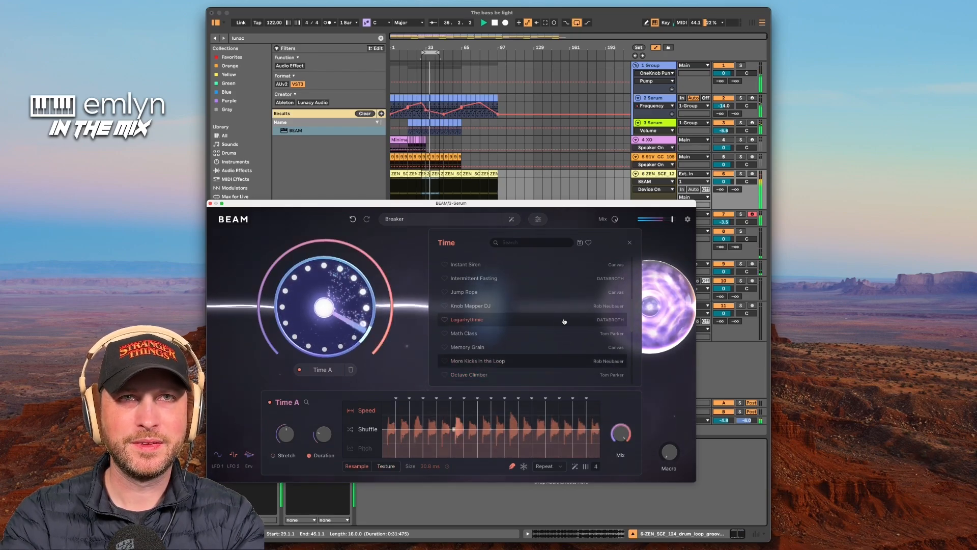
pyautogui.moveTo(674, 219)
pyautogui.moveTo(673, 220); pyautogui.dragTo(675, 219)
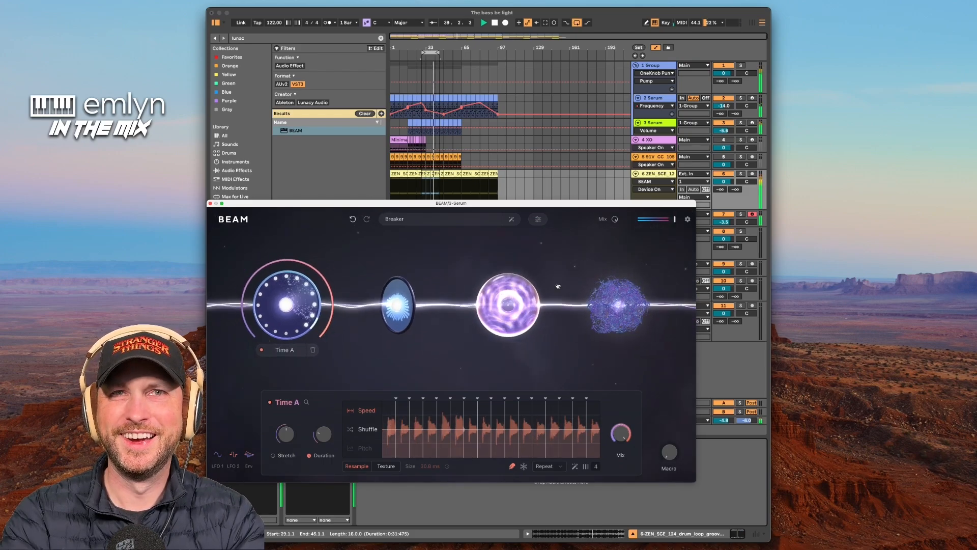
# Load the Clockwork preset from the Time Warp category and play the loop
pyautogui.click(405, 325)
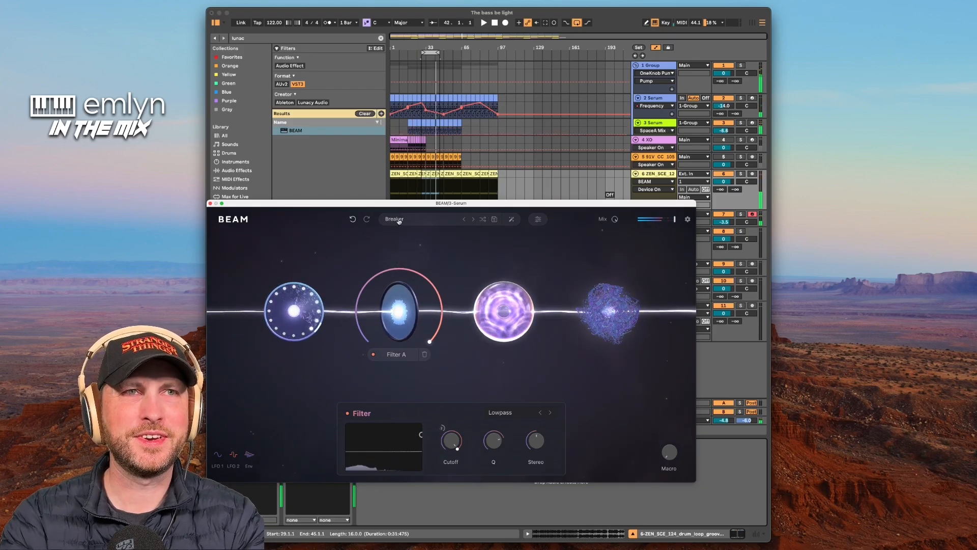
pyautogui.click(429, 220)
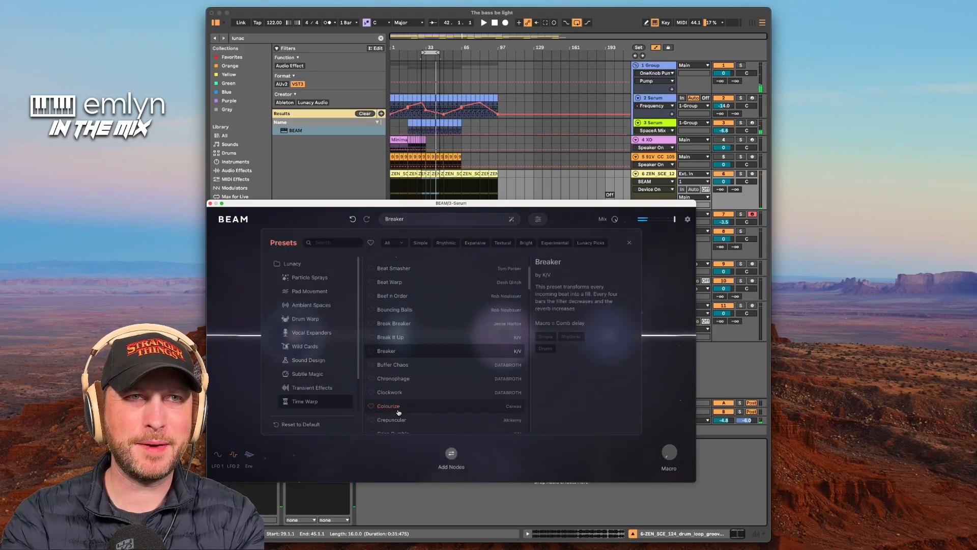
pyautogui.scroll(-1, 412, 377)
pyautogui.click(415, 388)
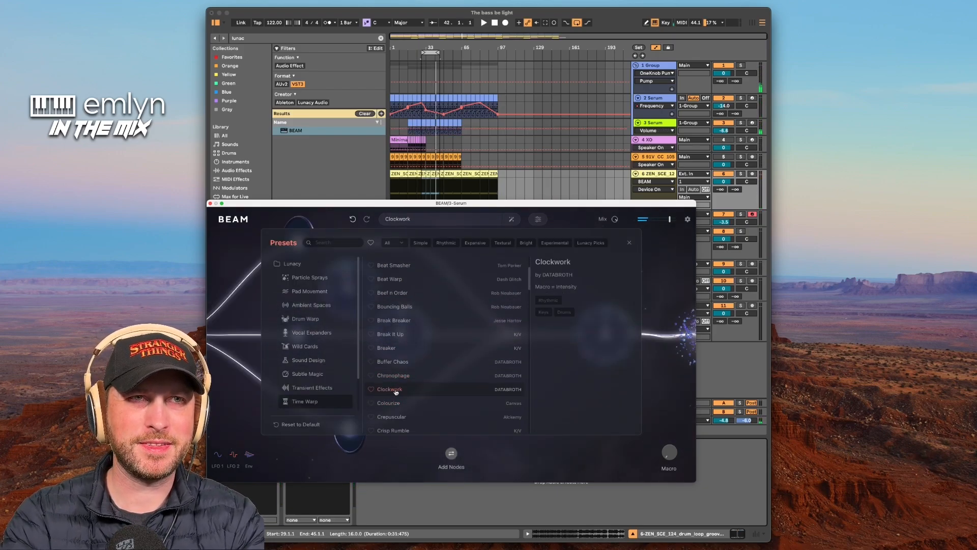
pyautogui.click(652, 359)
pyautogui.press('space')
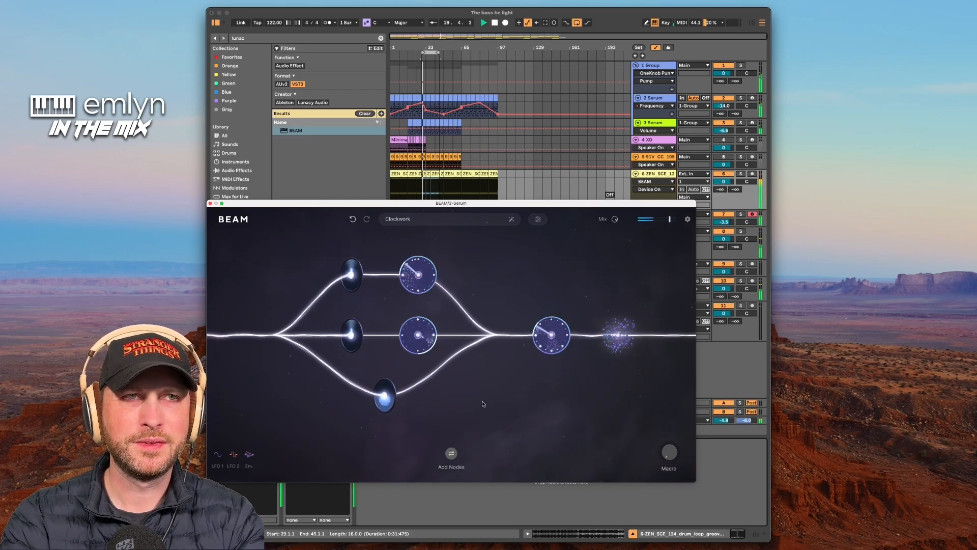
# Move the upper branch's Time node to the end of the chain and set its mix to 52.0 %
pyautogui.moveTo(431, 287)
pyautogui.moveTo(431, 287); pyautogui.dragTo(647, 333)
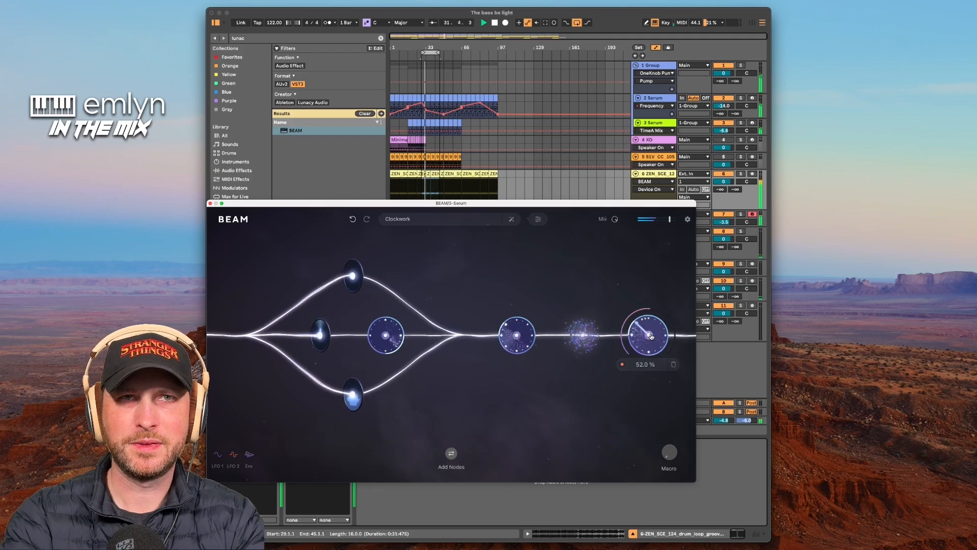
pyautogui.moveTo(492, 333)
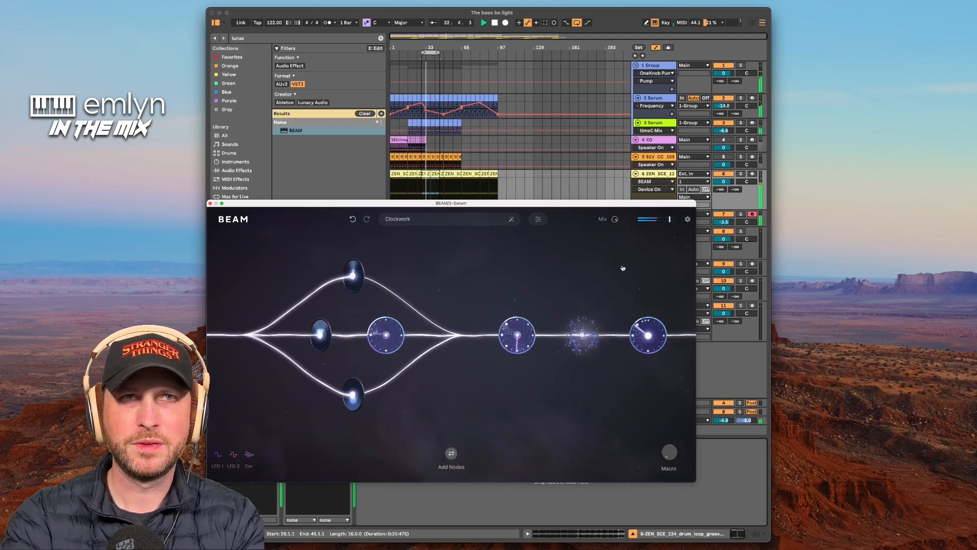
# Raise the output level to 3.71 dB, set the Time C node's mix to 100 %, and stop playback
pyautogui.click(672, 220)
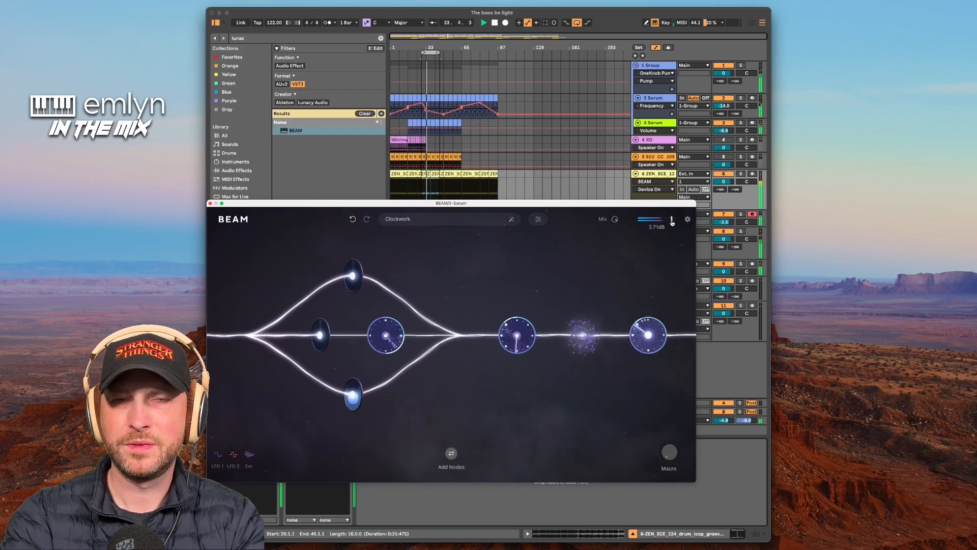
pyautogui.click(520, 328)
pyautogui.moveTo(519, 327); pyautogui.dragTo(523, 325)
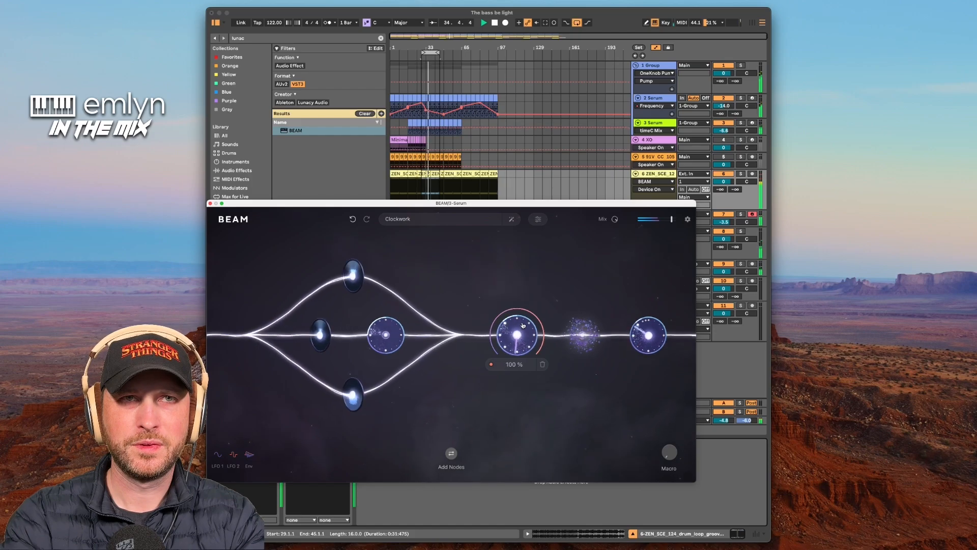
pyautogui.click(667, 221)
pyautogui.press('space')
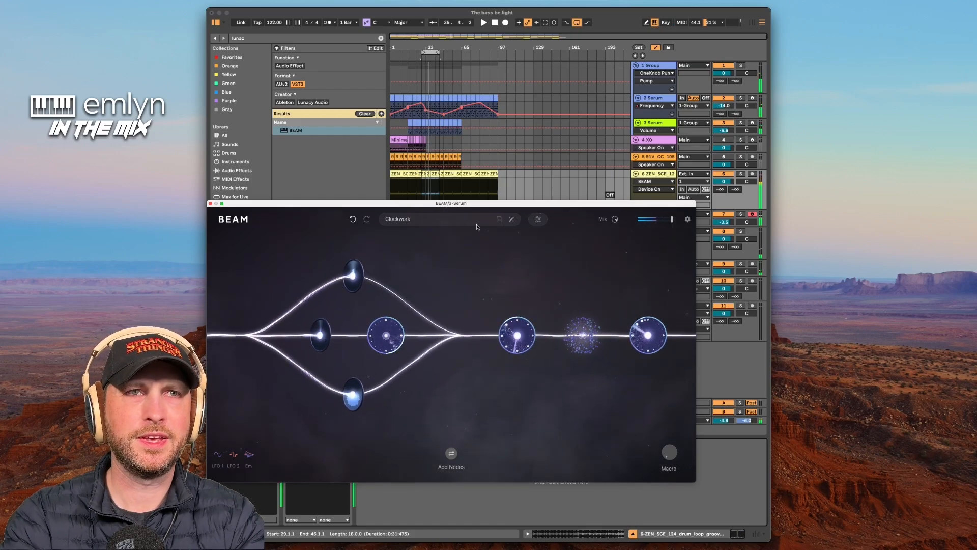
# Load the Colourize preset and play the loop through it
pyautogui.click(474, 220)
pyautogui.press('space')
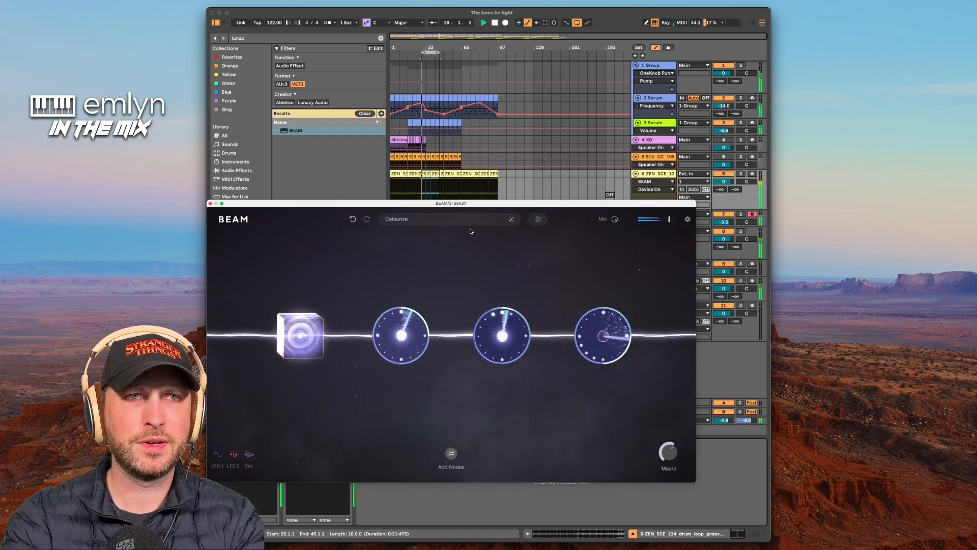
pyautogui.click(505, 356)
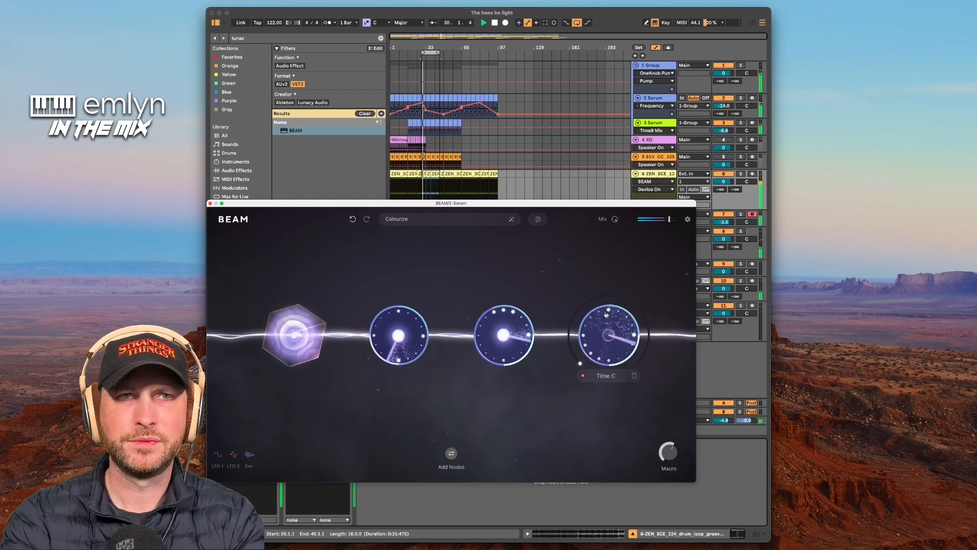
# Raise the Time C node's mix to its maximum and increase the output level
pyautogui.moveTo(604, 332); pyautogui.dragTo(606, 292)
pyautogui.moveTo(669, 222); pyautogui.dragTo(657, 231)
# Delete the Time B and Time A nodes and set the Space A node's mix to 21.0 %
pyautogui.moveTo(518, 329)
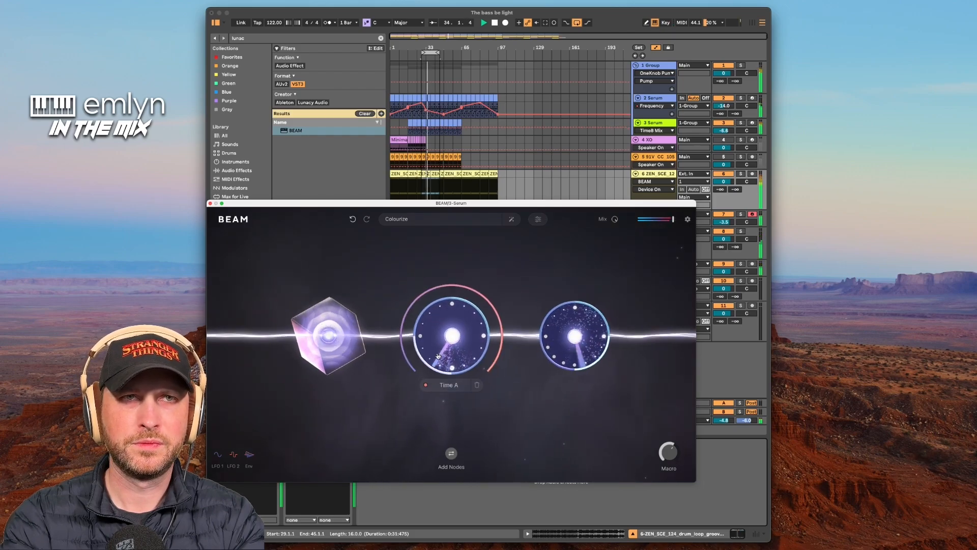
pyautogui.click(453, 395)
pyautogui.click(478, 386)
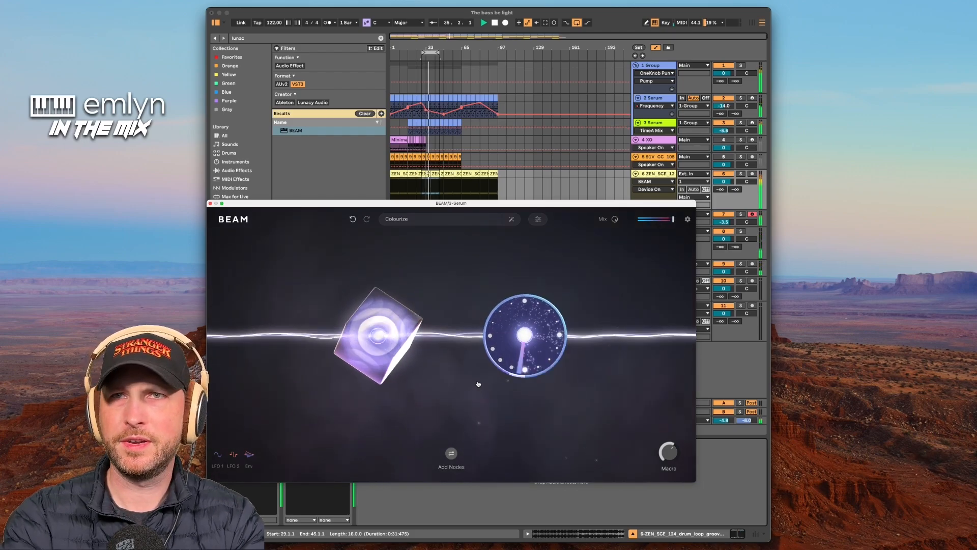
pyautogui.moveTo(386, 350)
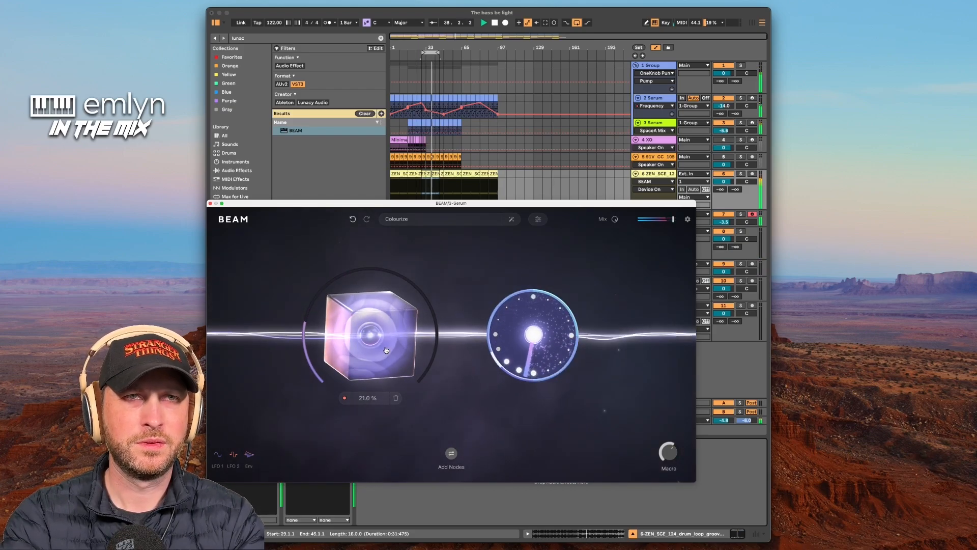
# Examine the LFO 1 and envelope modulators and the settings of the Space A and Time C nodes
pyautogui.click(218, 454)
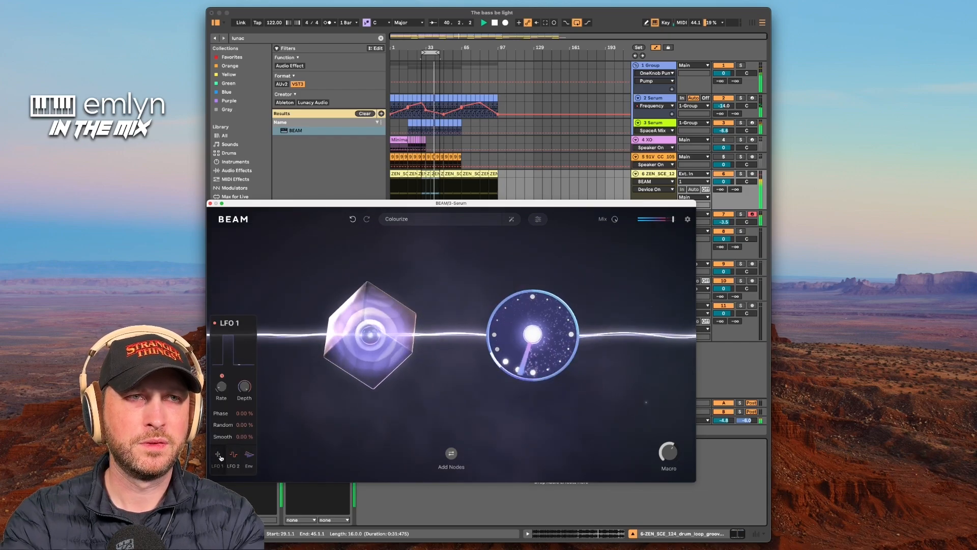
pyautogui.click(376, 337)
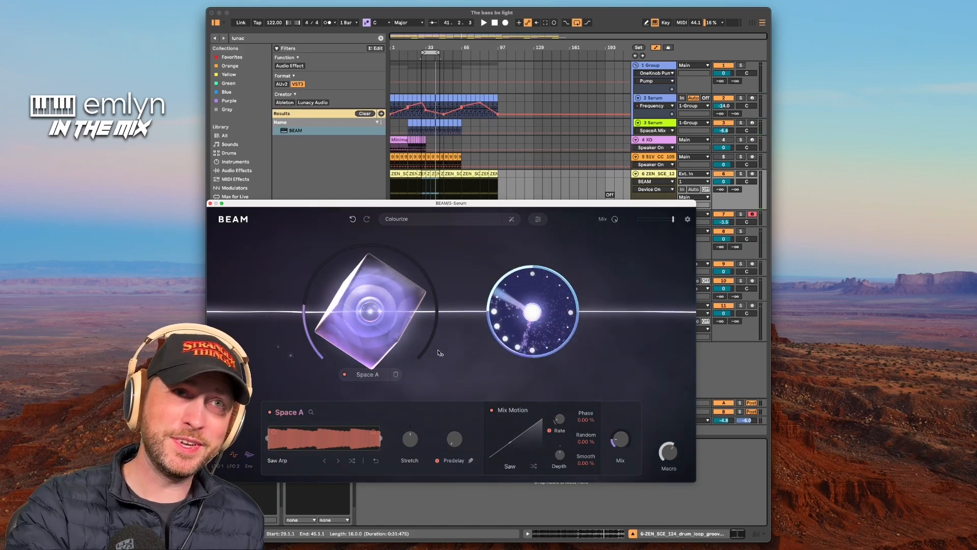
pyautogui.click(229, 477)
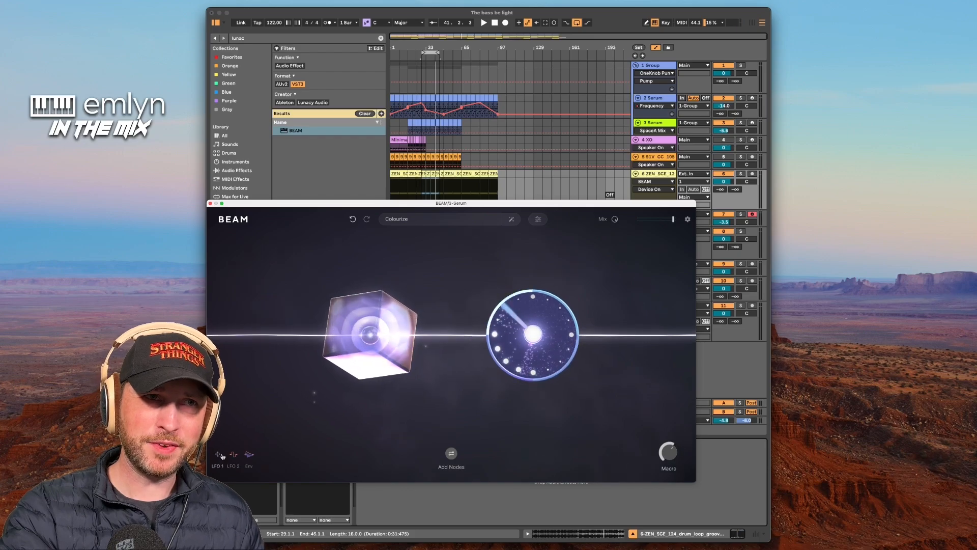
pyautogui.click(251, 456)
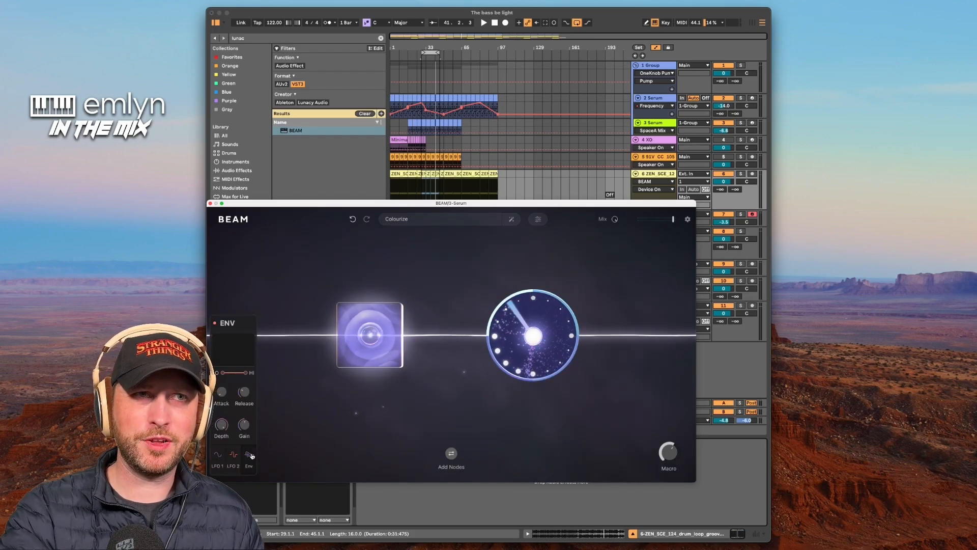
pyautogui.click(332, 380)
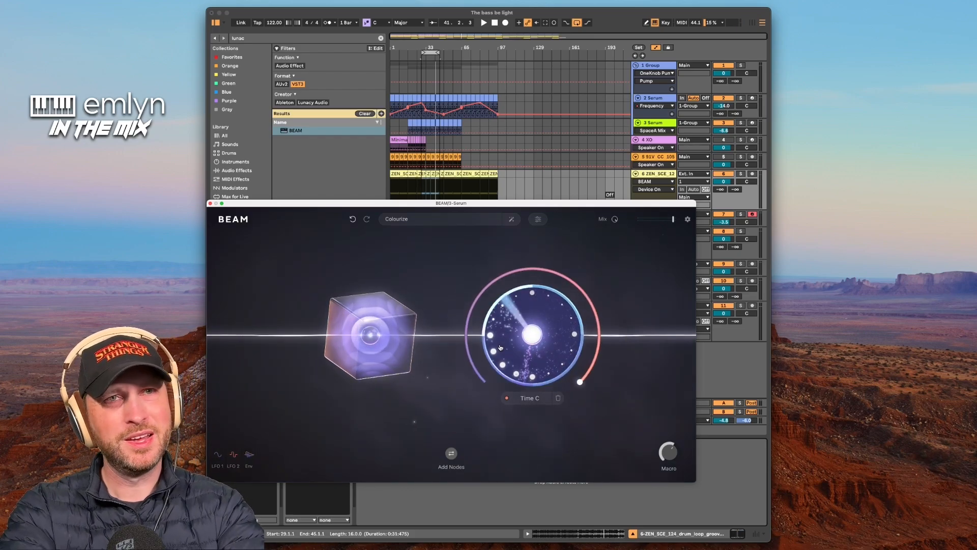
pyautogui.click(399, 342)
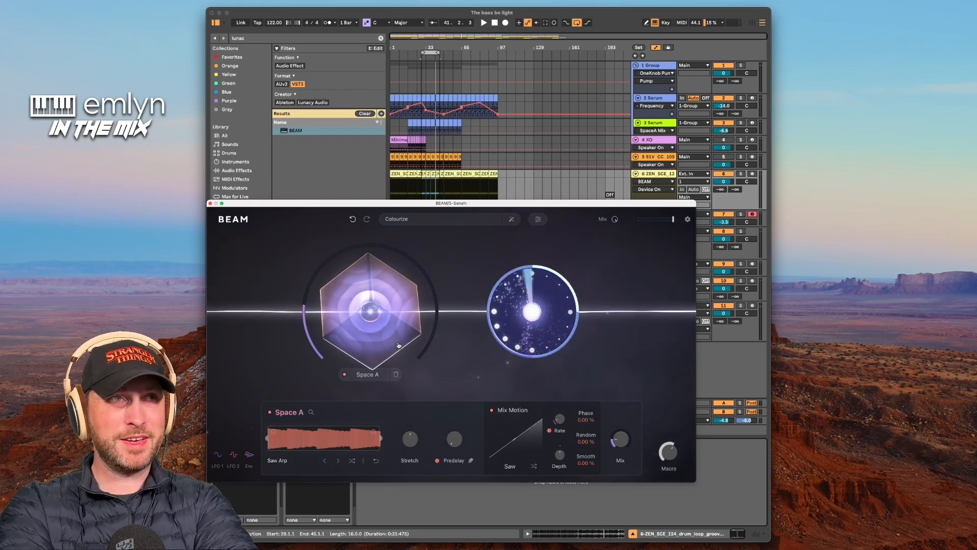
pyautogui.moveTo(494, 294)
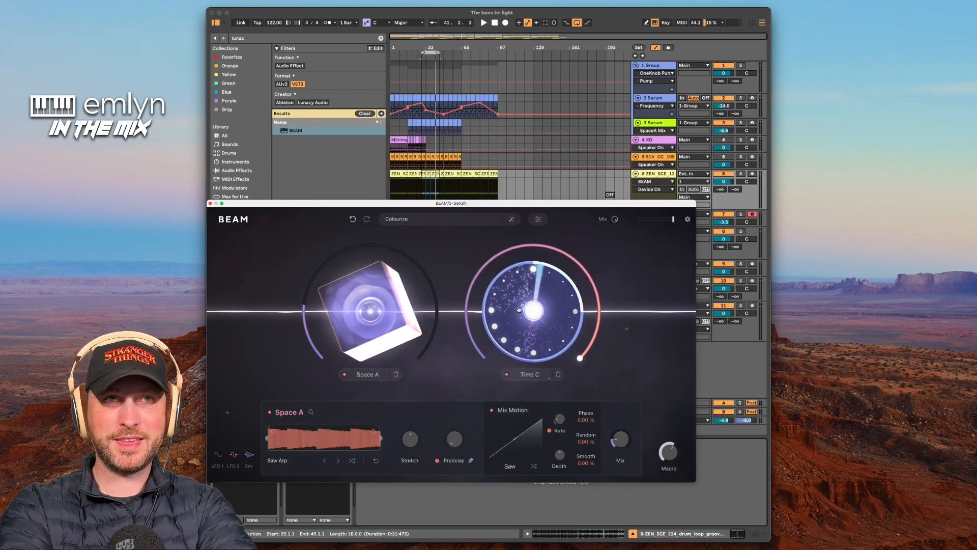
pyautogui.click(539, 315)
pyautogui.click(539, 315)
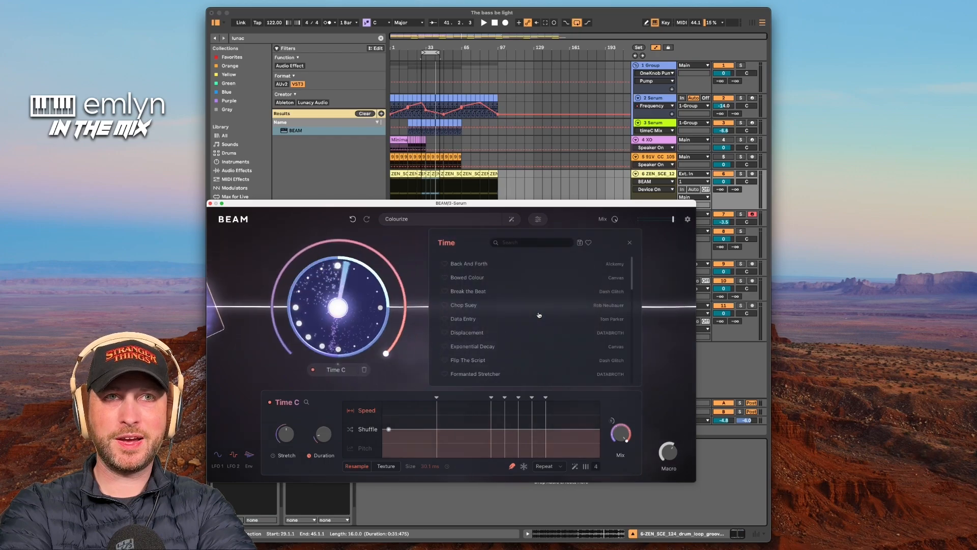
pyautogui.click(409, 292)
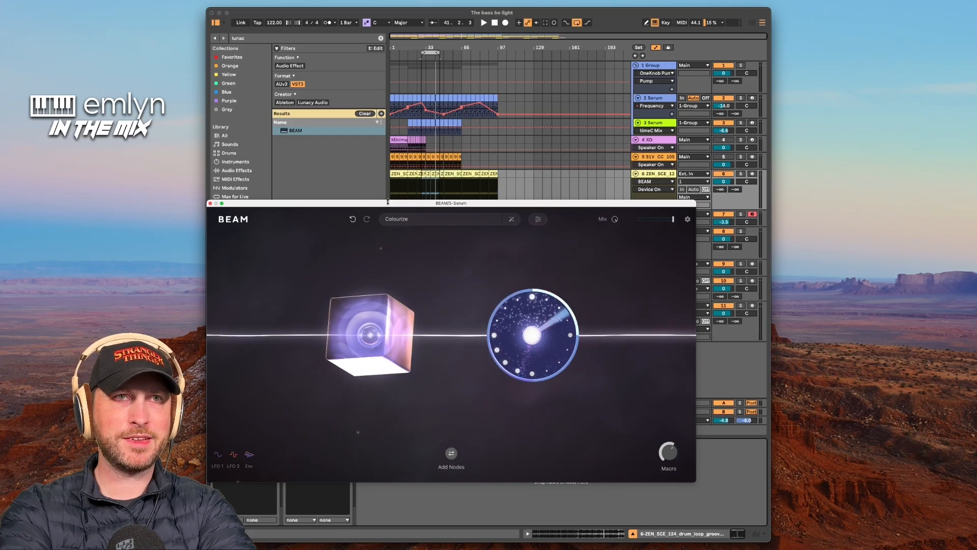
# Move the BEAM window up to uncover the track's device chain
pyautogui.moveTo(388, 204); pyautogui.dragTo(423, 142)
pyautogui.moveTo(456, 156)
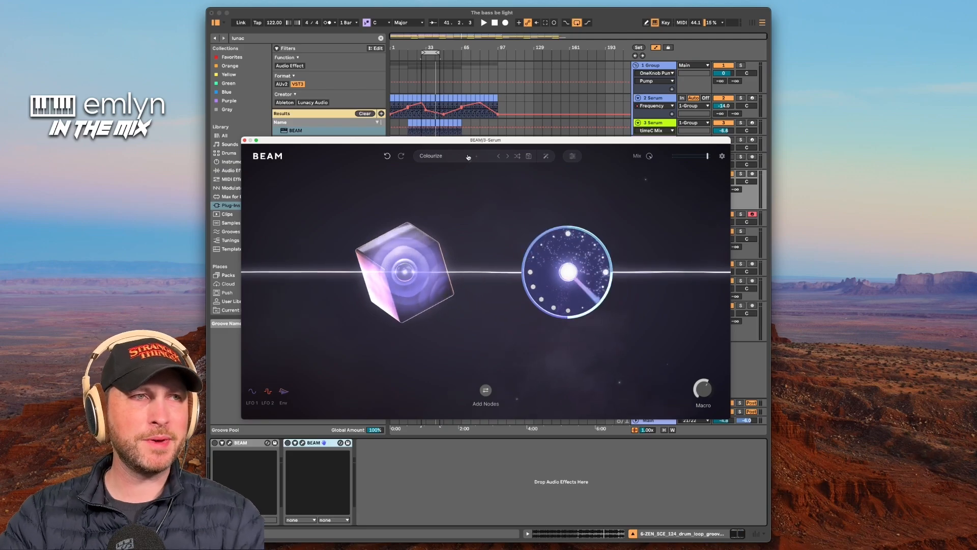
pyautogui.click(569, 274)
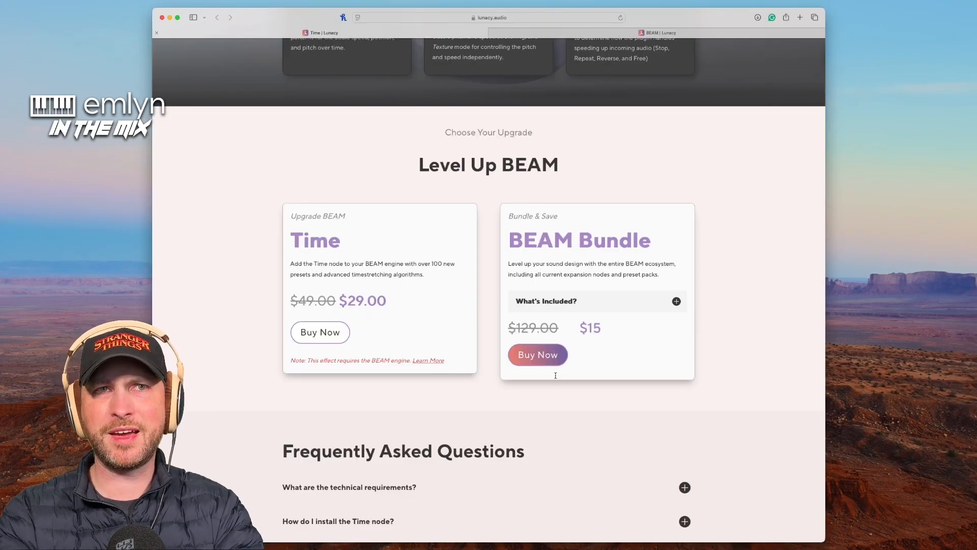
# Review the Time product page on lunacy.audio in the browser, from the upgrade prices back up to the header
pyautogui.scroll(3, 558, 384)
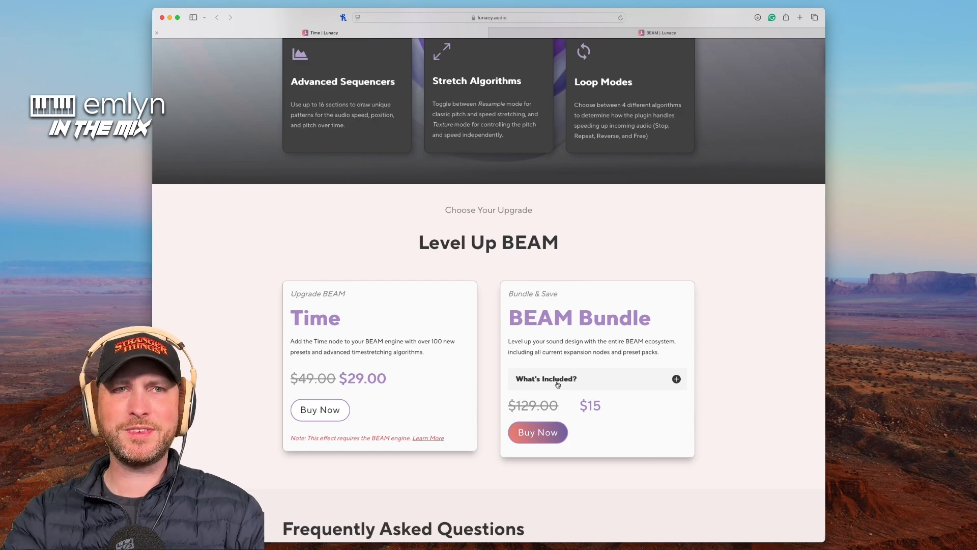
pyautogui.scroll(20, 558, 385)
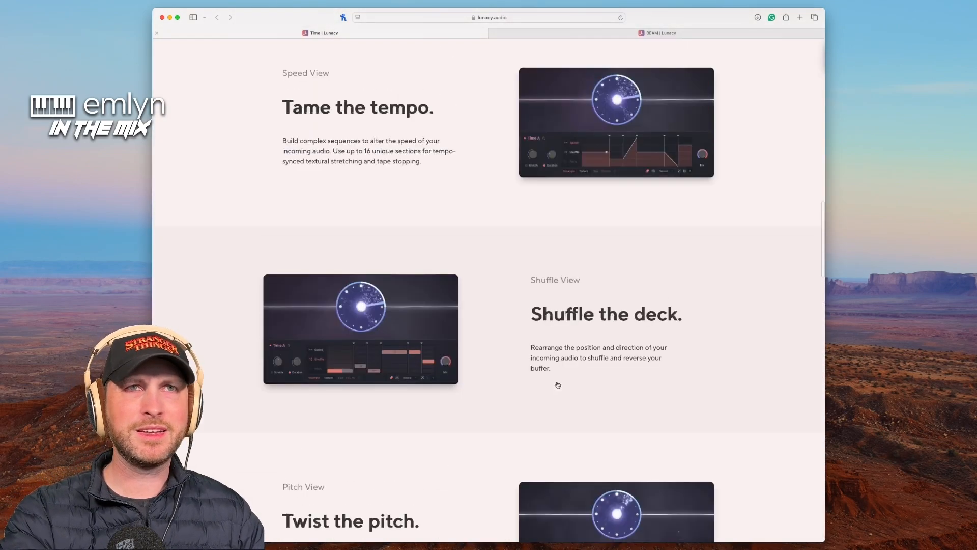
pyautogui.scroll(15, 558, 385)
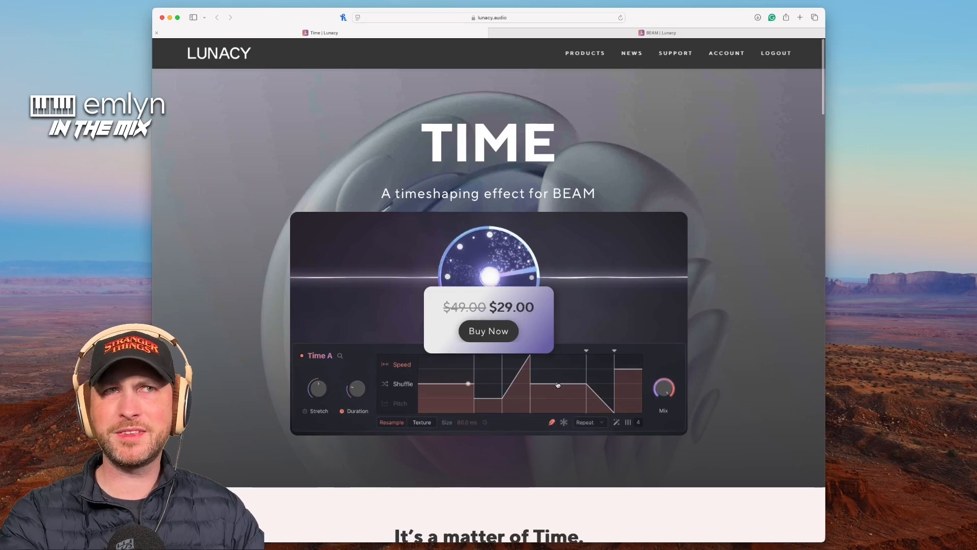